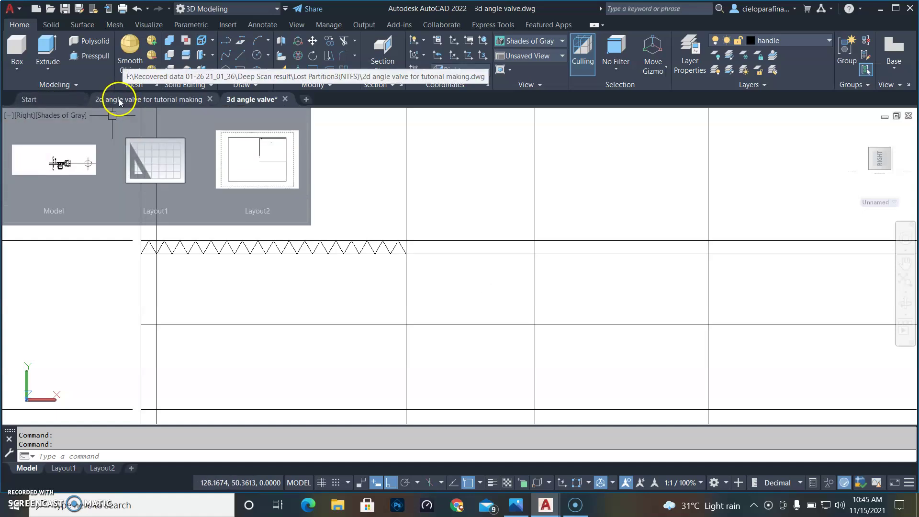
Switch to the "2d angle valve for tutorial making" drawing and examine the valve body wall just past the threads
{"action": "left_click", "coordinate": [120, 101]}
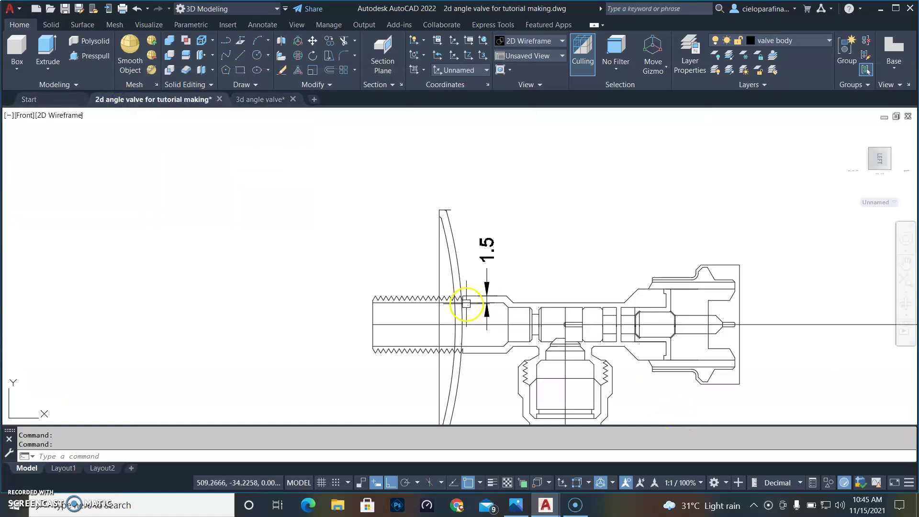
{"action": "scroll", "coordinate": [478, 313], "scroll_direction": "up", "scroll_amount": 5}
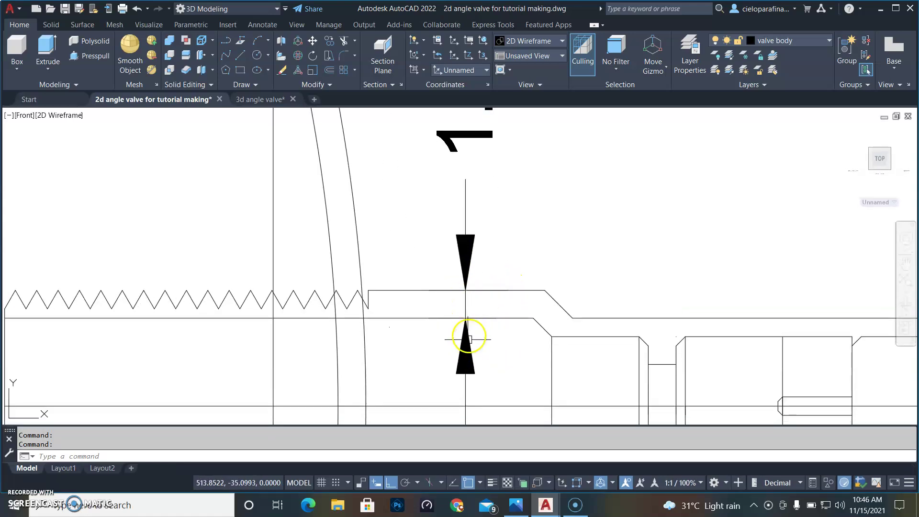
{"action": "scroll", "coordinate": [526, 335], "scroll_direction": "down", "scroll_amount": 4}
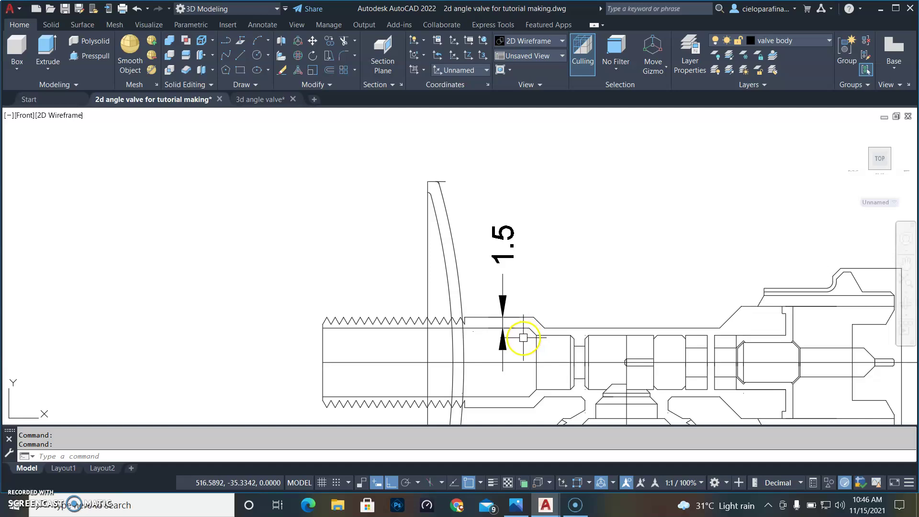
{"action": "type", "text": "1"}
{"action": "key", "text": "Return"}
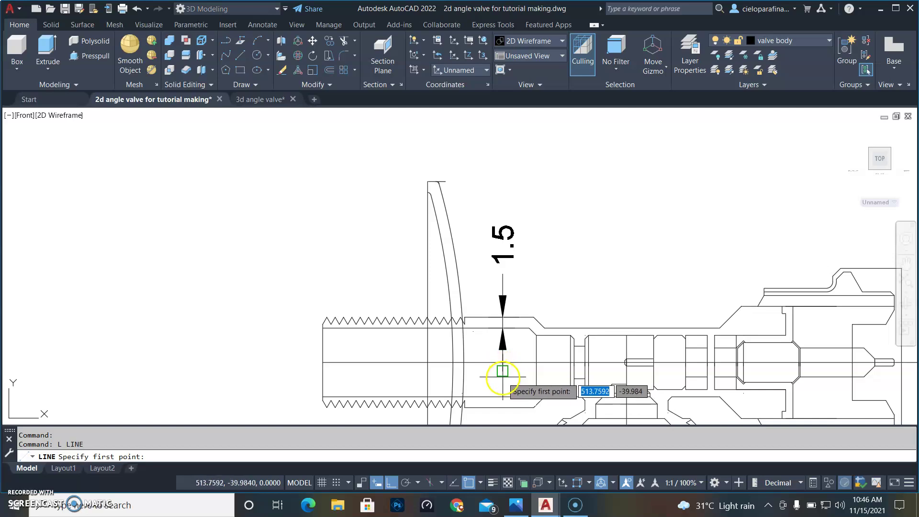
{"action": "key", "text": "Escape"}
Add a linear dimension above the valve body's straight upper edge, from the thread end to the start of the sloped shoulder
{"action": "type", "text": "dli"}
{"action": "key", "text": "Return"}
{"action": "scroll", "coordinate": [491, 297], "scroll_direction": "up", "scroll_amount": 2}
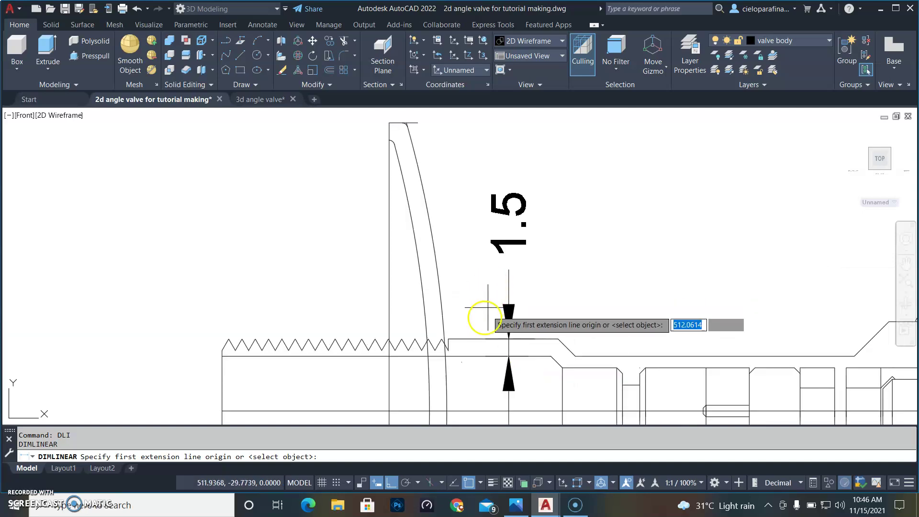
{"action": "scroll", "coordinate": [487, 307], "scroll_direction": "up", "scroll_amount": 2}
{"action": "left_click", "coordinate": [423, 353]}
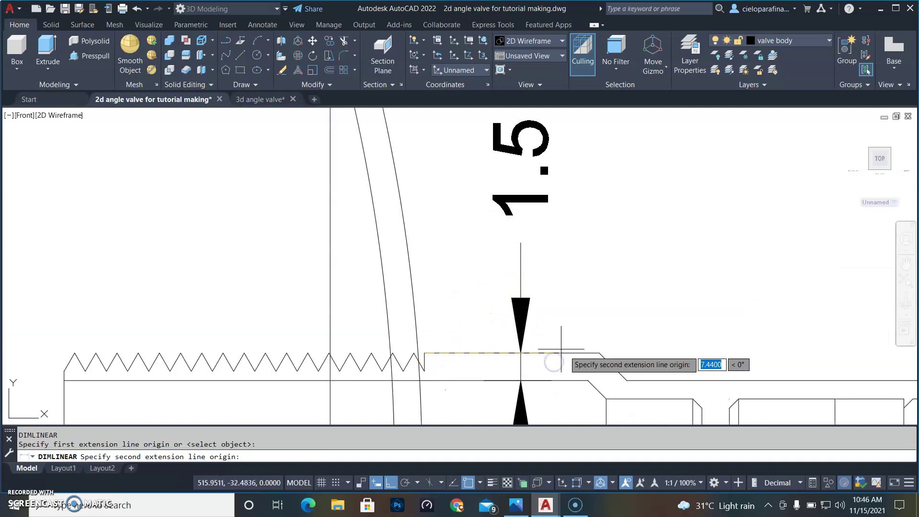
{"action": "left_click", "coordinate": [598, 353]}
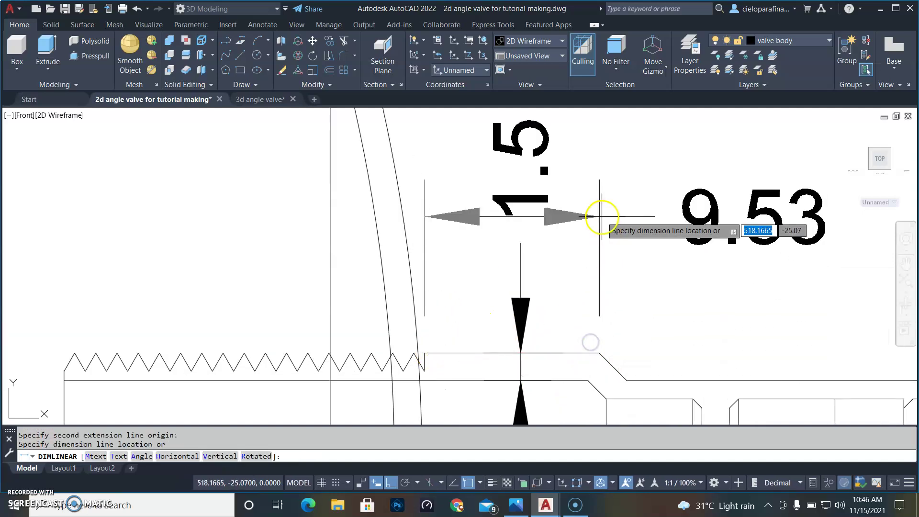
{"action": "middle_click_drag", "start_coordinate": [601, 217], "coordinate": [600, 338]}
{"action": "left_click", "coordinate": [595, 166]}
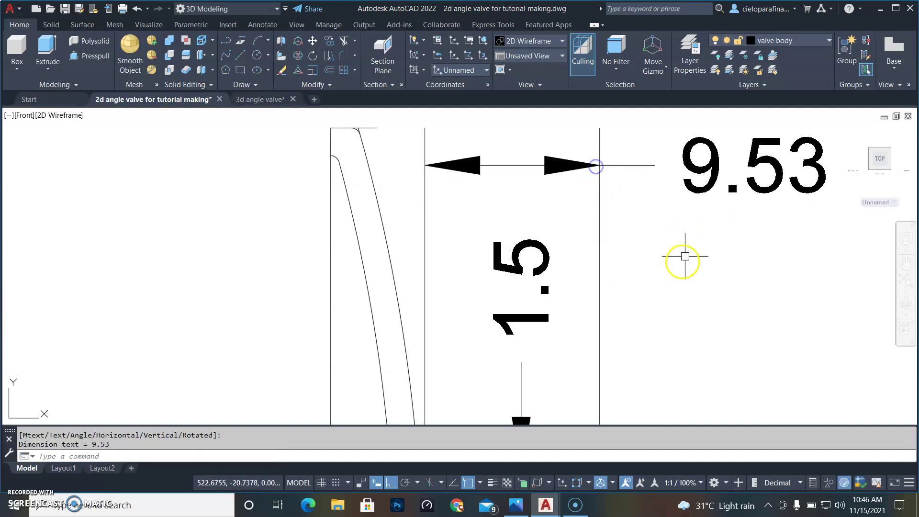
Add a linear dimension for the horizontal width of the valve body's outer sloped shoulder
{"action": "scroll", "coordinate": [684, 256], "scroll_direction": "down", "scroll_amount": 3}
{"action": "middle_click_drag", "start_coordinate": [677, 266], "coordinate": [612, 222]}
{"action": "scroll", "coordinate": [584, 266], "scroll_direction": "up", "scroll_amount": 3}
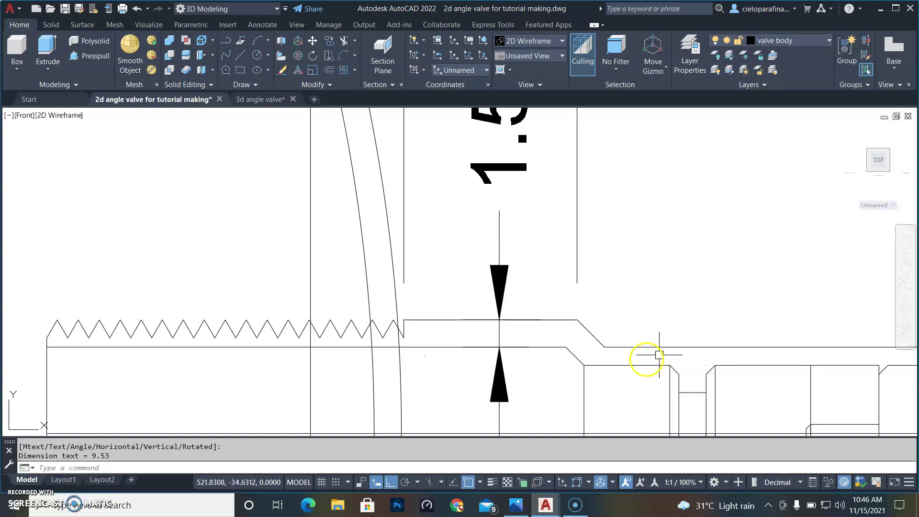
{"action": "type", "text": "li"}
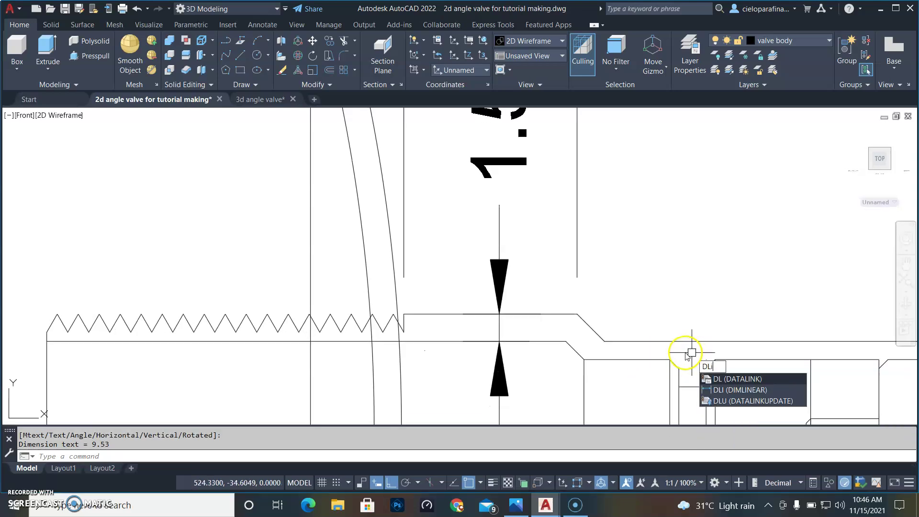
{"action": "key", "text": "Return"}
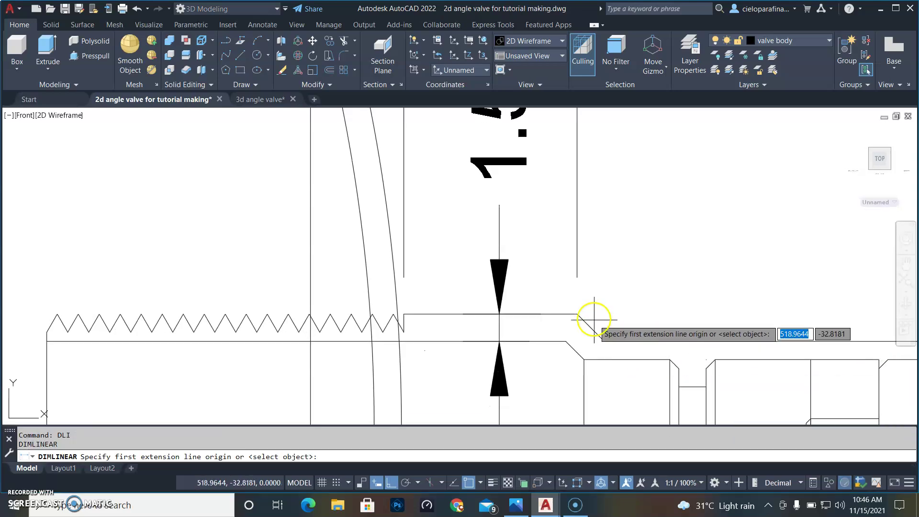
{"action": "left_click", "coordinate": [579, 314]}
{"action": "left_click", "coordinate": [604, 340]}
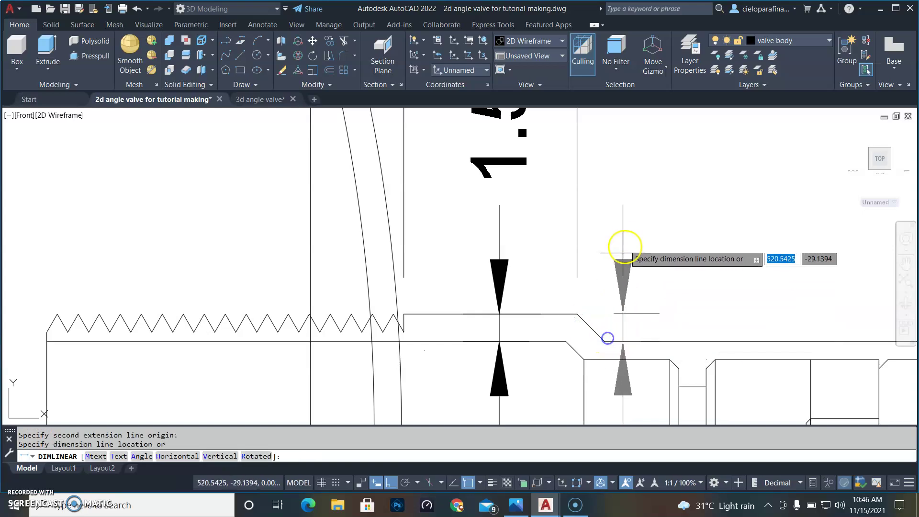
{"action": "left_click", "coordinate": [599, 200]}
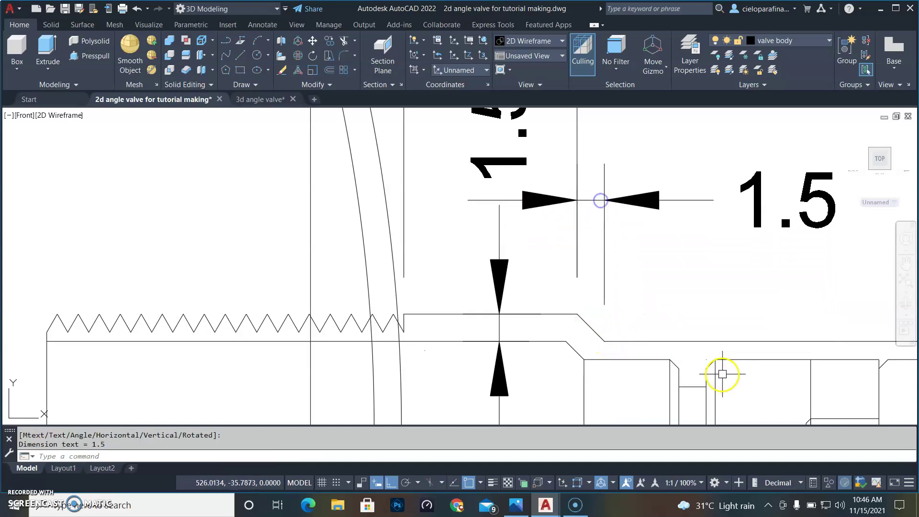
Return to the "3d angle valve" drawing and check the first two vertical construction lines past the threads
{"action": "key", "text": "Return"}
{"action": "scroll", "coordinate": [701, 354], "scroll_direction": "down", "scroll_amount": 2}
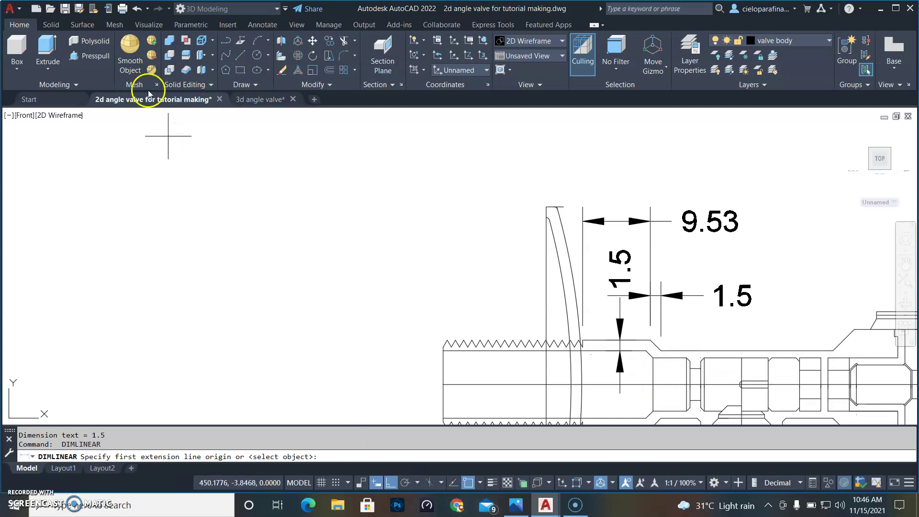
{"action": "left_click", "coordinate": [251, 99]}
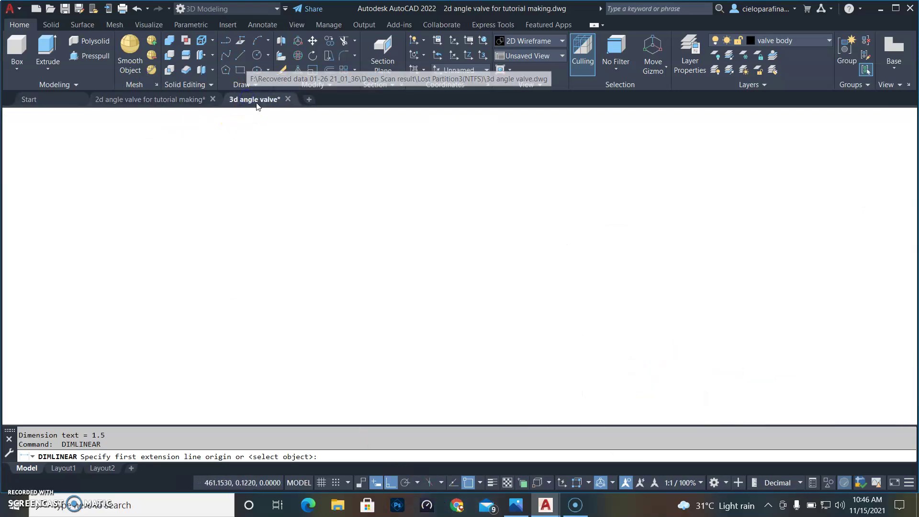
{"action": "left_click", "coordinate": [406, 188]}
{"action": "left_click", "coordinate": [534, 204]}
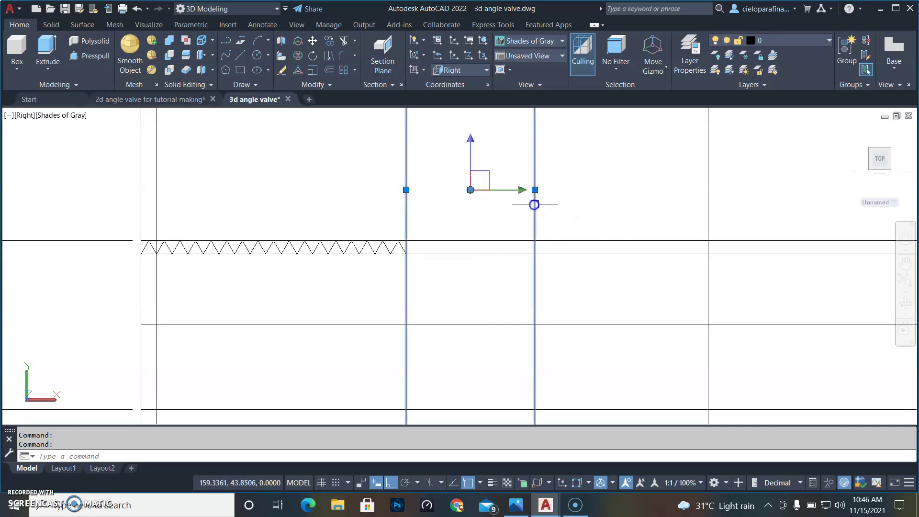
{"action": "key", "text": "Escape"}
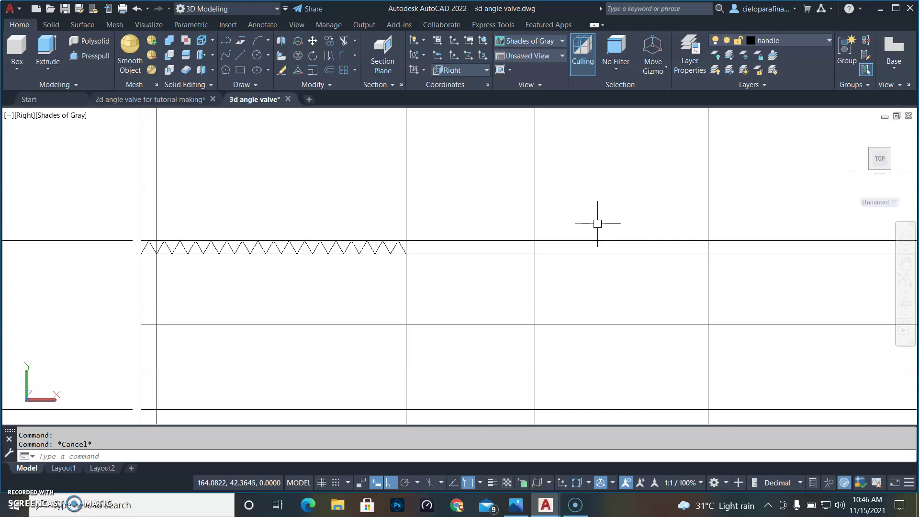
Add a linear dimension between the vertical line at the thread end and the next vertical construction line
{"action": "type", "text": "i"}
{"action": "key", "text": "Return"}
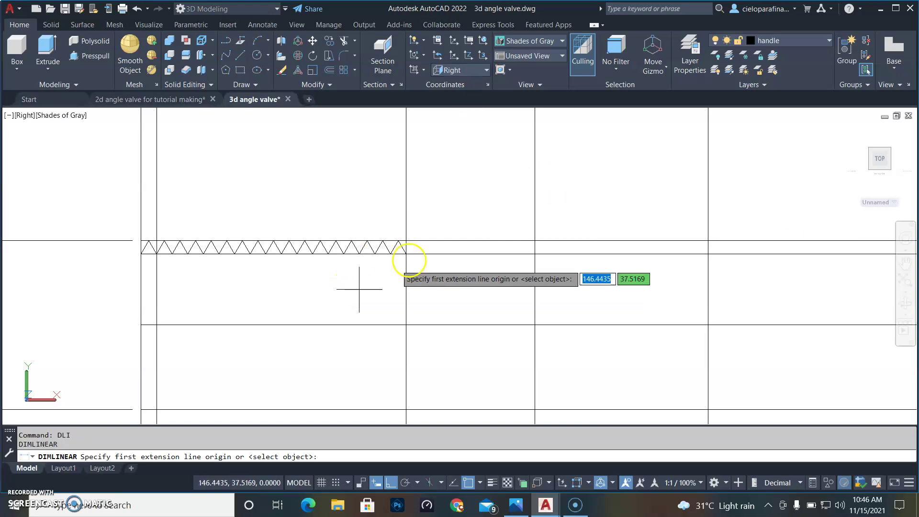
{"action": "left_click", "coordinate": [406, 252]}
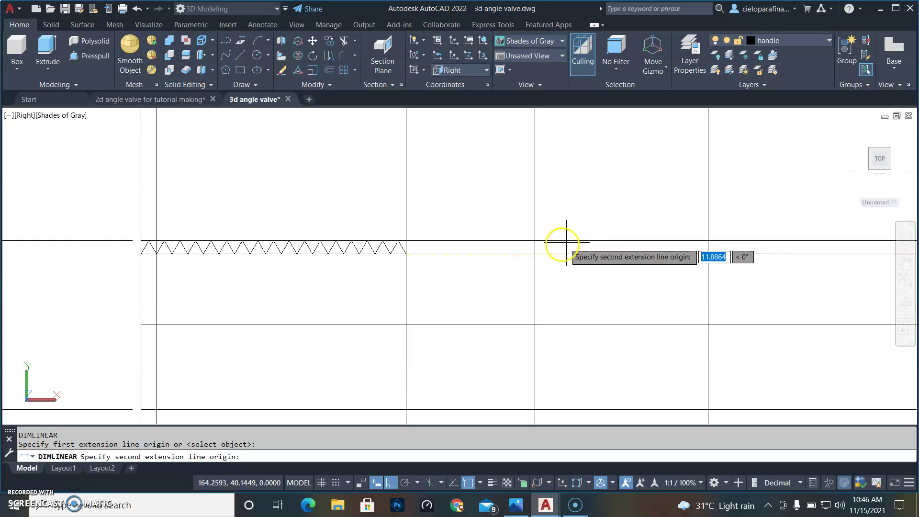
{"action": "left_click", "coordinate": [534, 253]}
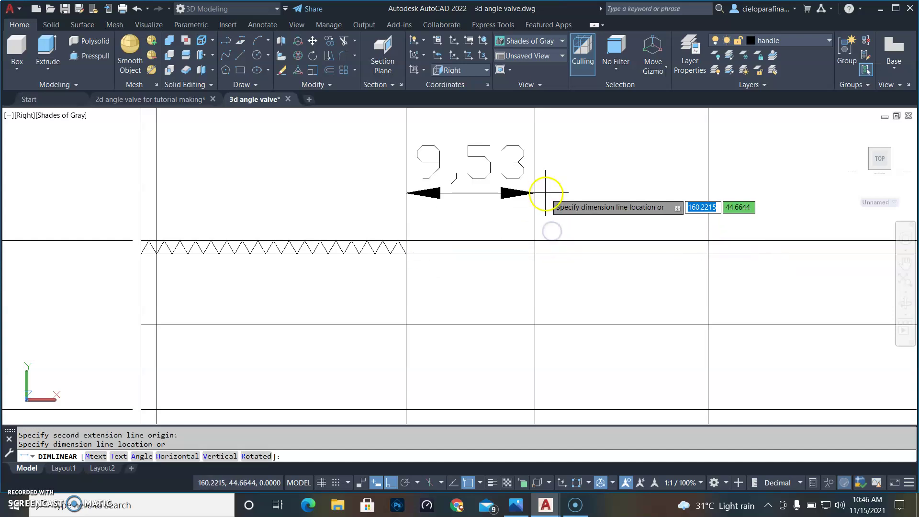
{"action": "left_click", "coordinate": [545, 193]}
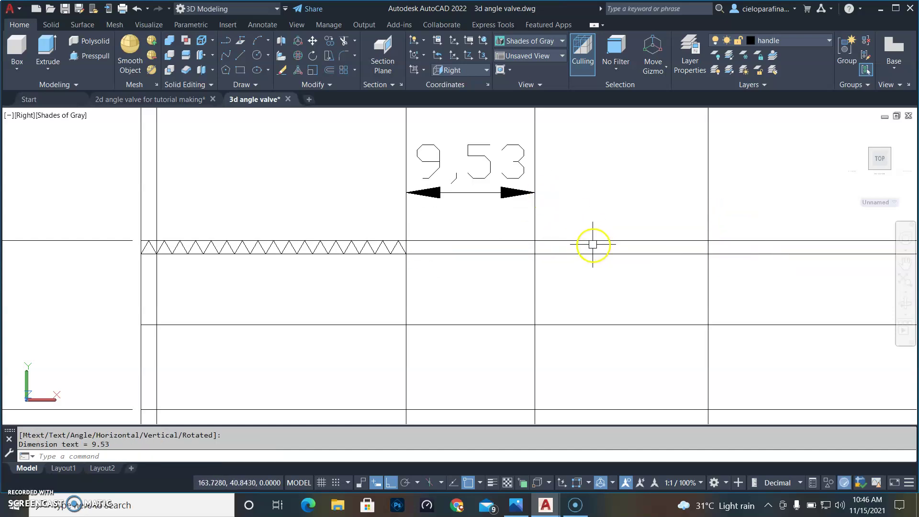
{"action": "key", "text": "Return"}
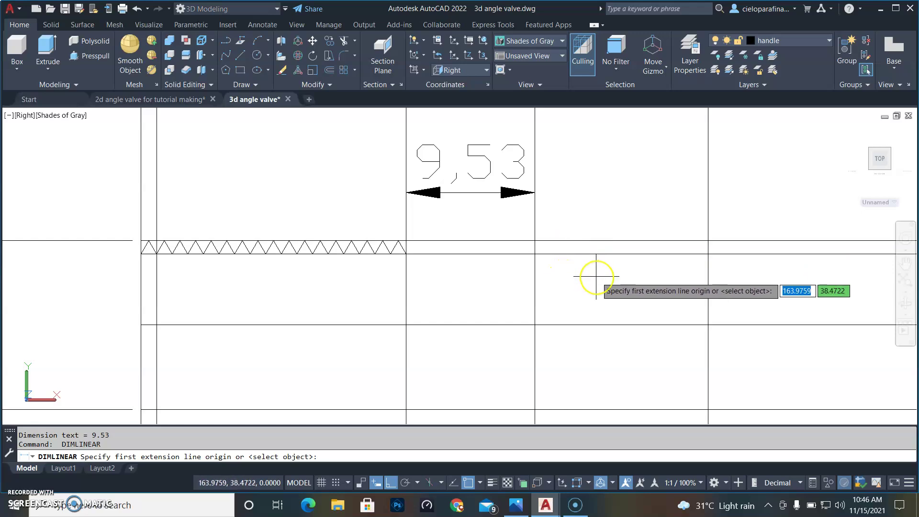
{"action": "key", "text": "Escape"}
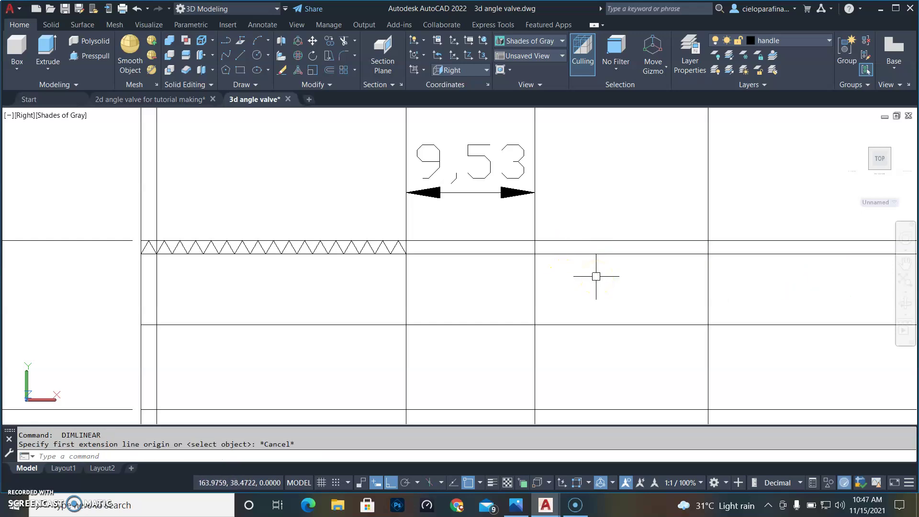
Offset the horizontal line along the thread crests 1.5 downward
{"action": "type", "text": "o"}
{"action": "key", "text": "Return"}
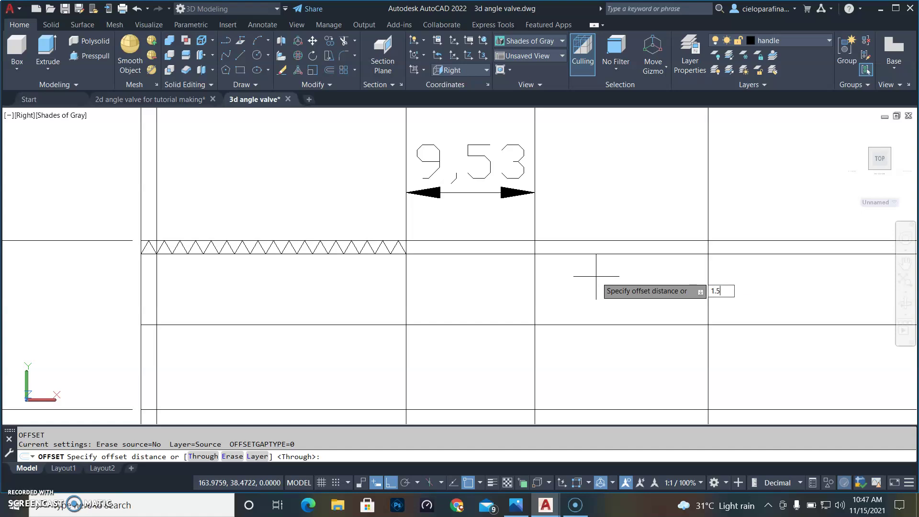
{"action": "key", "text": "Return"}
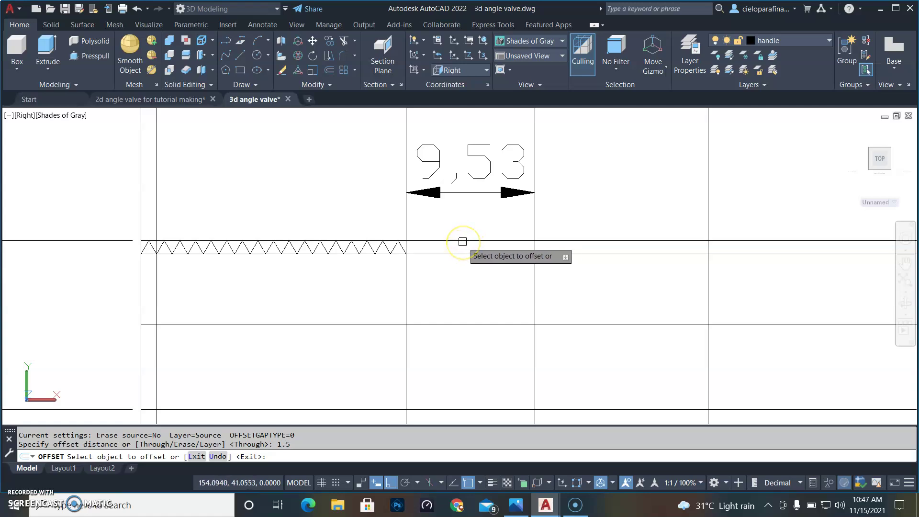
{"action": "left_click", "coordinate": [481, 253]}
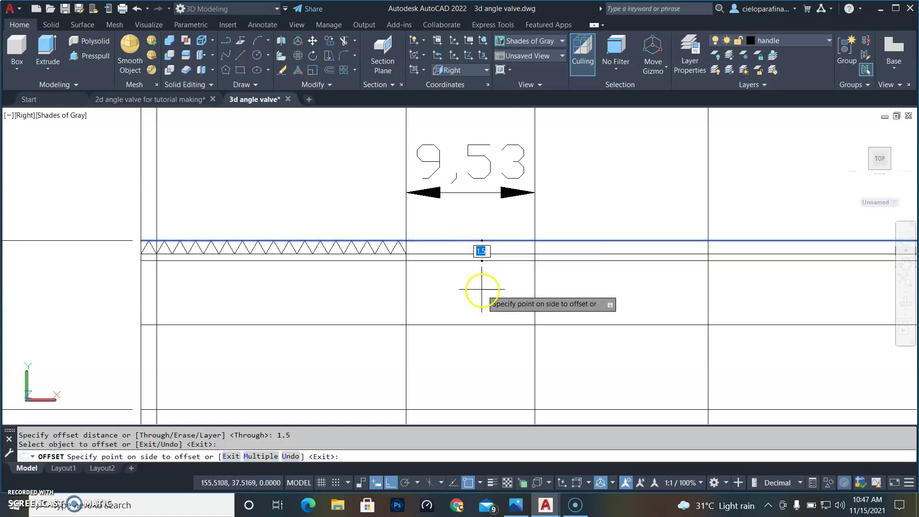
{"action": "left_click", "coordinate": [481, 289]}
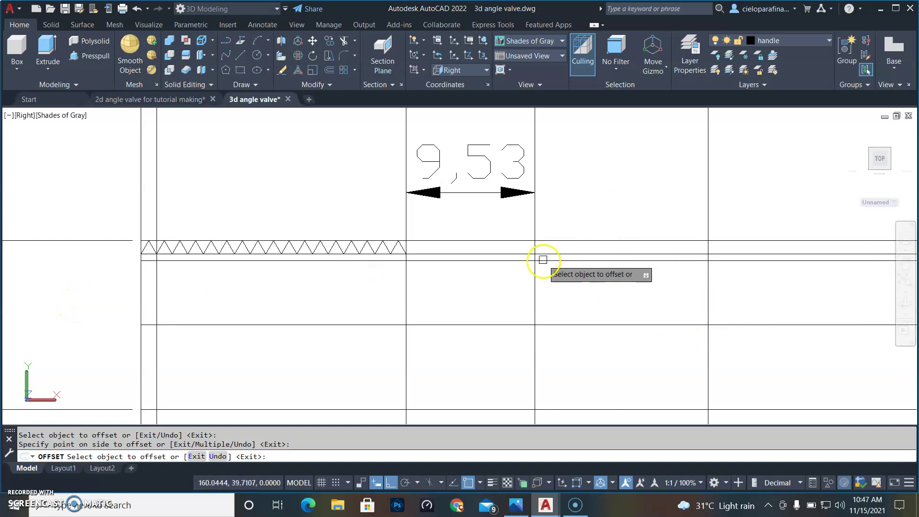
Offset the vertical line at the far end of the 9.53 section by 1.5 away from the threads
{"action": "left_click", "coordinate": [535, 280]}
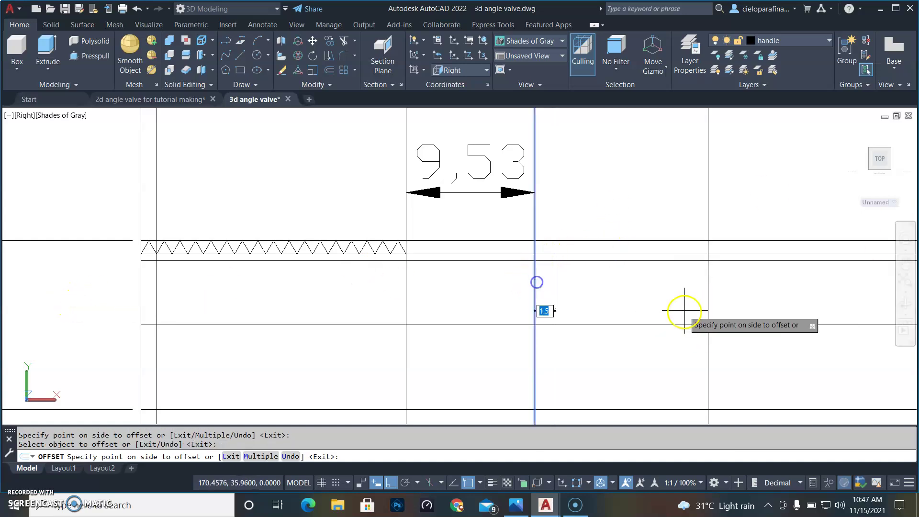
{"action": "left_click", "coordinate": [650, 297]}
{"action": "scroll", "coordinate": [539, 228], "scroll_direction": "up", "scroll_amount": 2}
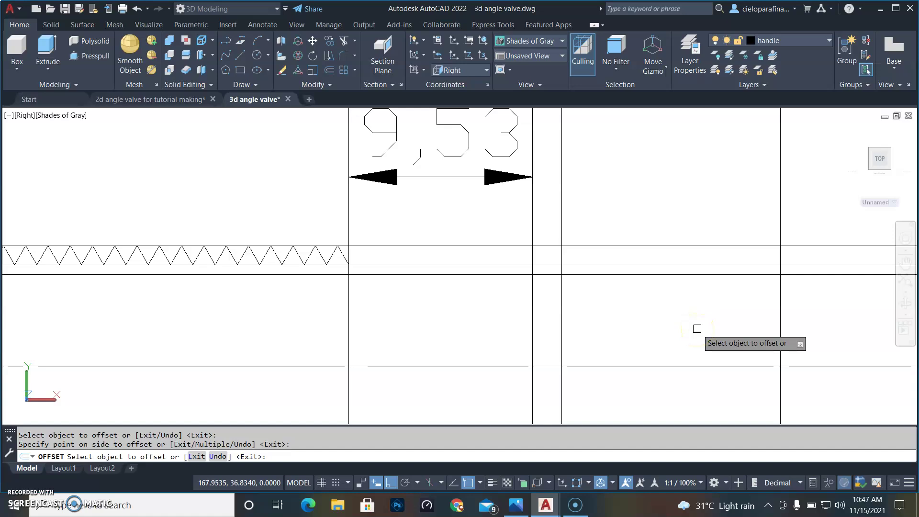
{"action": "key", "text": "Return"}
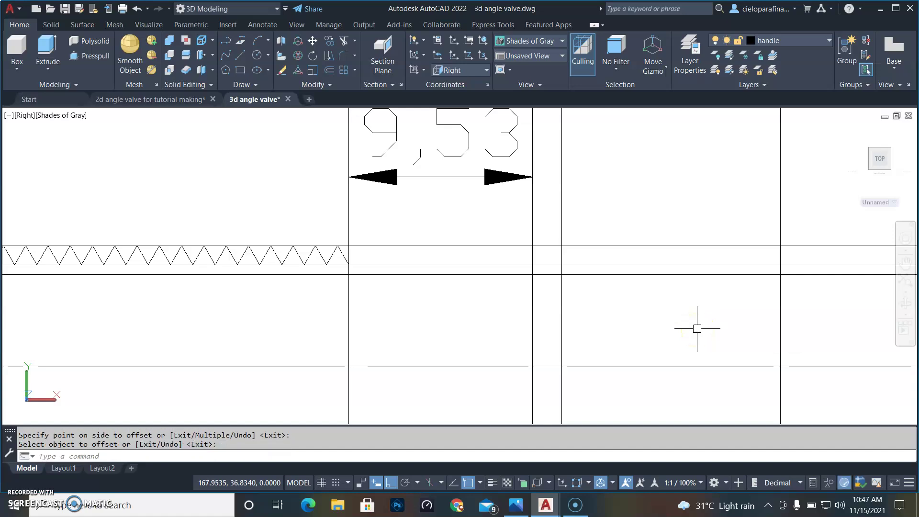
Draw a line at 45° with ortho off, starting where the thread-crest line meets the end of the 9.53 section
{"action": "type", "text": "L"}
{"action": "key", "text": "Return"}
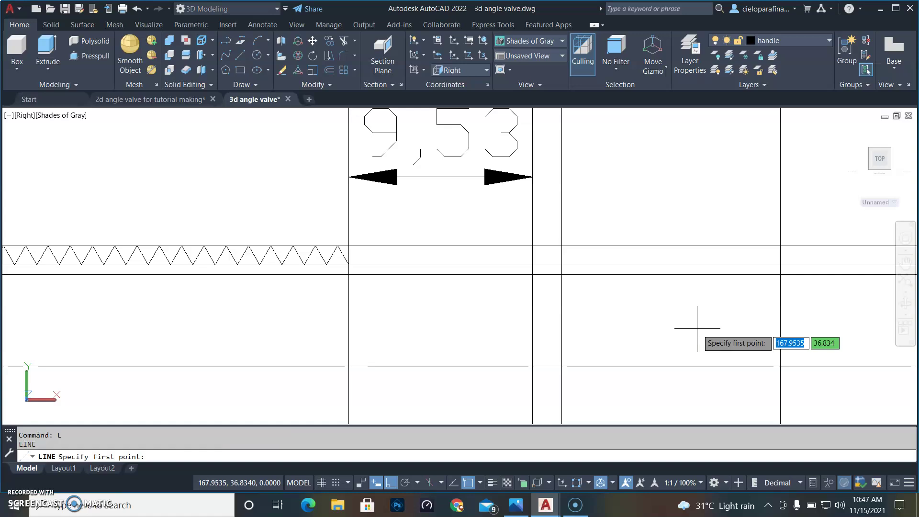
{"action": "left_click", "coordinate": [532, 246]}
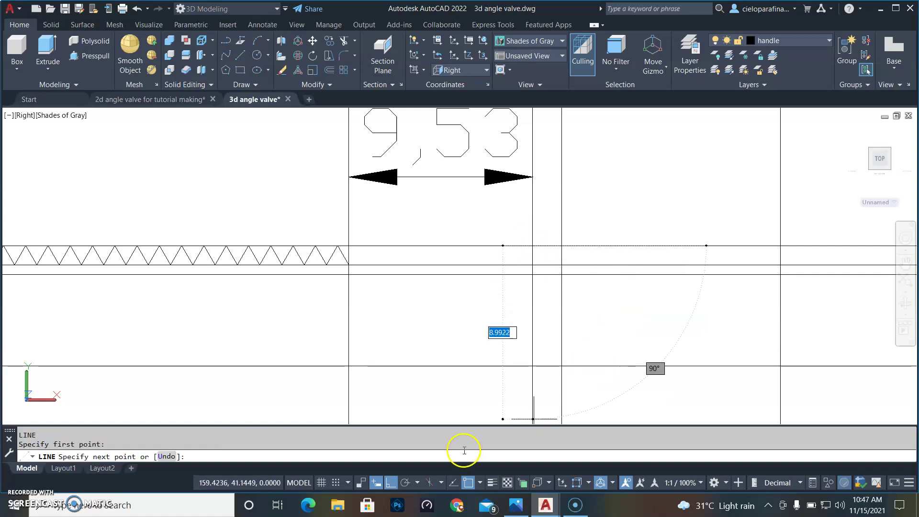
{"action": "left_click", "coordinate": [390, 486]}
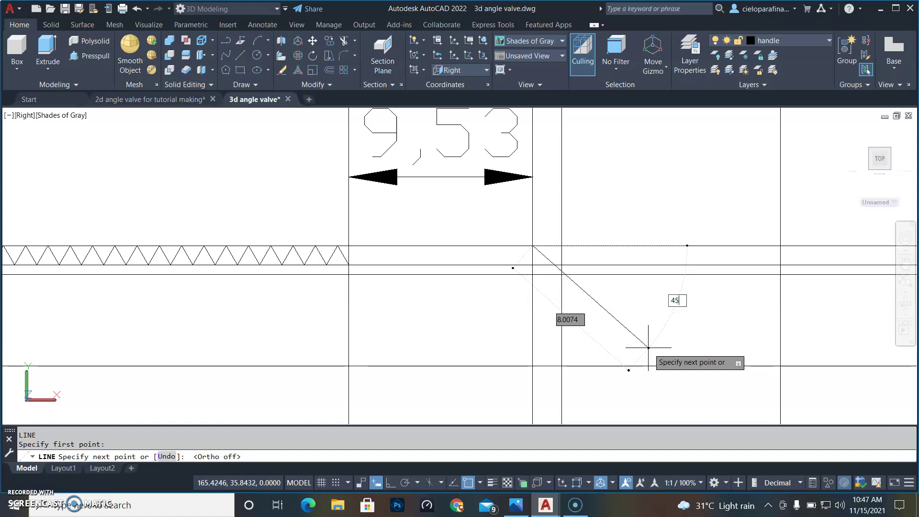
{"action": "key", "text": "Return"}
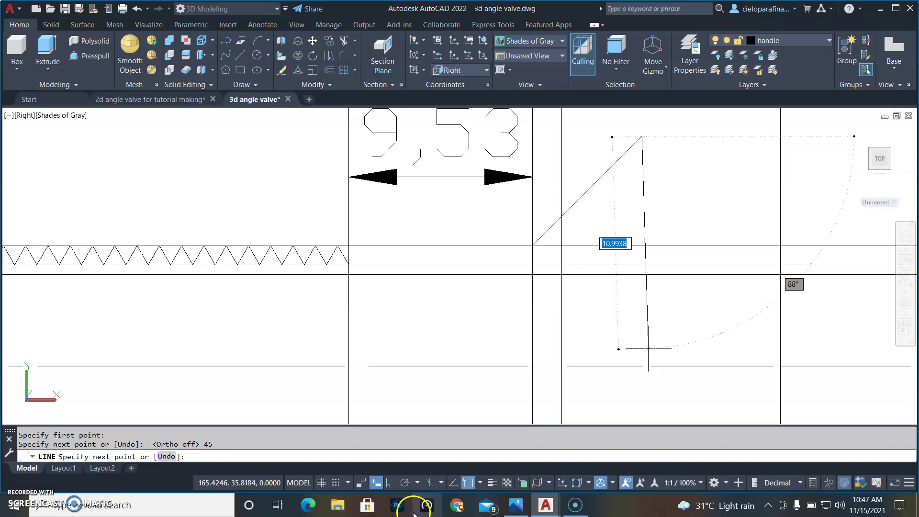
{"action": "key", "text": "Escape"}
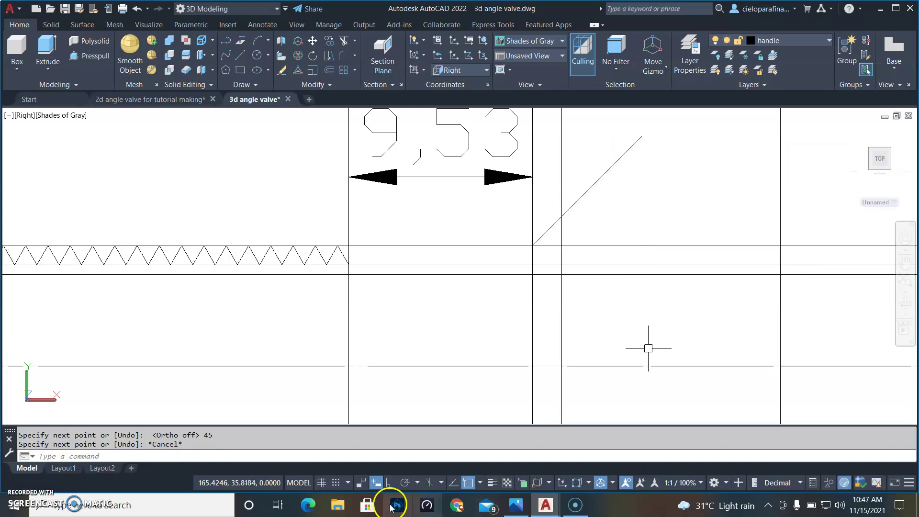
Mirror the 45° line below the horizontal thread-crest line about its starting point with ortho on, erasing the source line
{"action": "left_click", "coordinate": [610, 171]}
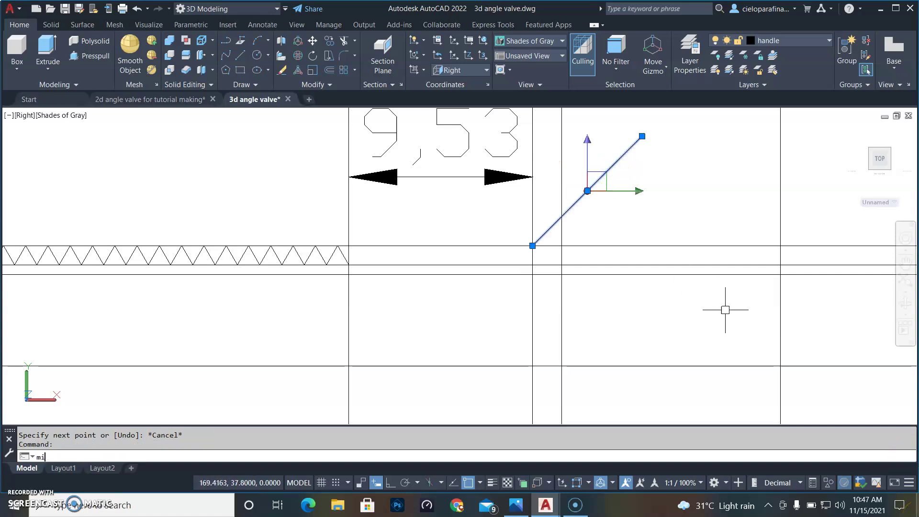
{"action": "type", "text": "mi"}
{"action": "key", "text": "Return"}
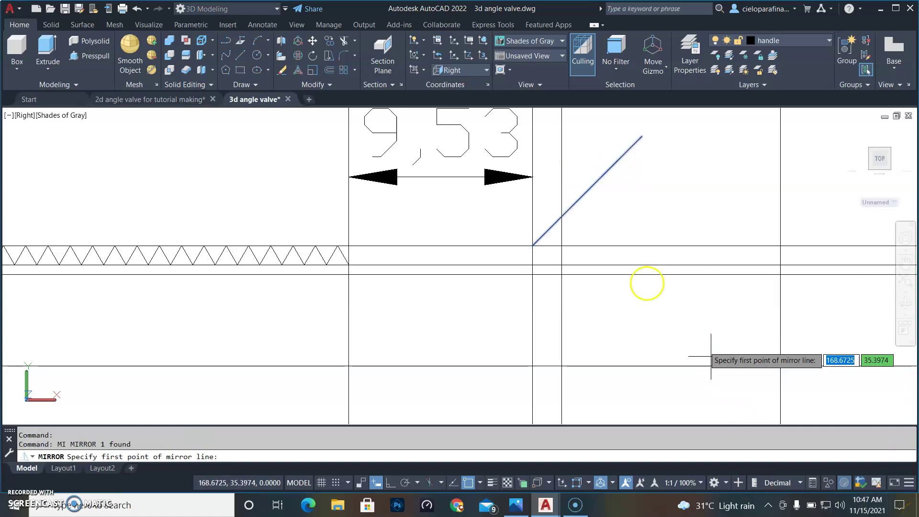
{"action": "left_click", "coordinate": [533, 245]}
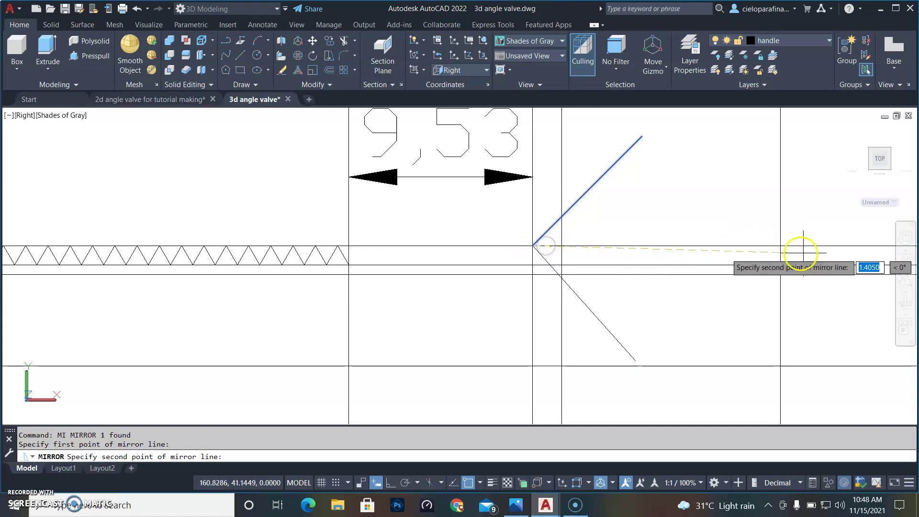
{"action": "left_click", "coordinate": [390, 483]}
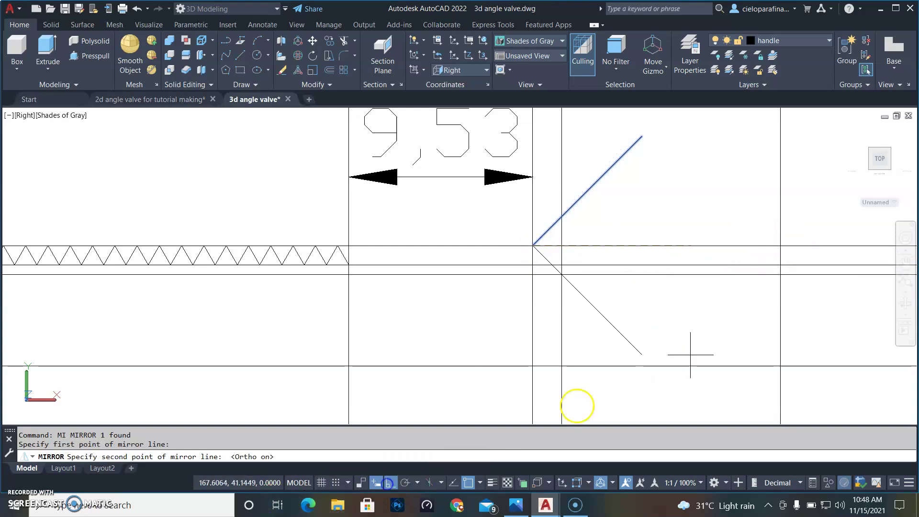
{"action": "left_click", "coordinate": [779, 250]}
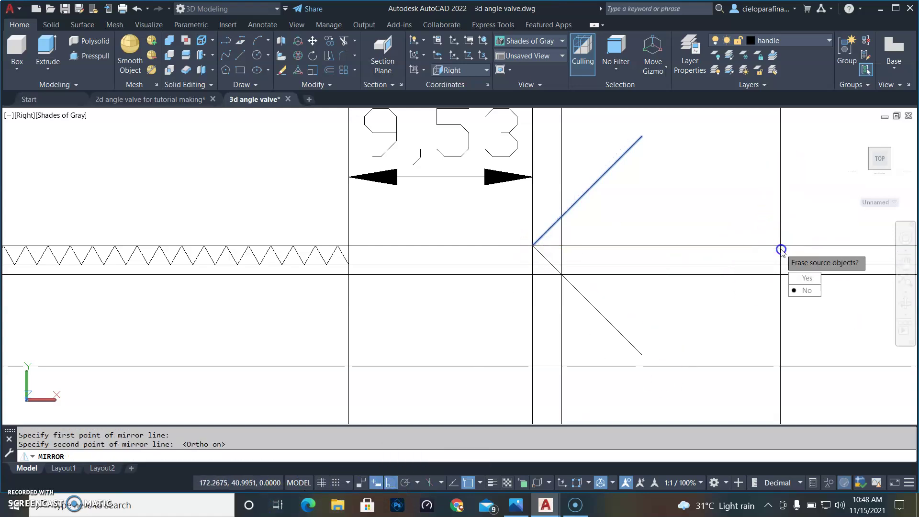
{"action": "left_click", "coordinate": [808, 278]}
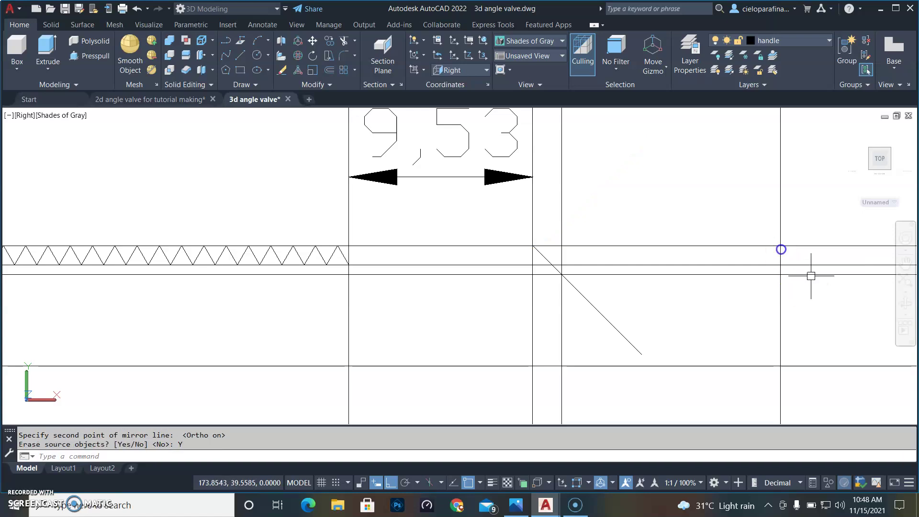
Trim the sloped line past its intersection with the offset lines, and the thread-crest line between the two chamfer verticals
{"action": "scroll", "coordinate": [529, 263], "scroll_direction": "up", "scroll_amount": 2}
{"action": "scroll", "coordinate": [532, 265], "scroll_direction": "down", "scroll_amount": 3}
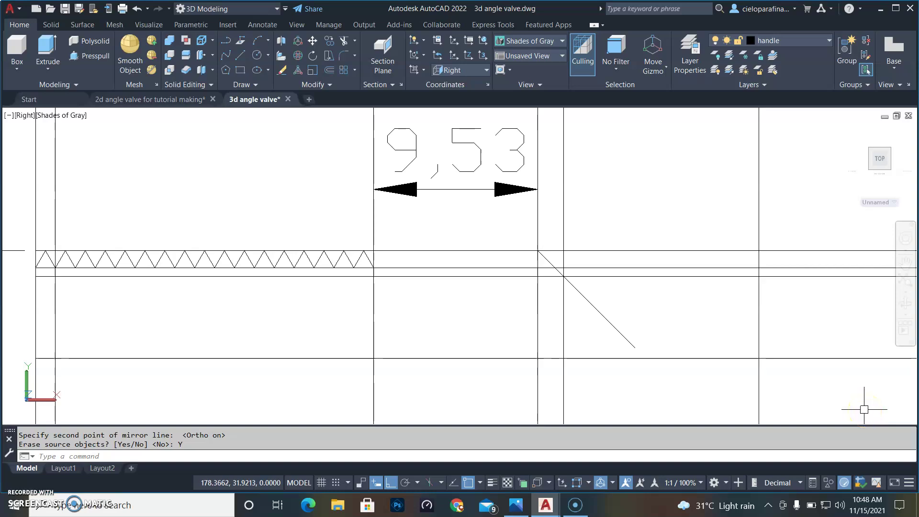
{"action": "key", "text": "Return"}
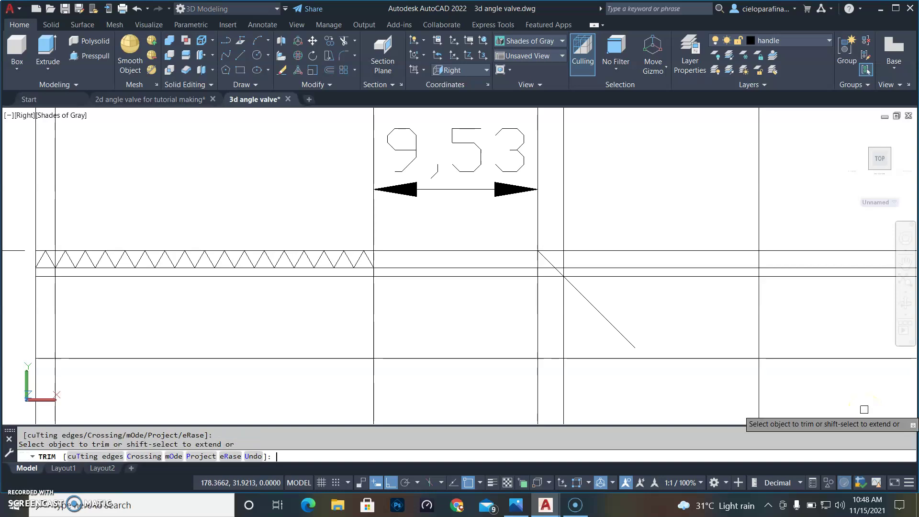
{"action": "left_click", "coordinate": [611, 324]}
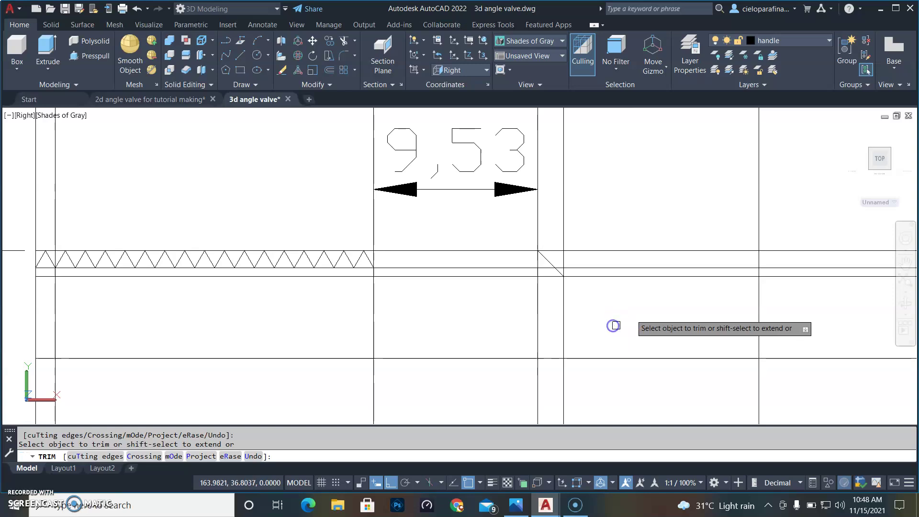
{"action": "scroll", "coordinate": [649, 296], "scroll_direction": "down", "scroll_amount": 2}
{"action": "scroll", "coordinate": [591, 258], "scroll_direction": "up", "scroll_amount": 3}
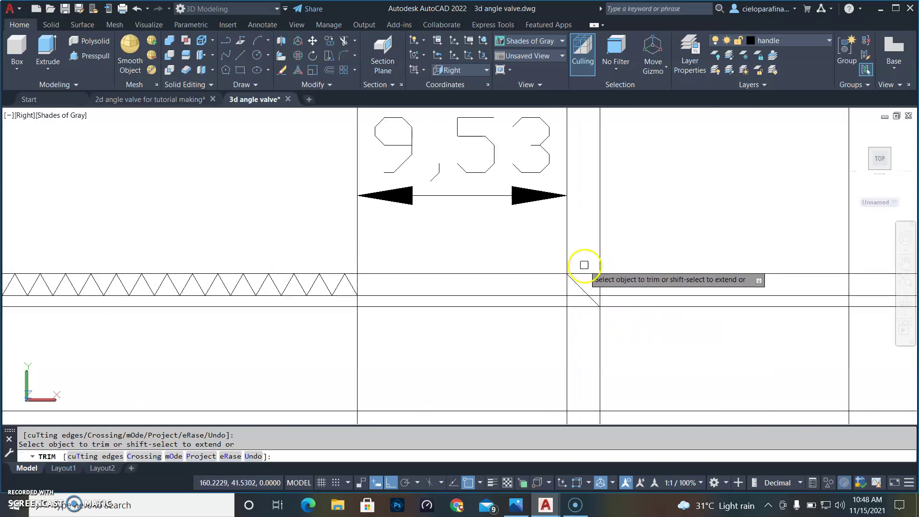
{"action": "left_click", "coordinate": [575, 261]}
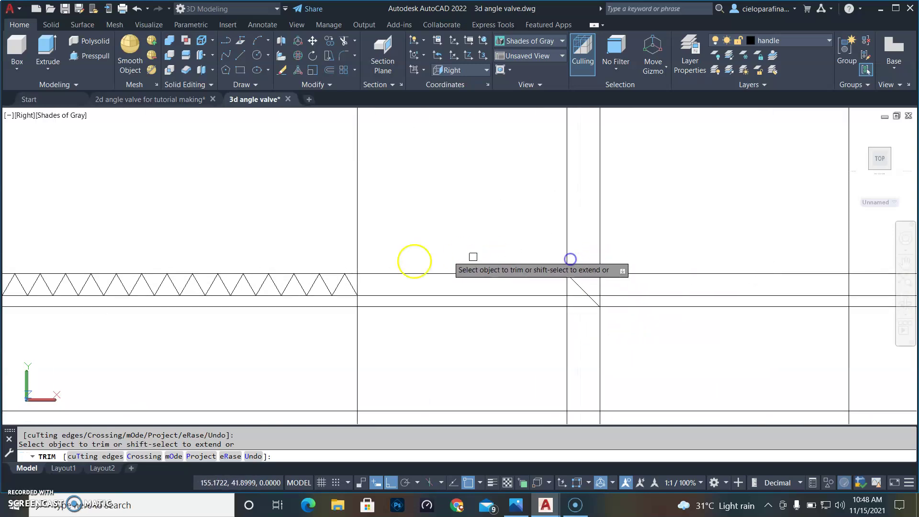
Trim the thread-end vertical above the crest line, and the crest line between the last thread crest and that vertical
{"action": "left_click", "coordinate": [359, 244]}
{"action": "middle_click_drag", "start_coordinate": [358, 244], "coordinate": [553, 205]}
{"action": "scroll", "coordinate": [538, 215], "scroll_direction": "up", "scroll_amount": 3}
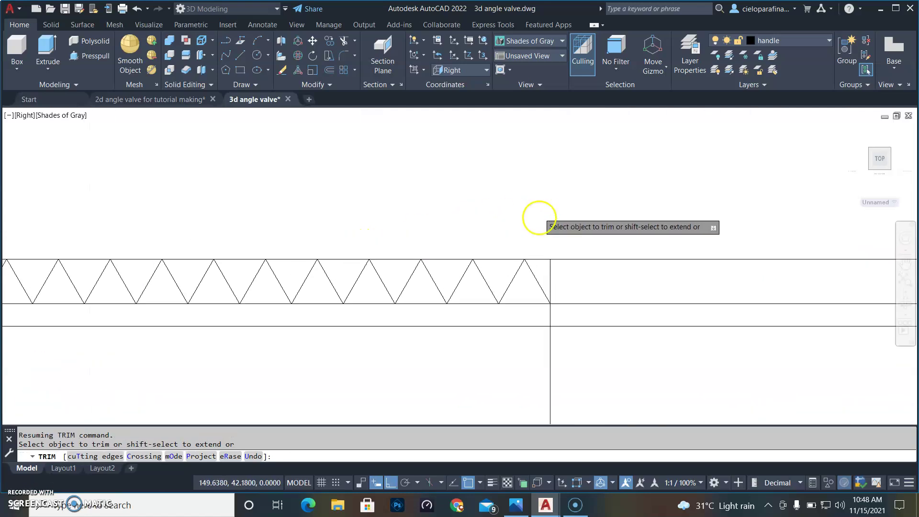
{"action": "left_click", "coordinate": [537, 273]}
{"action": "scroll", "coordinate": [540, 182], "scroll_direction": "down", "scroll_amount": 3}
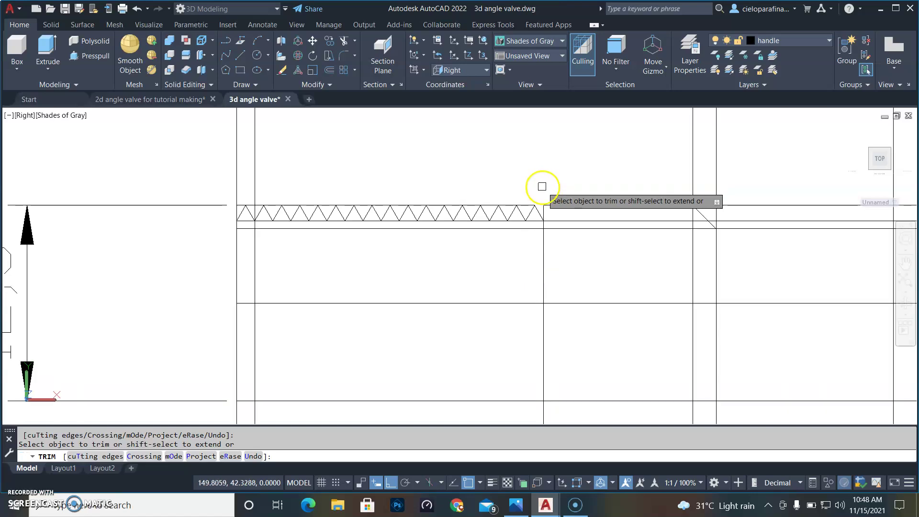
{"action": "scroll", "coordinate": [248, 208], "scroll_direction": "up", "scroll_amount": 5}
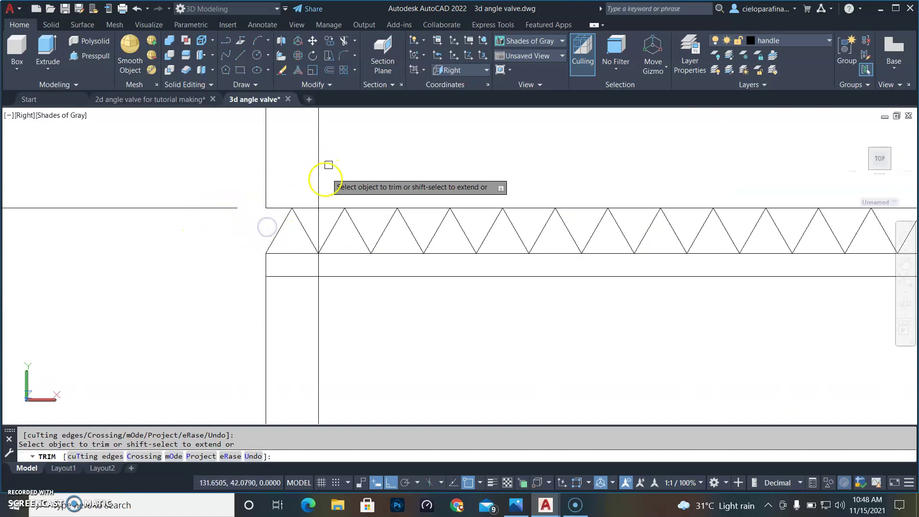
{"action": "scroll", "coordinate": [380, 178], "scroll_direction": "down", "scroll_amount": 6}
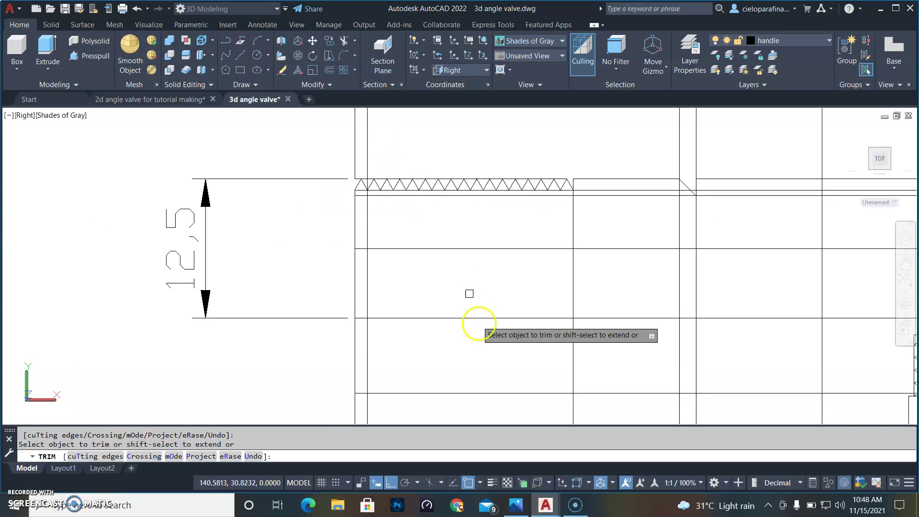
{"action": "scroll", "coordinate": [484, 344], "scroll_direction": "down", "scroll_amount": 4}
{"action": "middle_click_drag", "start_coordinate": [581, 313], "coordinate": [449, 347]}
{"action": "key", "text": "Escape"}
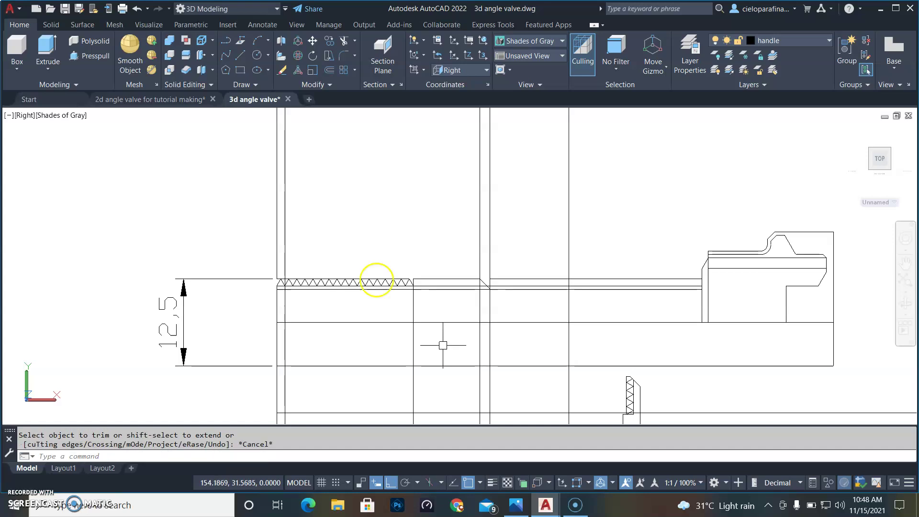
Erase the two vertical lines above the start of the threads and the horizontal lines along the thread crests and roots
{"action": "scroll", "coordinate": [462, 239], "scroll_direction": "up", "scroll_amount": 2}
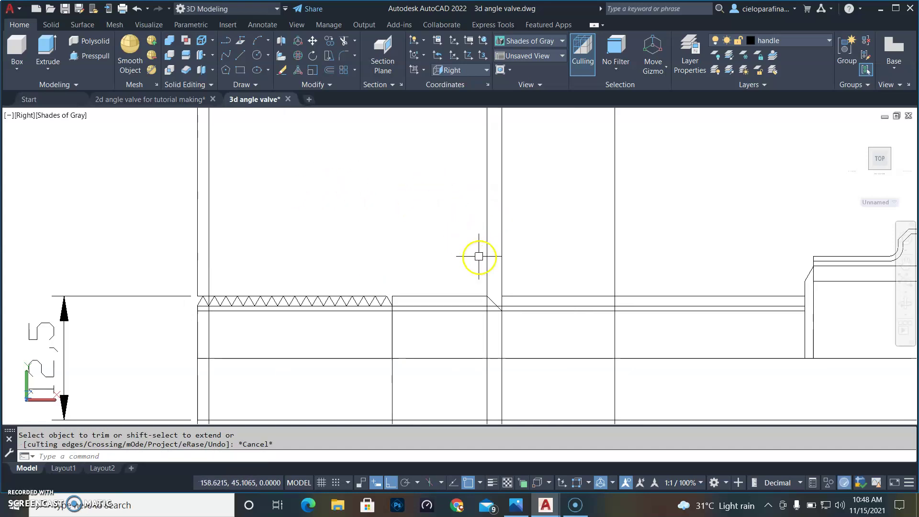
{"action": "left_click", "coordinate": [270, 228]}
{"action": "left_click", "coordinate": [124, 186]}
{"action": "scroll", "coordinate": [354, 299], "scroll_direction": "up", "scroll_amount": 5}
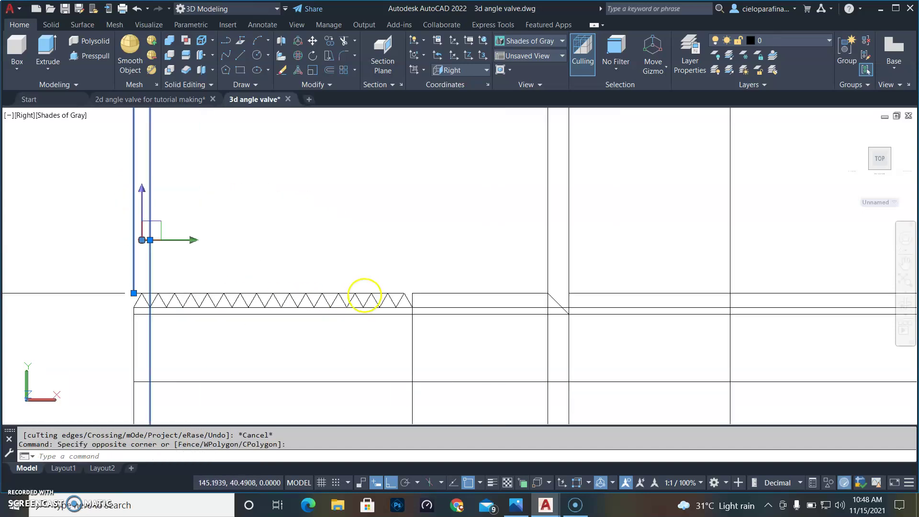
{"action": "left_click", "coordinate": [361, 291]}
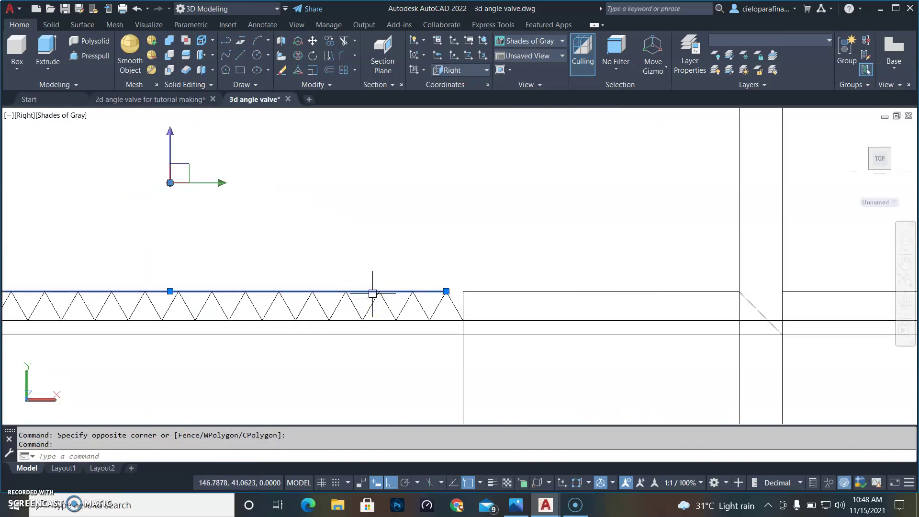
{"action": "key", "text": "Return"}
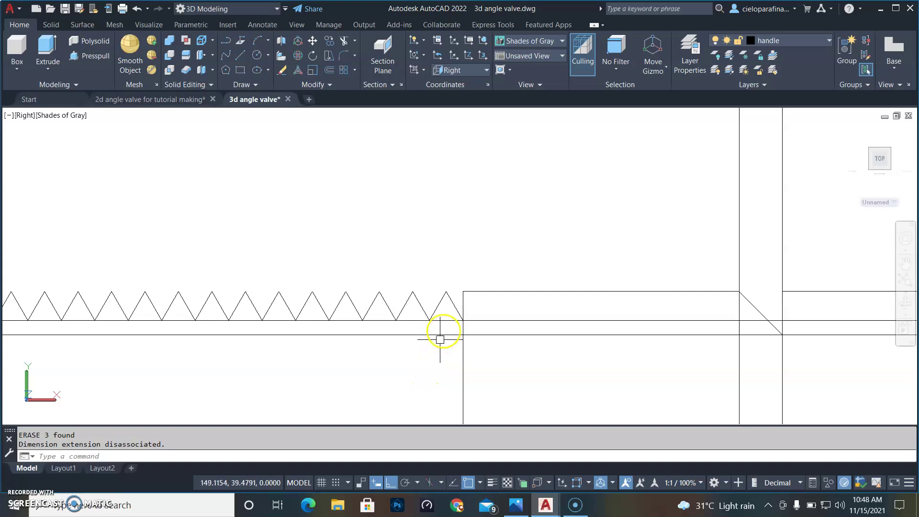
{"action": "left_click", "coordinate": [445, 320]}
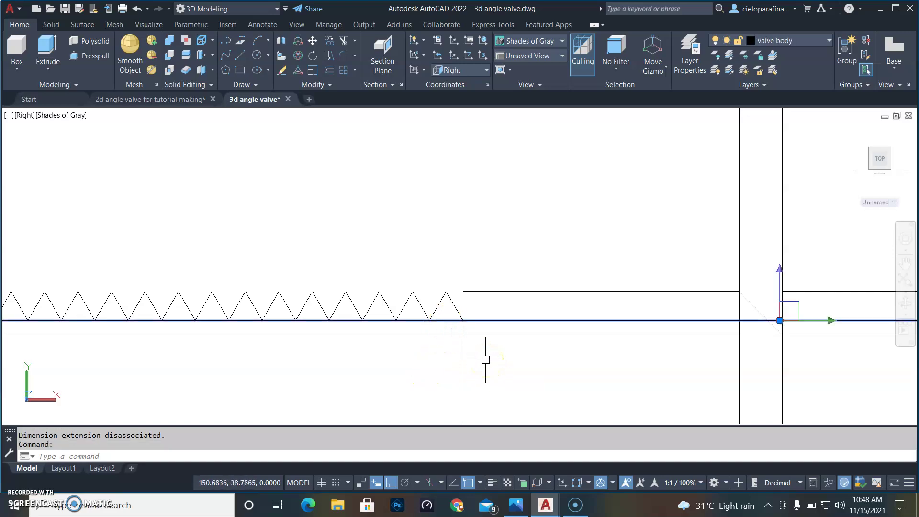
{"action": "key", "text": "Return"}
{"action": "scroll", "coordinate": [487, 362], "scroll_direction": "down", "scroll_amount": 4}
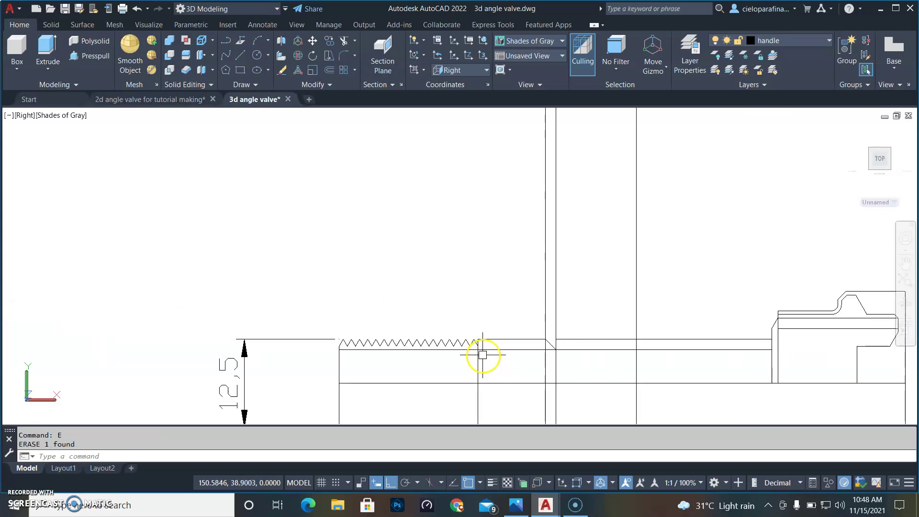
Switch to the 2D angle valve drawing and examine the chamfered wall just past the threads
{"action": "scroll", "coordinate": [567, 376], "scroll_direction": "up", "scroll_amount": 2}
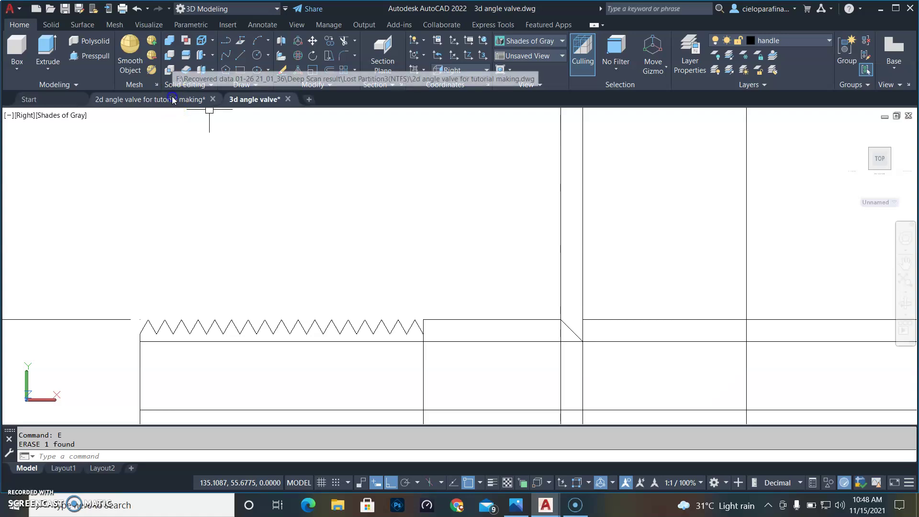
{"action": "left_click", "coordinate": [194, 99]}
{"action": "middle_click_drag", "start_coordinate": [714, 328], "coordinate": [621, 317]}
{"action": "scroll", "coordinate": [572, 322], "scroll_direction": "up", "scroll_amount": 3}
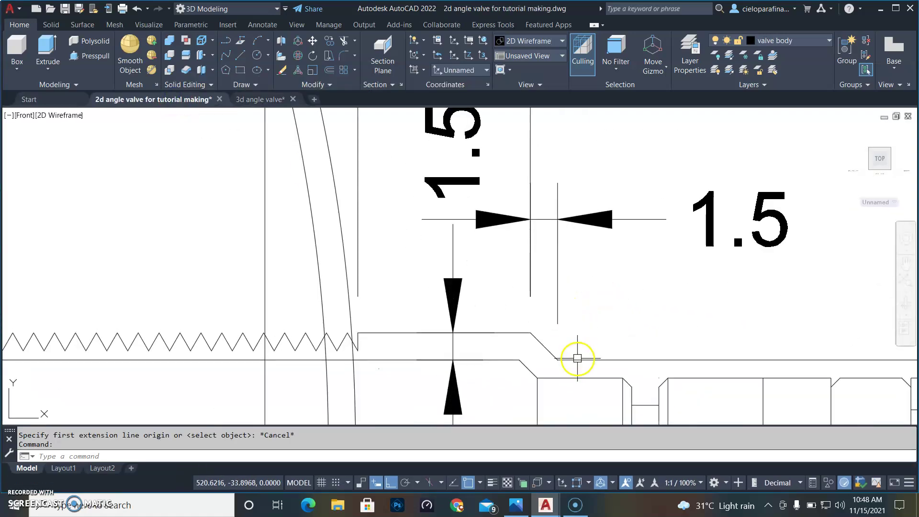
{"action": "type", "text": "DLI"}
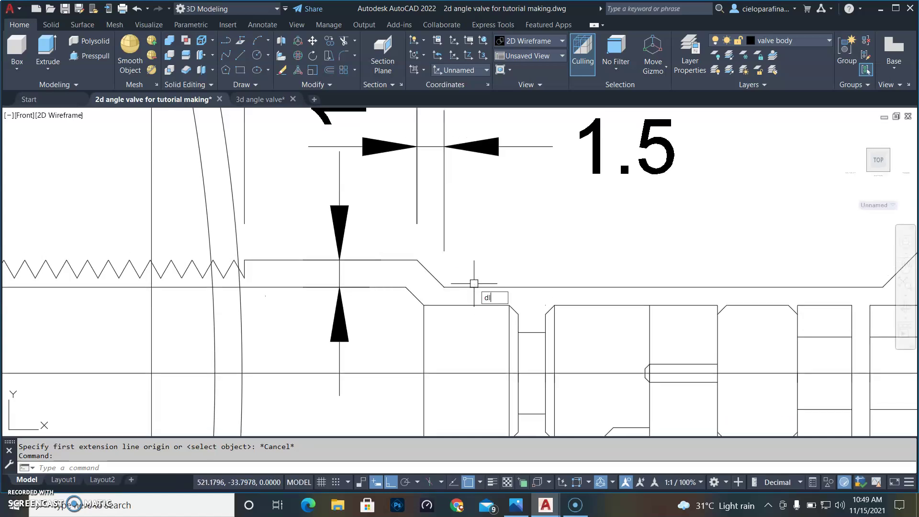
{"action": "key", "text": "Return"}
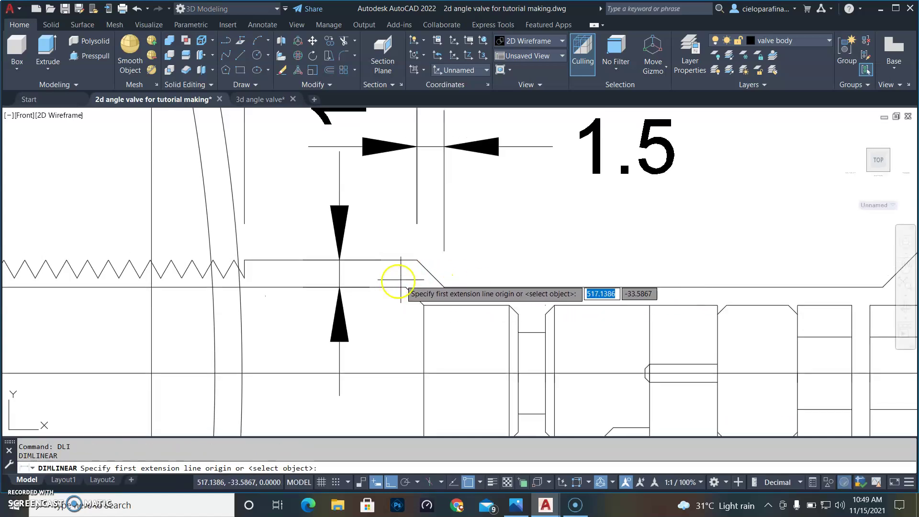
{"action": "left_click", "coordinate": [405, 287]}
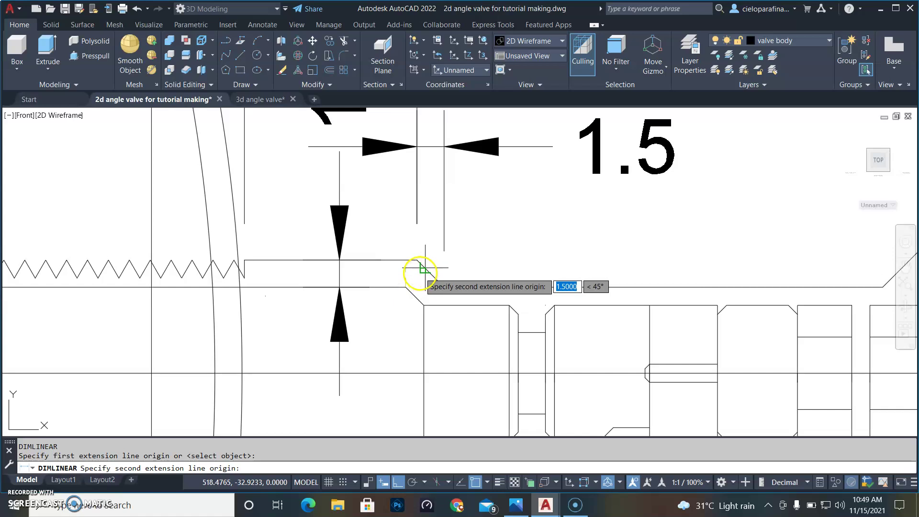
{"action": "left_click", "coordinate": [422, 266]}
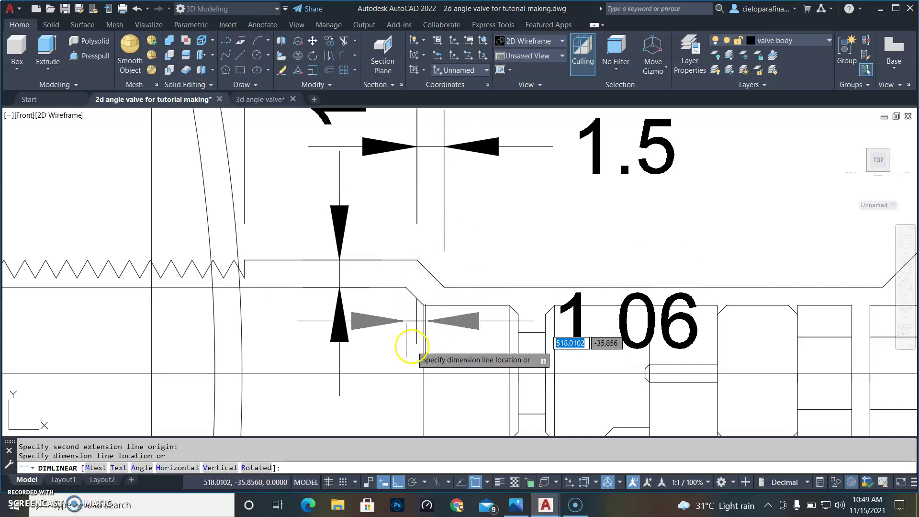
{"action": "key", "text": "Escape"}
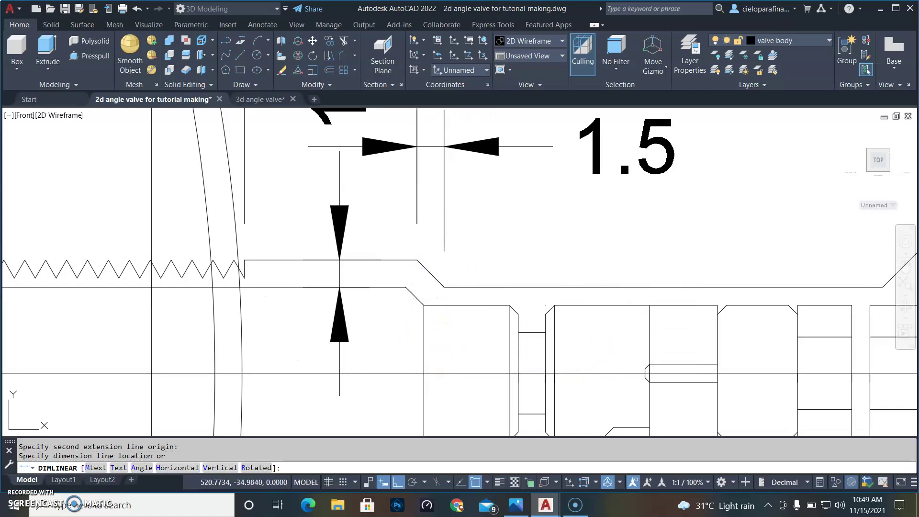
Measure the wall thickness between the inner and outer sloped chamfer lines with an aligned dimension, without placing it
{"action": "type", "text": "dal"}
{"action": "key", "text": "Return"}
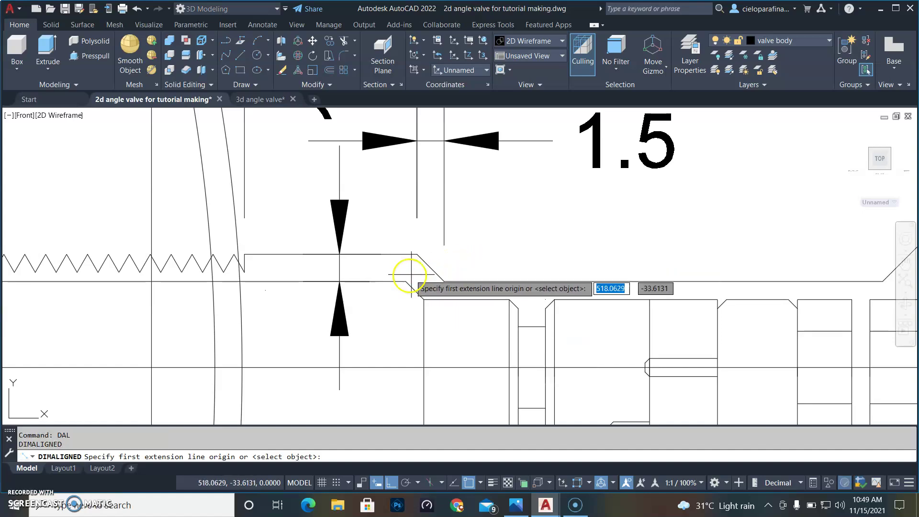
{"action": "left_click", "coordinate": [406, 281]}
{"action": "left_click", "coordinate": [425, 262]}
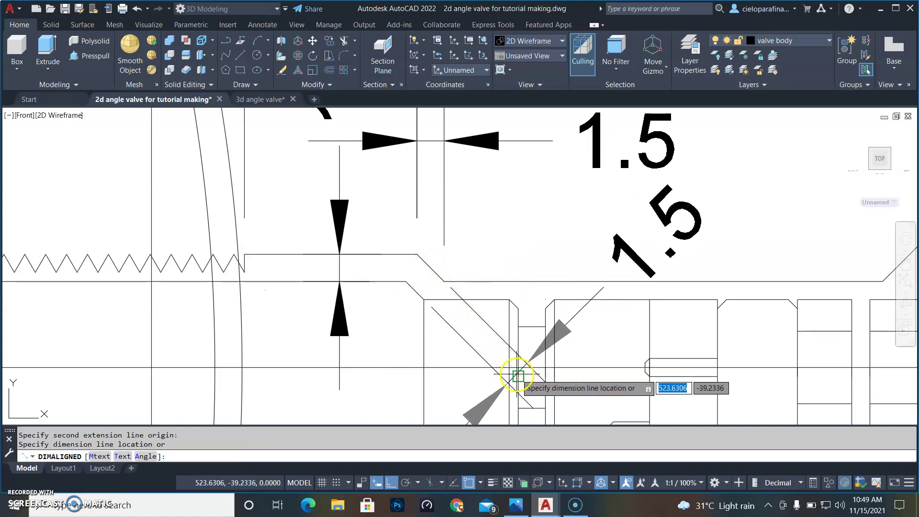
{"action": "key", "text": "Escape"}
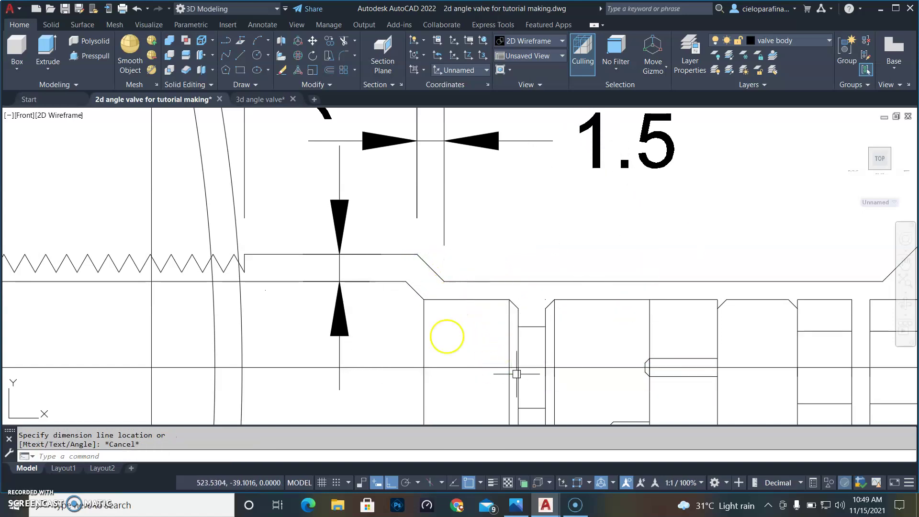
Switch to the 3D angle valve drawing and offset the sloped chamfer line 1.5 inward, towards the bore
{"action": "left_click", "coordinate": [252, 99]}
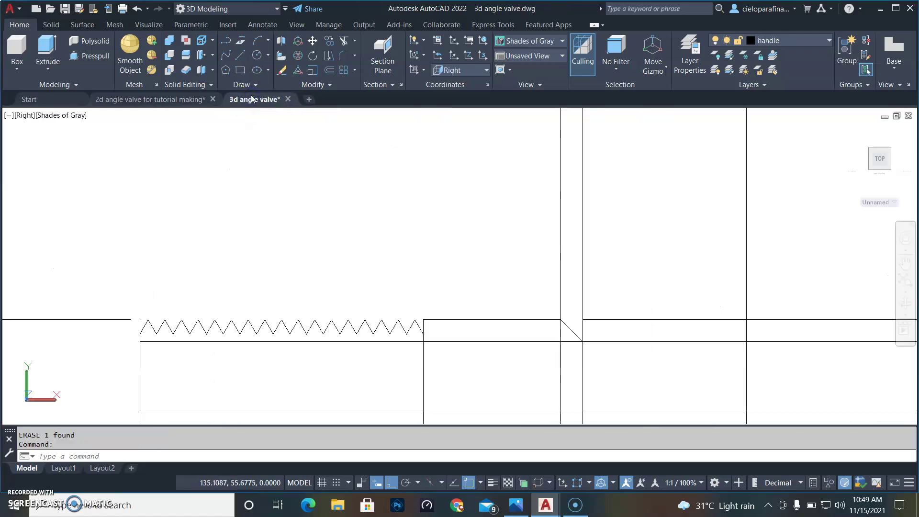
{"action": "scroll", "coordinate": [608, 361], "scroll_direction": "up", "scroll_amount": 3}
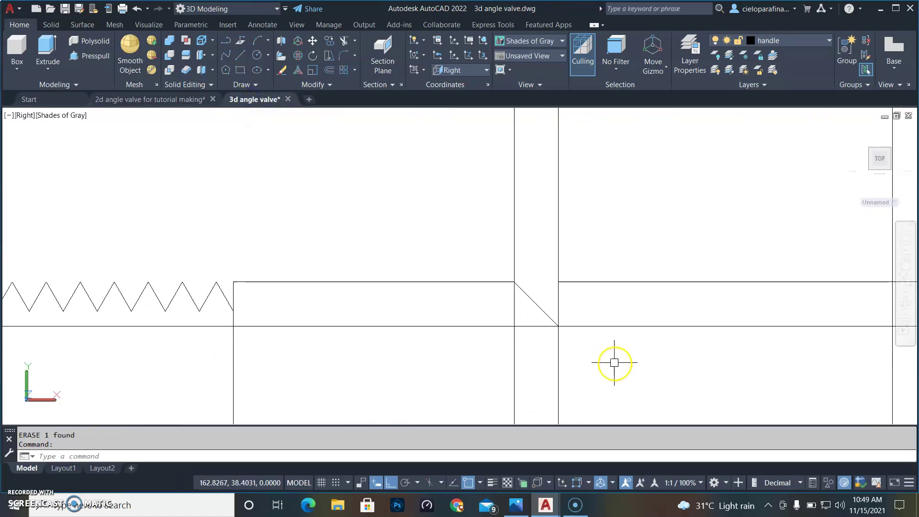
{"action": "key", "text": "Return"}
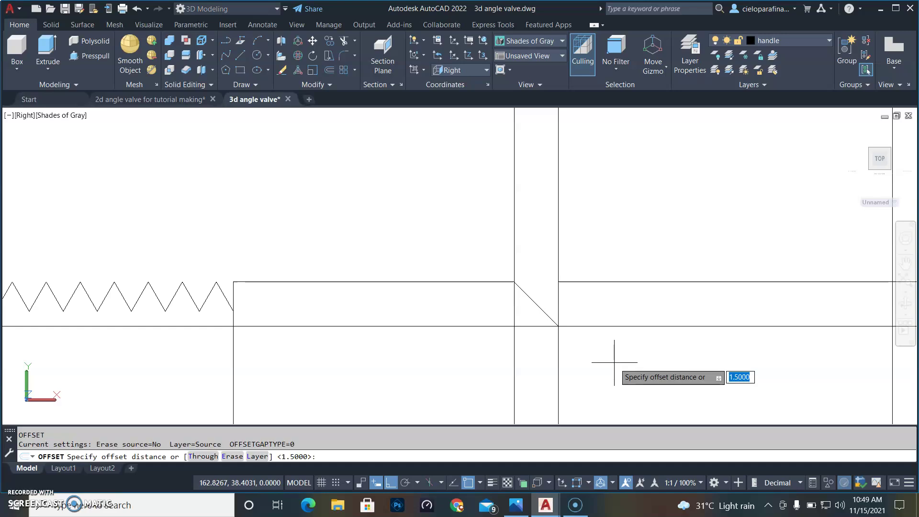
{"action": "key", "text": "Return"}
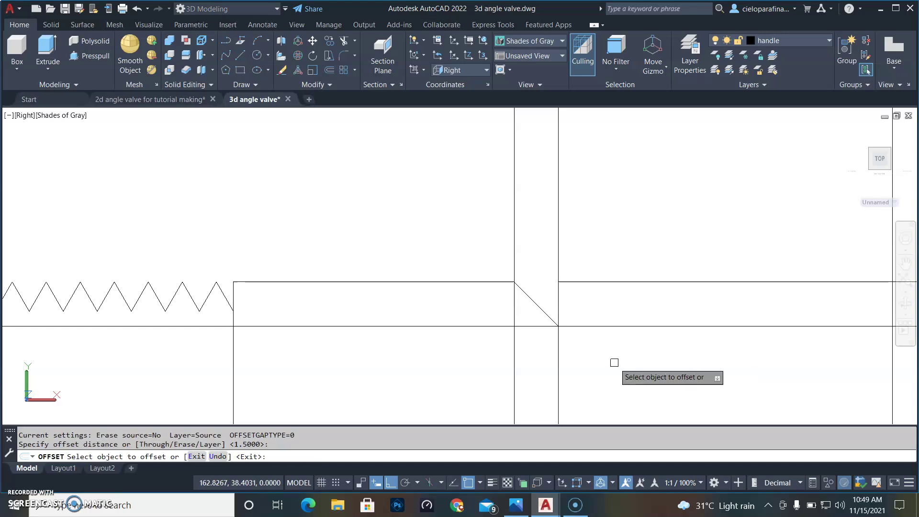
{"action": "left_click", "coordinate": [531, 301]}
{"action": "left_click", "coordinate": [531, 381]}
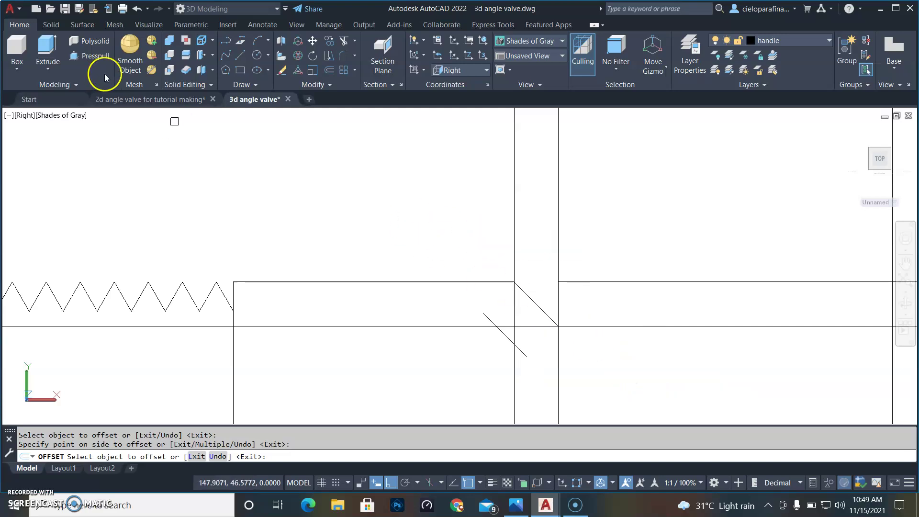
In the 2D drawing, add a vertical linear dimension for the wall thickness between the outer and inner horizontal lines just past the chamfer
{"action": "left_click", "coordinate": [123, 100]}
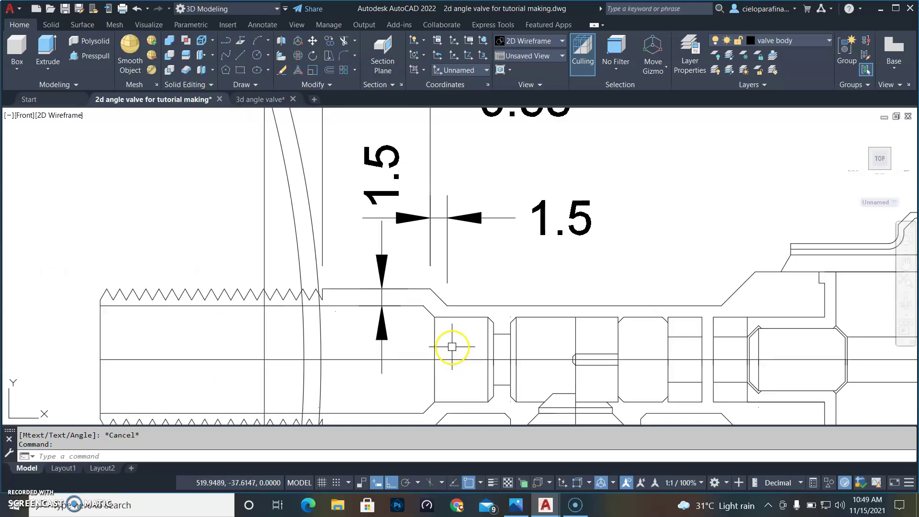
{"action": "middle_click_drag", "start_coordinate": [454, 335], "coordinate": [438, 281]}
{"action": "scroll", "coordinate": [430, 267], "scroll_direction": "up", "scroll_amount": 2}
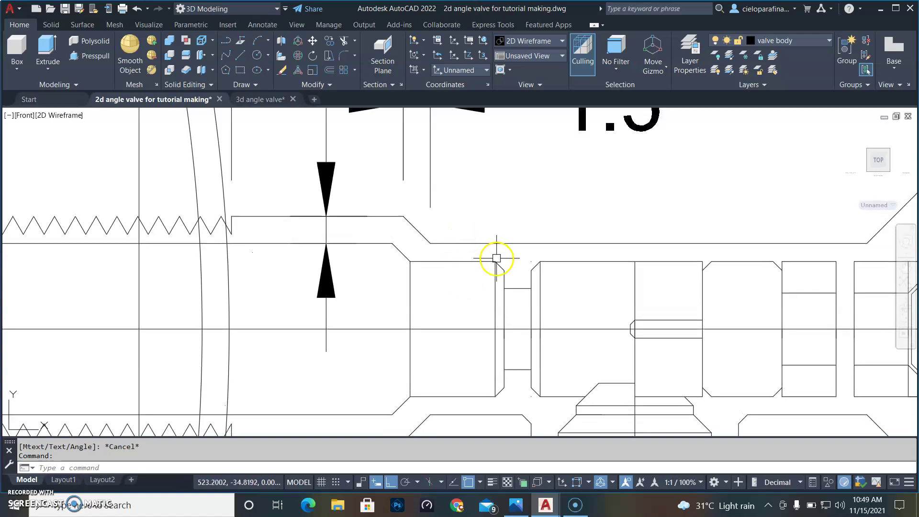
{"action": "left_click", "coordinate": [492, 261]}
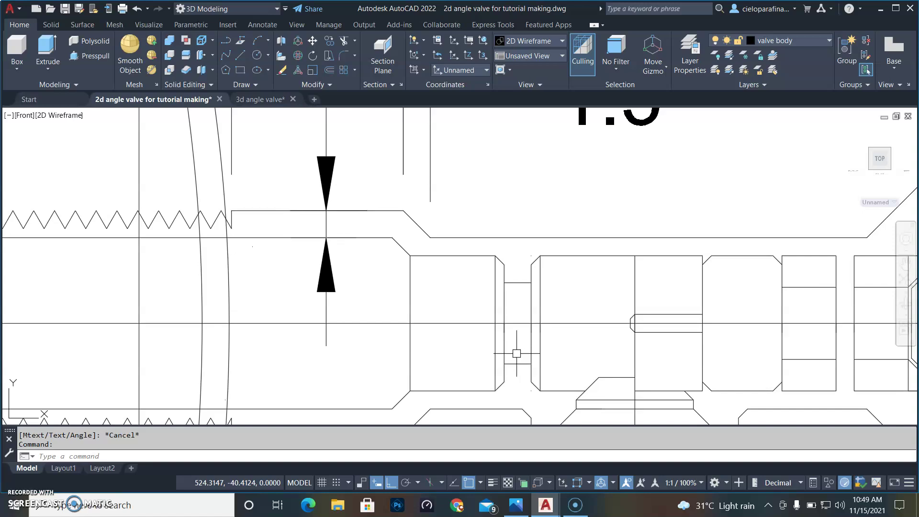
{"action": "type", "text": "li"}
{"action": "key", "text": "Return"}
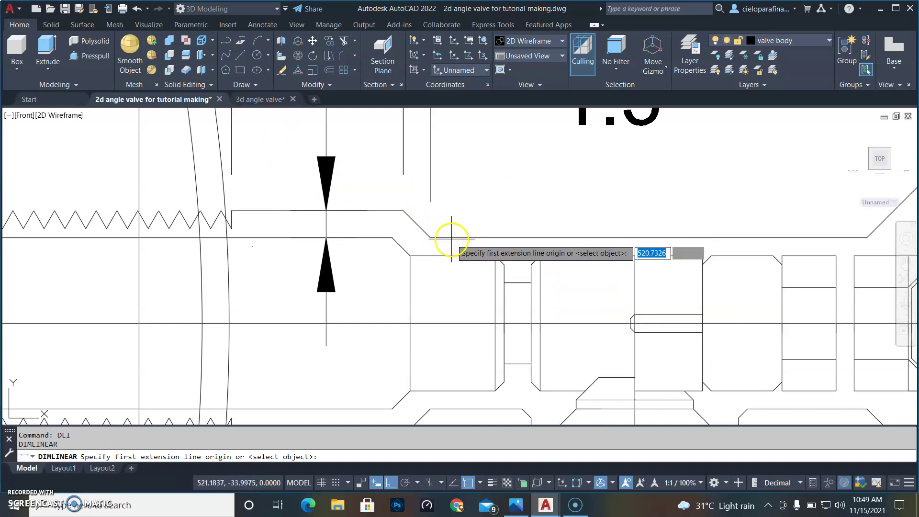
{"action": "left_click", "coordinate": [447, 239]}
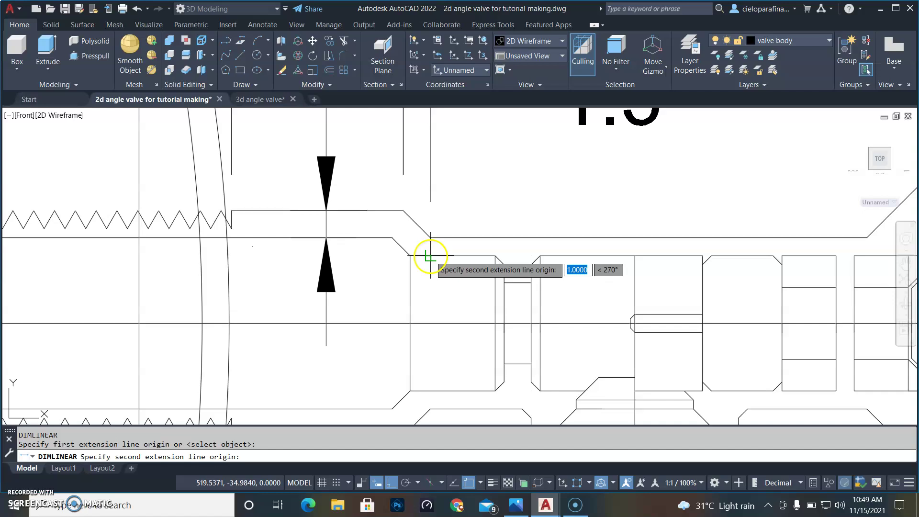
{"action": "left_click", "coordinate": [430, 257]}
{"action": "left_click", "coordinate": [461, 268]}
{"action": "scroll", "coordinate": [478, 312], "scroll_direction": "down", "scroll_amount": 2}
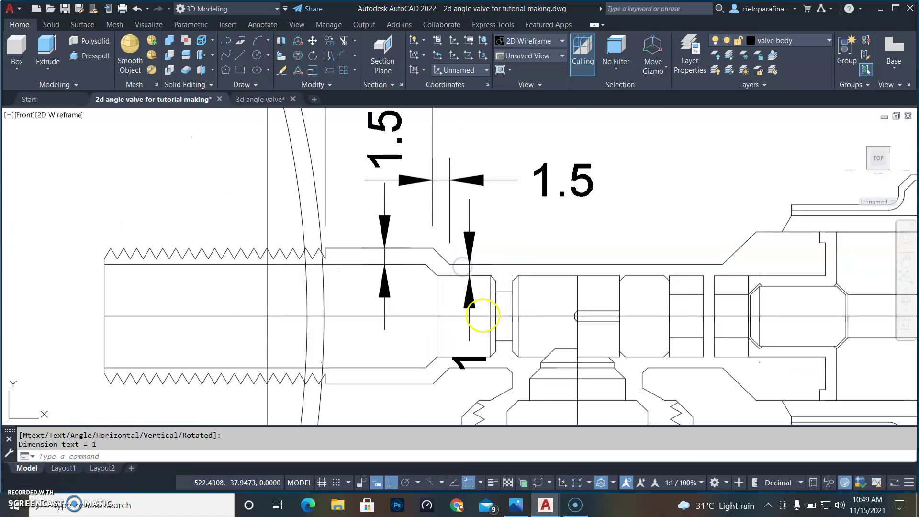
{"action": "scroll", "coordinate": [492, 325], "scroll_direction": "up", "scroll_amount": 1}
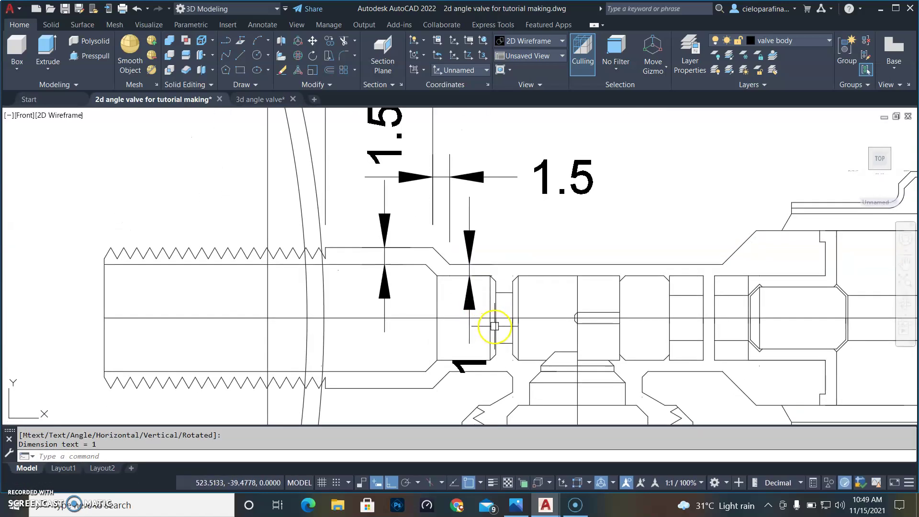
{"action": "key", "text": "Escape"}
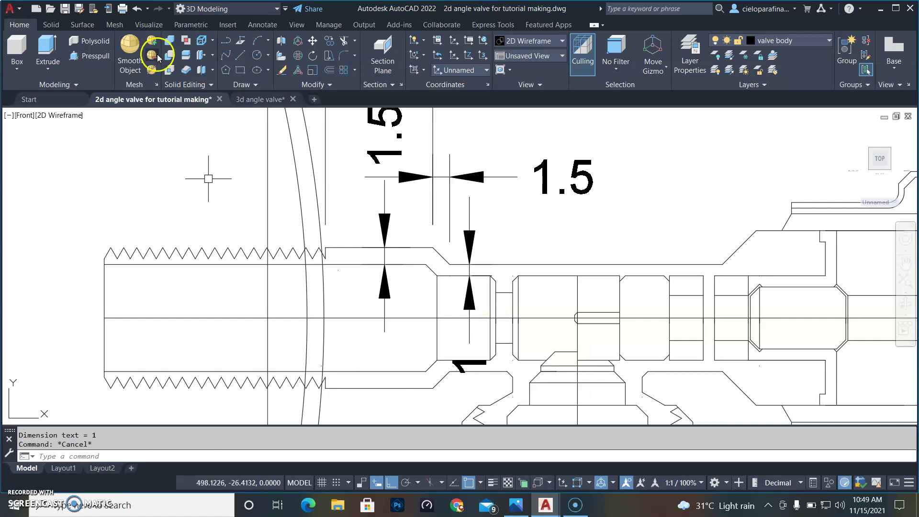
Back in the 3D drawing, offset the horizontal line at the foot of the outer chamfer 1 downward for the inner wall
{"action": "left_click", "coordinate": [253, 99]}
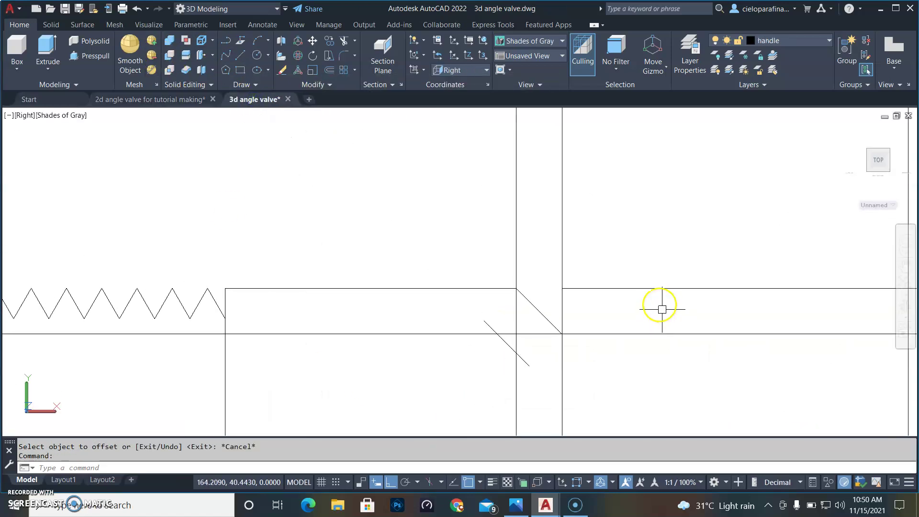
{"action": "left_click", "coordinate": [633, 334]}
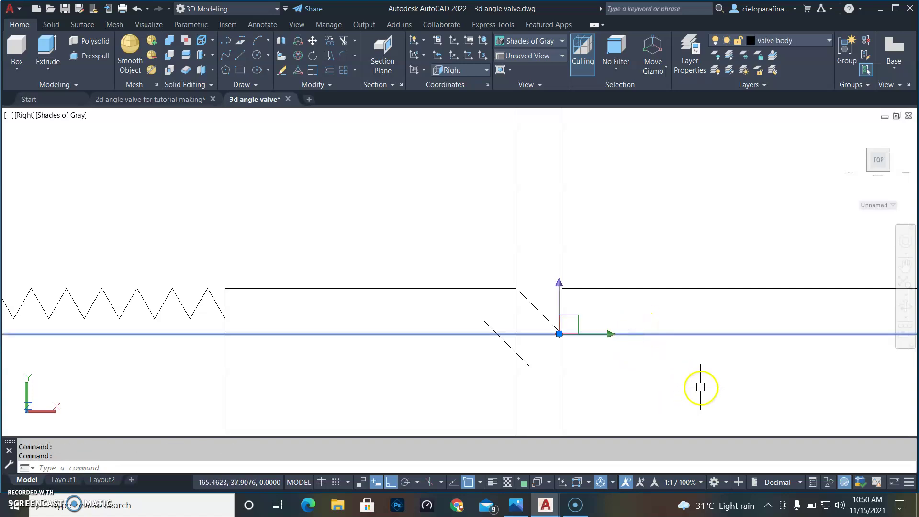
{"action": "key", "text": "Return"}
{"action": "type", "text": "1"}
{"action": "key", "text": "Return"}
{"action": "left_click", "coordinate": [700, 386]}
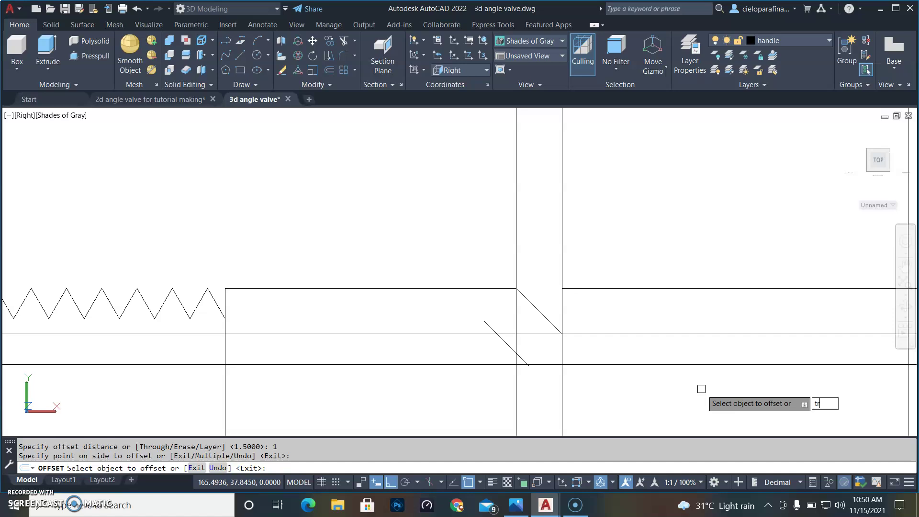
{"action": "key", "text": "Return"}
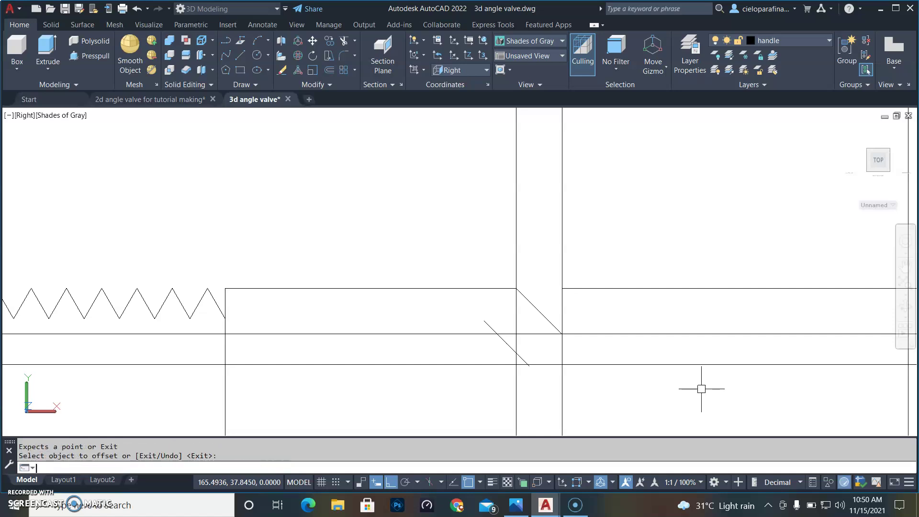
{"action": "key", "text": "Return"}
{"action": "left_click", "coordinate": [485, 324]}
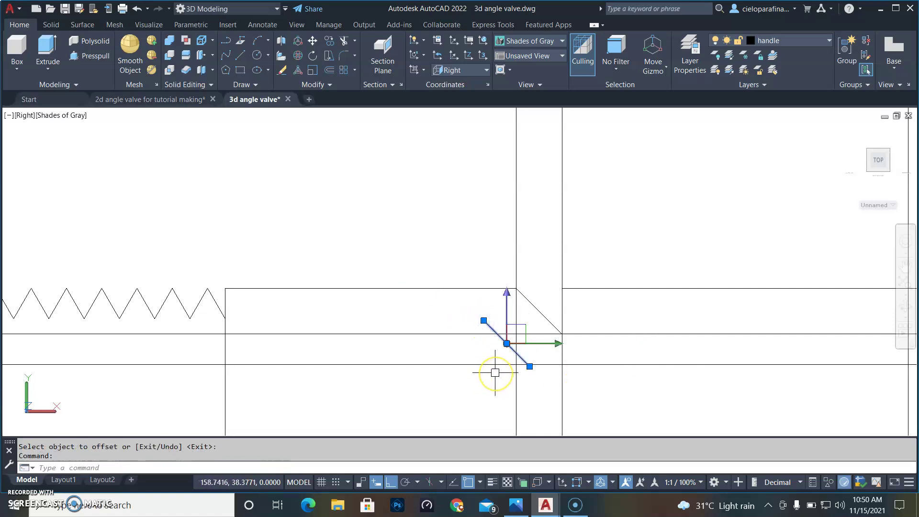
{"action": "key", "text": "Escape"}
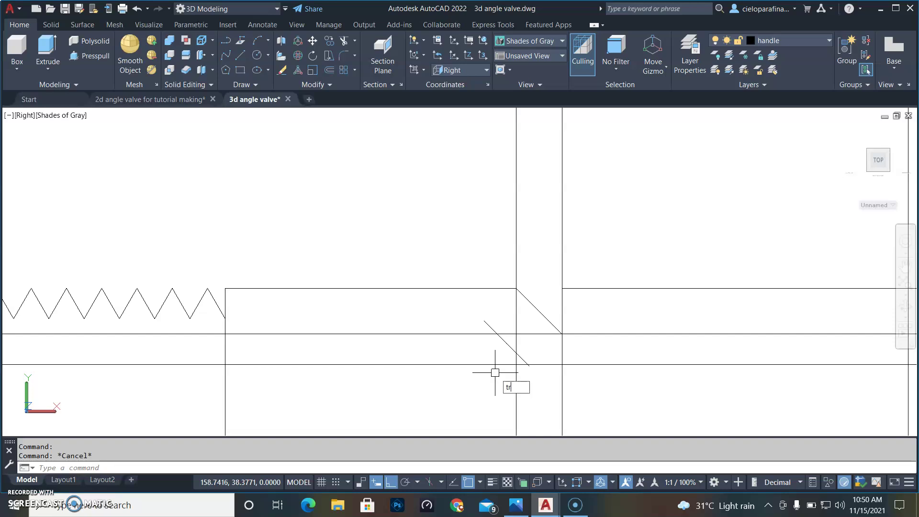
Trim the inner chamfer line above the bore line, and the horizontal and vertical line segments between the two chamfers
{"action": "type", "text": "tr"}
{"action": "key", "text": "Return"}
{"action": "key", "text": "Return"}
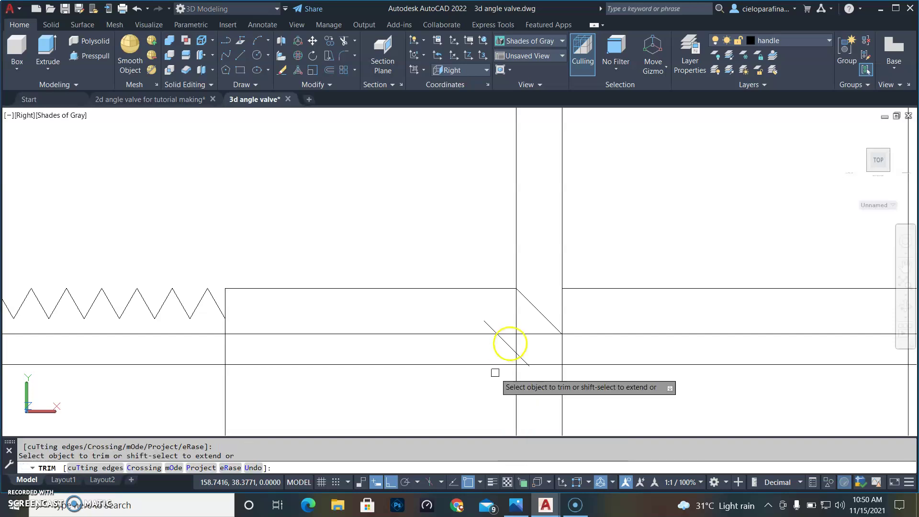
{"action": "left_click", "coordinate": [494, 323]}
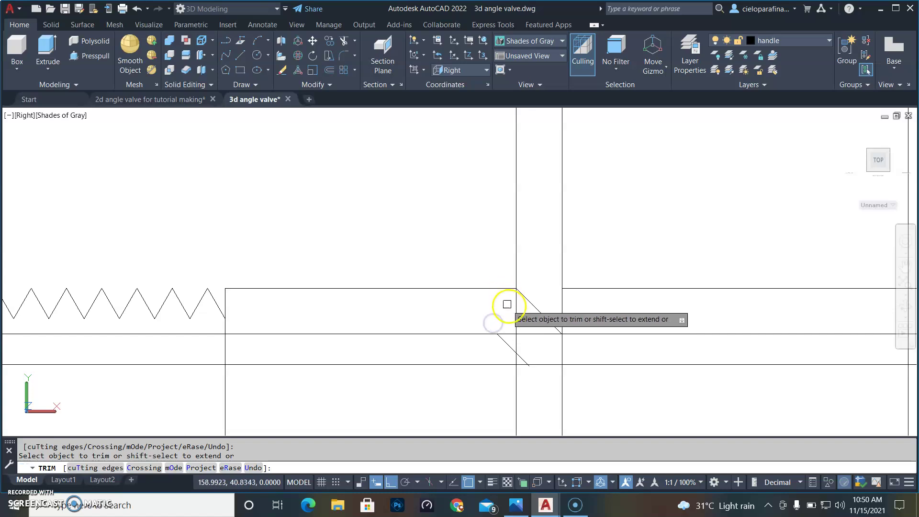
{"action": "left_click", "coordinate": [514, 310]}
{"action": "left_click", "coordinate": [543, 336]}
{"action": "left_click", "coordinate": [518, 339]}
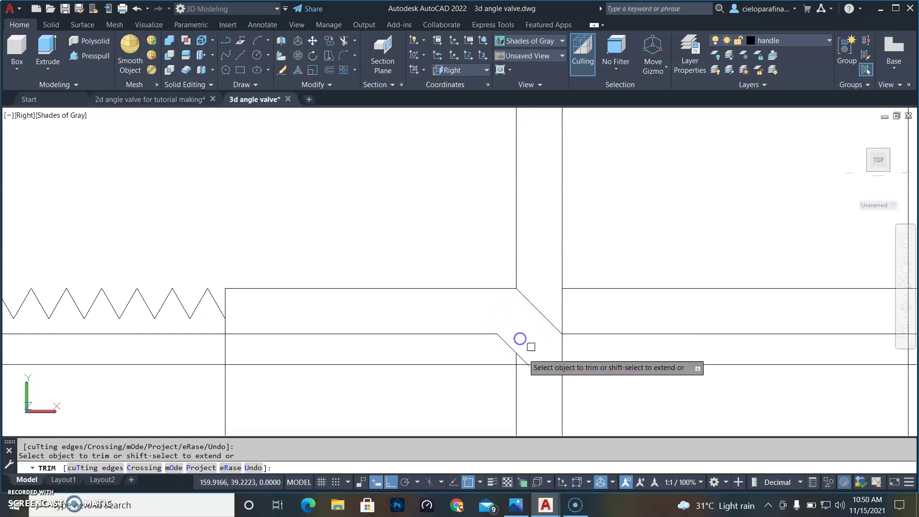
Trim the remaining vertical below the inner chamfer, the lower wall line before the chamfer's foot, and the chamfer's overshoot
{"action": "scroll", "coordinate": [516, 363], "scroll_direction": "up", "scroll_amount": 3}
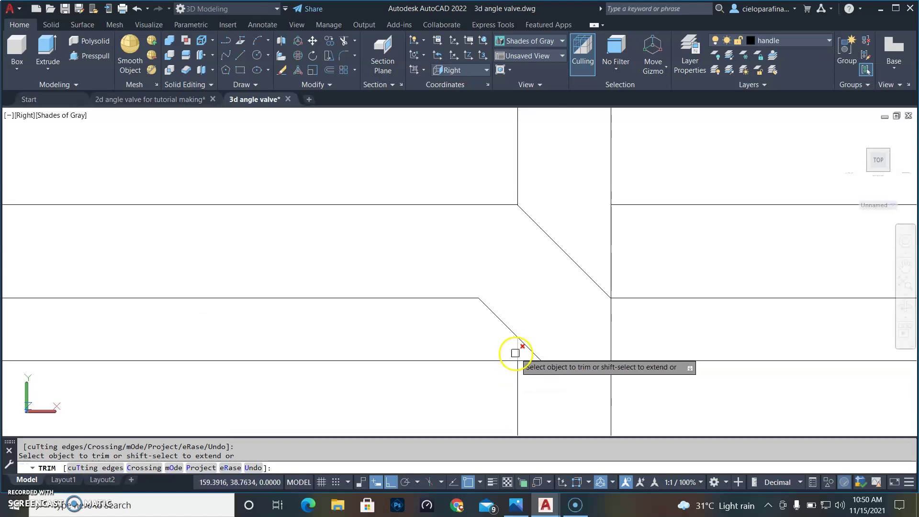
{"action": "left_click", "coordinate": [518, 362]}
{"action": "scroll", "coordinate": [540, 370], "scroll_direction": "up", "scroll_amount": 2}
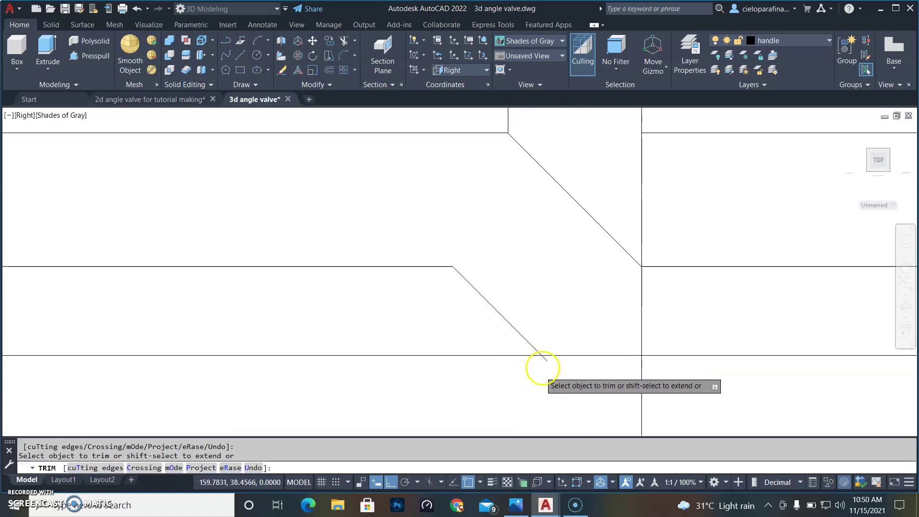
{"action": "scroll", "coordinate": [545, 363], "scroll_direction": "up", "scroll_amount": 2}
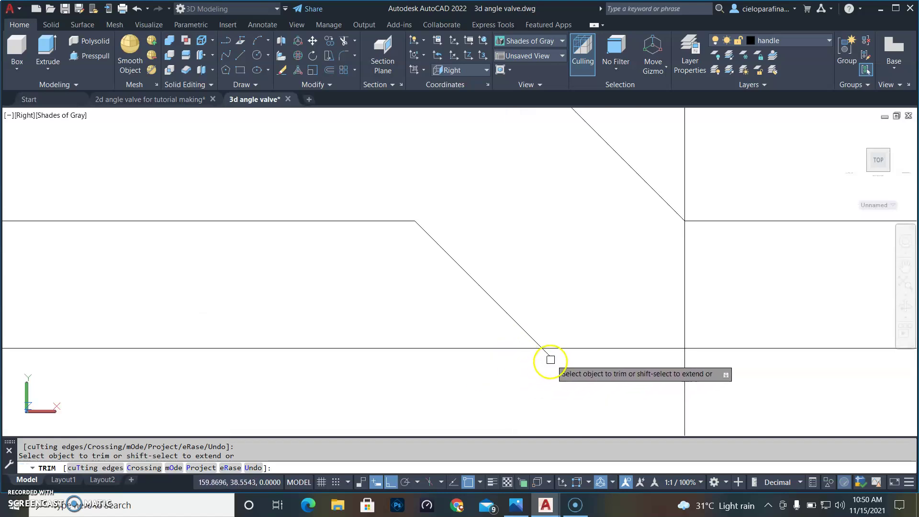
{"action": "left_click", "coordinate": [522, 352]}
{"action": "key", "text": "Return"}
{"action": "scroll", "coordinate": [517, 349], "scroll_direction": "down", "scroll_amount": 8}
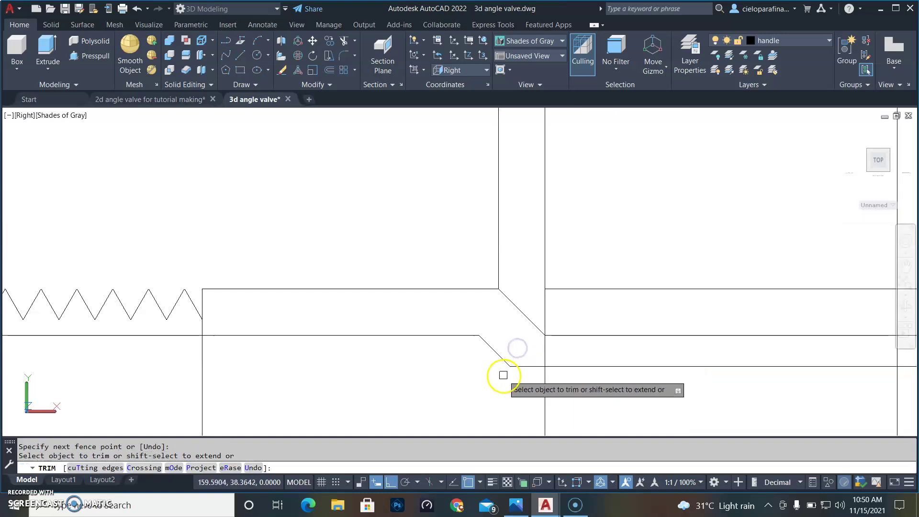
Trim away the vertical line at the end of the threads, both above and below the bore line
{"action": "middle_click_drag", "start_coordinate": [398, 379], "coordinate": [554, 334]}
{"action": "scroll", "coordinate": [523, 303], "scroll_direction": "up", "scroll_amount": 4}
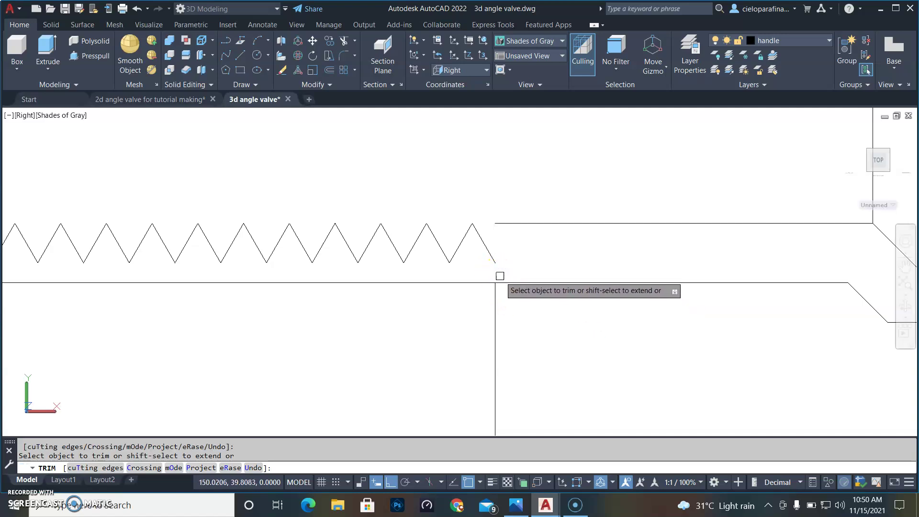
{"action": "left_click", "coordinate": [494, 330]}
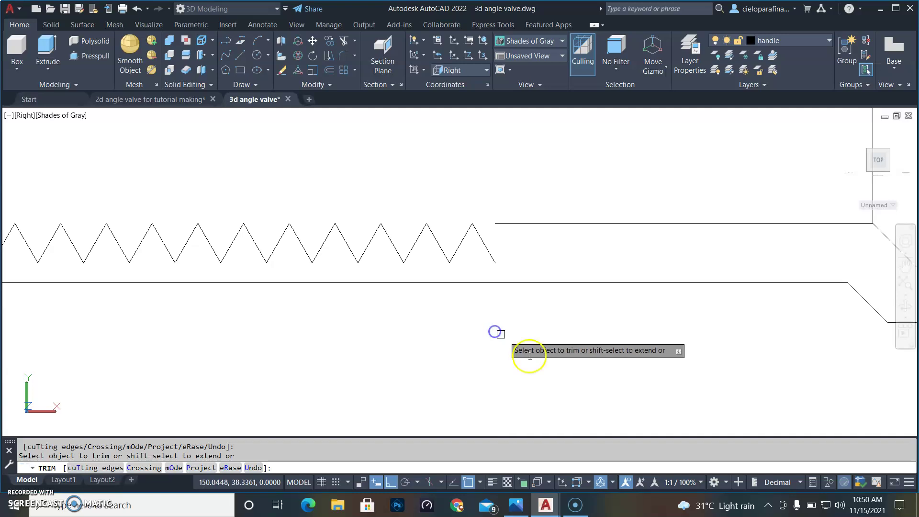
{"action": "key", "text": "Return"}
Draw a vertical line from the last thread root up to the start of the outer body line
{"action": "type", "text": "L"}
{"action": "key", "text": "Return"}
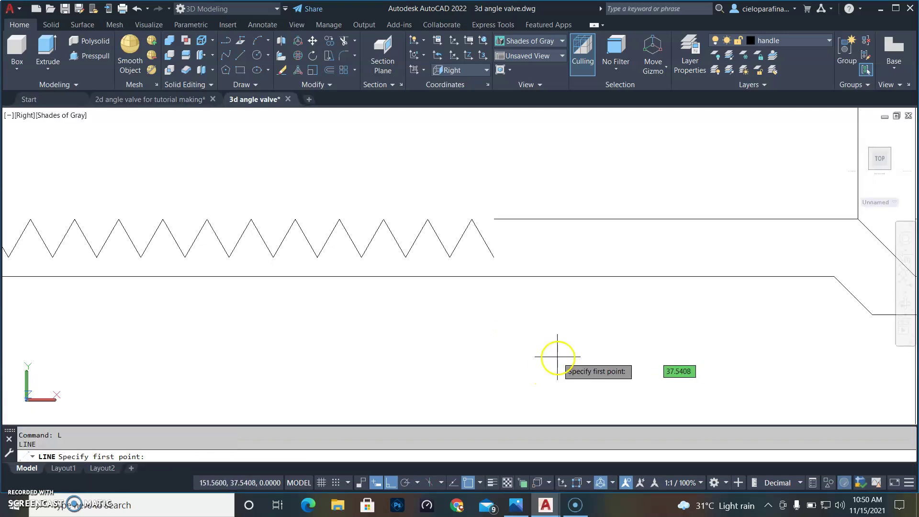
{"action": "left_click", "coordinate": [493, 256]}
{"action": "left_click", "coordinate": [494, 219]}
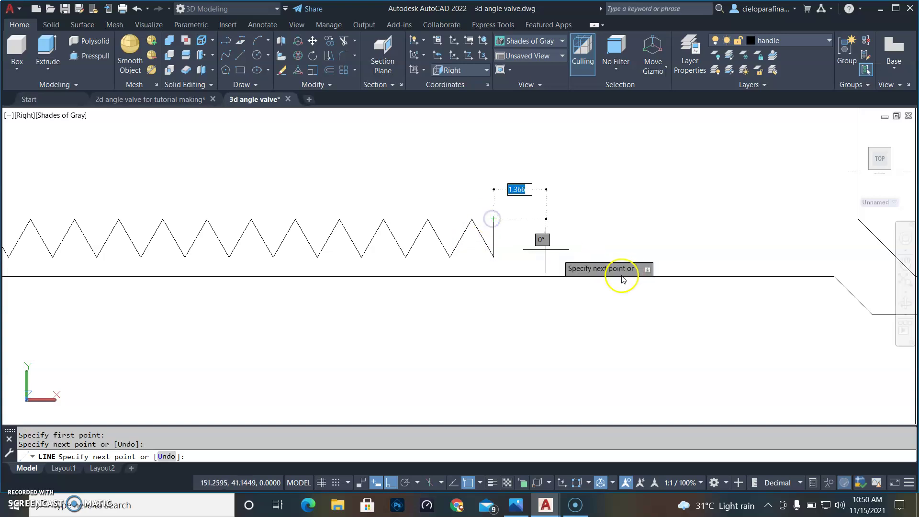
{"action": "key", "text": "Return"}
Erase the vertical construction line above the upper corner of the outer chamfer
{"action": "scroll", "coordinate": [610, 325], "scroll_direction": "down", "scroll_amount": 3}
{"action": "type", "text": "p"}
{"action": "key", "text": "Return"}
{"action": "left_click_drag", "start_coordinate": [614, 322], "coordinate": [436, 320]}
{"action": "key", "text": "Escape"}
{"action": "left_click", "coordinate": [525, 210]}
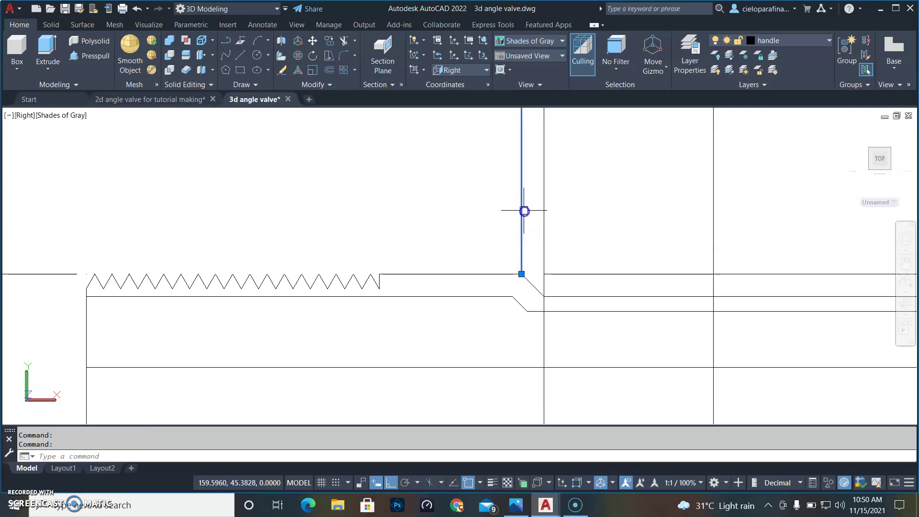
{"action": "type", "text": "e"}
{"action": "key", "text": "Return"}
Draw a vertical line from the foot of the inner chamfer down to the next horizontal line below
{"action": "scroll", "coordinate": [577, 352], "scroll_direction": "down", "scroll_amount": 3}
{"action": "middle_click_drag", "start_coordinate": [581, 349], "coordinate": [538, 222]}
{"action": "scroll", "coordinate": [524, 213], "scroll_direction": "up", "scroll_amount": 2}
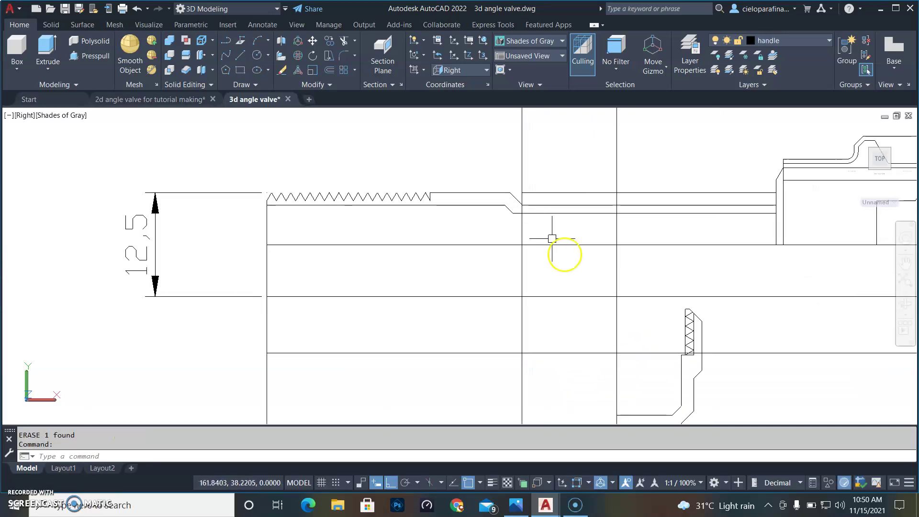
{"action": "type", "text": "l"}
{"action": "key", "text": "Return"}
{"action": "scroll", "coordinate": [502, 221], "scroll_direction": "up", "scroll_amount": 2}
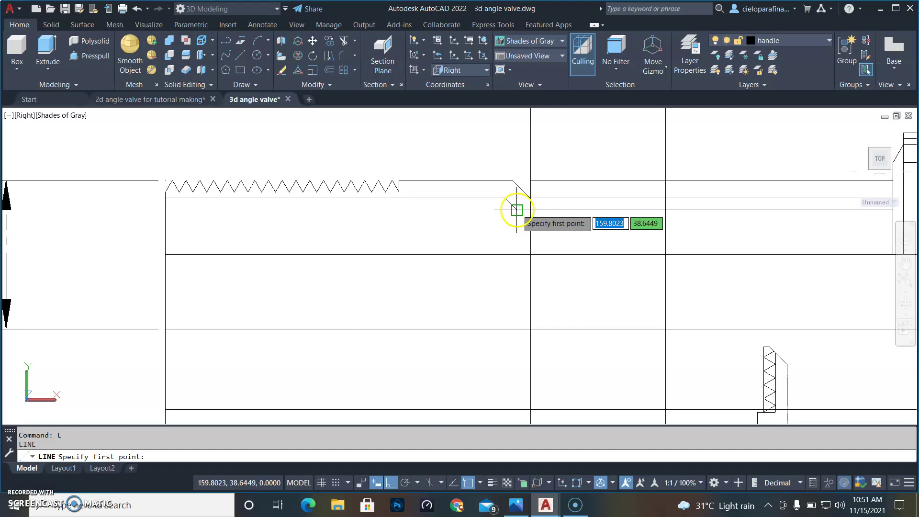
{"action": "left_click", "coordinate": [516, 209]}
{"action": "left_click", "coordinate": [516, 255]}
{"action": "right_click", "coordinate": [564, 269]}
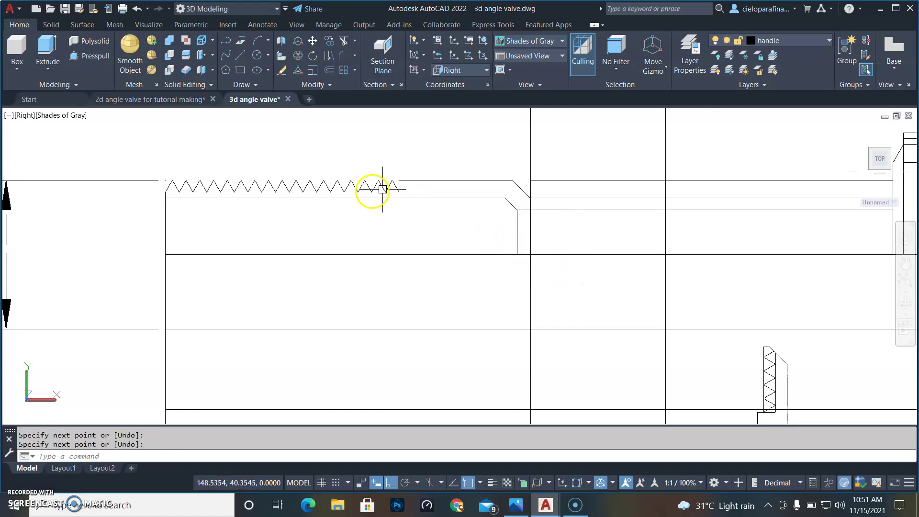
Switch to the 2D angle valve drawing and erase the four existing dimensions around the body's chamfers
{"action": "left_click", "coordinate": [119, 100]}
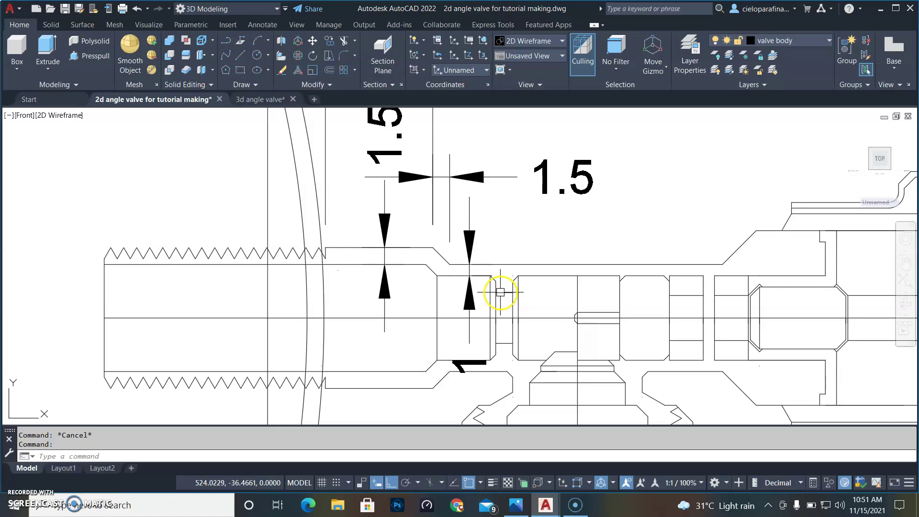
{"action": "scroll", "coordinate": [498, 292], "scroll_direction": "up", "scroll_amount": 2}
{"action": "scroll", "coordinate": [471, 310], "scroll_direction": "down", "scroll_amount": 2}
{"action": "scroll", "coordinate": [472, 310], "scroll_direction": "down", "scroll_amount": 2}
{"action": "left_click", "coordinate": [559, 300]}
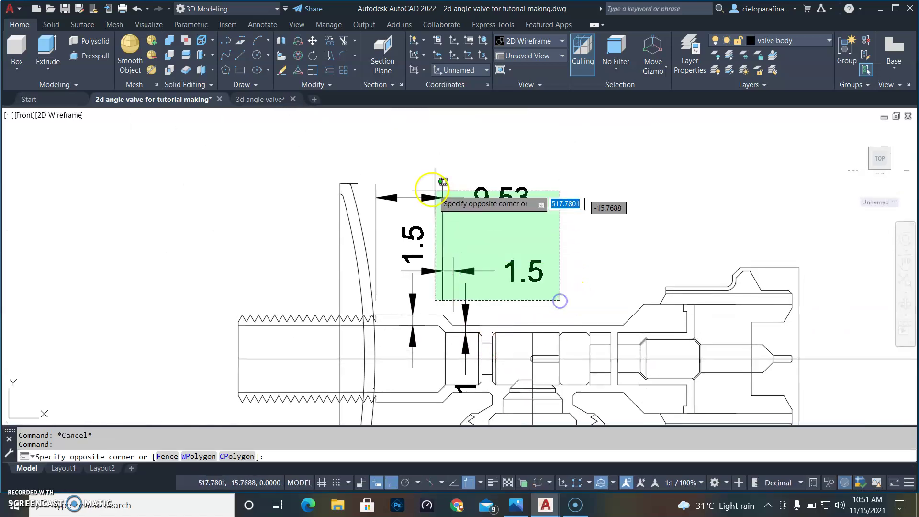
{"action": "left_click", "coordinate": [386, 173]}
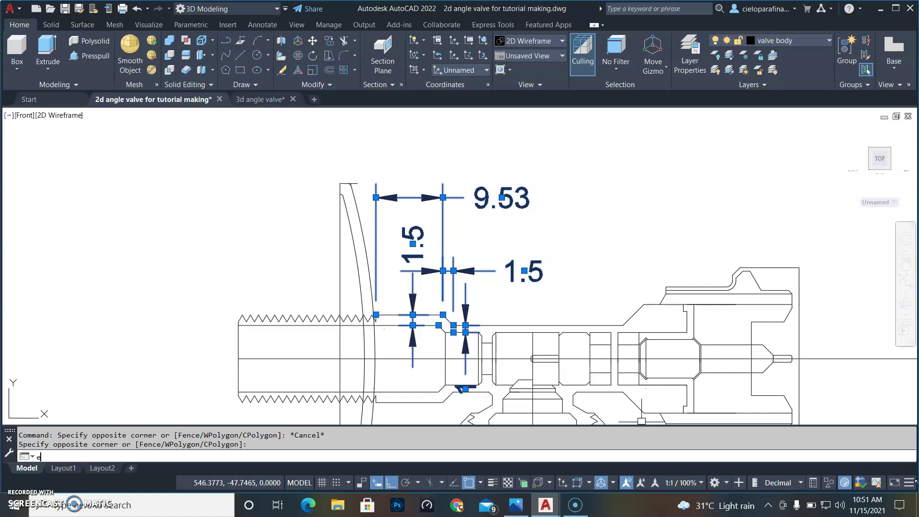
{"action": "type", "text": "e"}
{"action": "key", "text": "Return"}
Add a linear dimension above the body for the bore length from the inner chamfer's foot to the start of the next small chamfer
{"action": "scroll", "coordinate": [779, 390], "scroll_direction": "up", "scroll_amount": 3}
{"action": "scroll", "coordinate": [281, 323], "scroll_direction": "up", "scroll_amount": 3}
{"action": "middle_click_drag", "start_coordinate": [281, 324], "coordinate": [564, 339]}
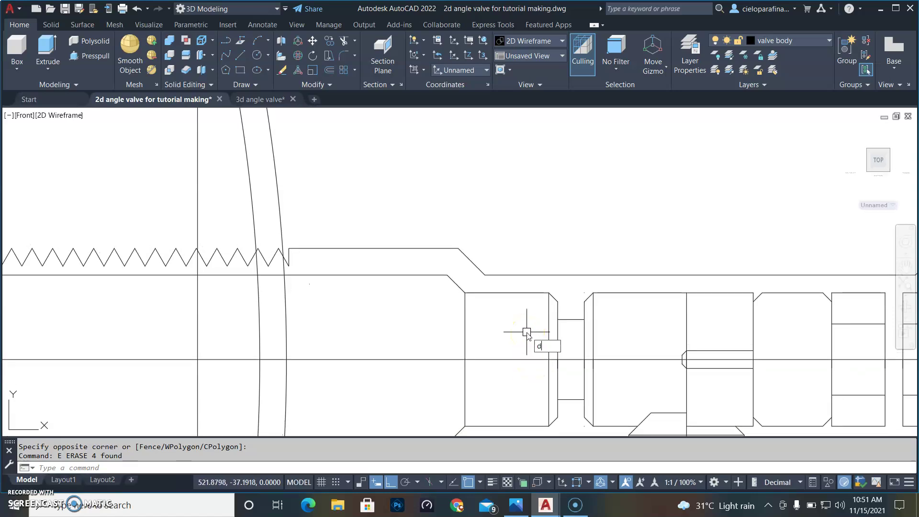
{"action": "key", "text": "Return"}
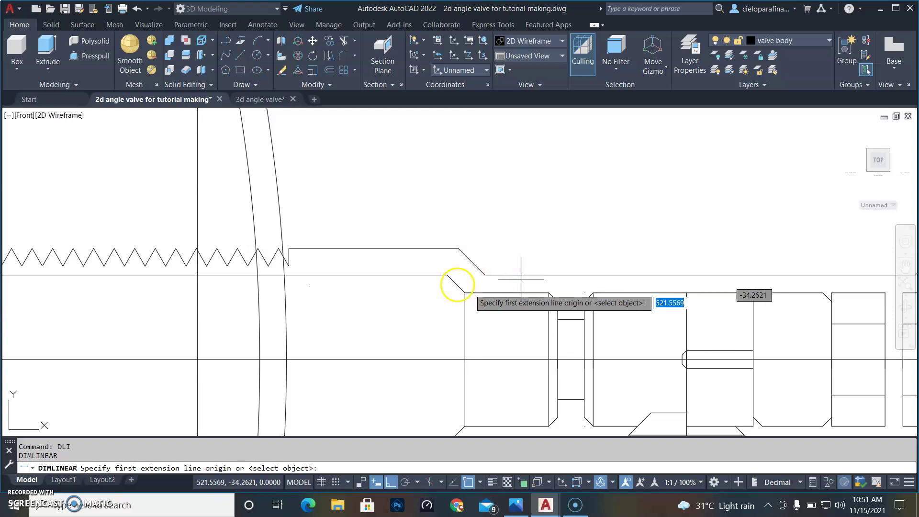
{"action": "left_click", "coordinate": [463, 292]}
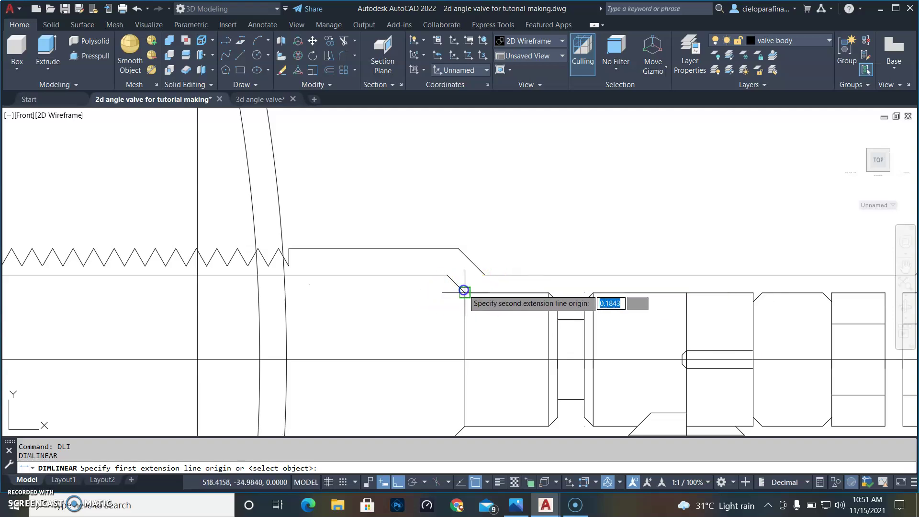
{"action": "left_click", "coordinate": [549, 293]}
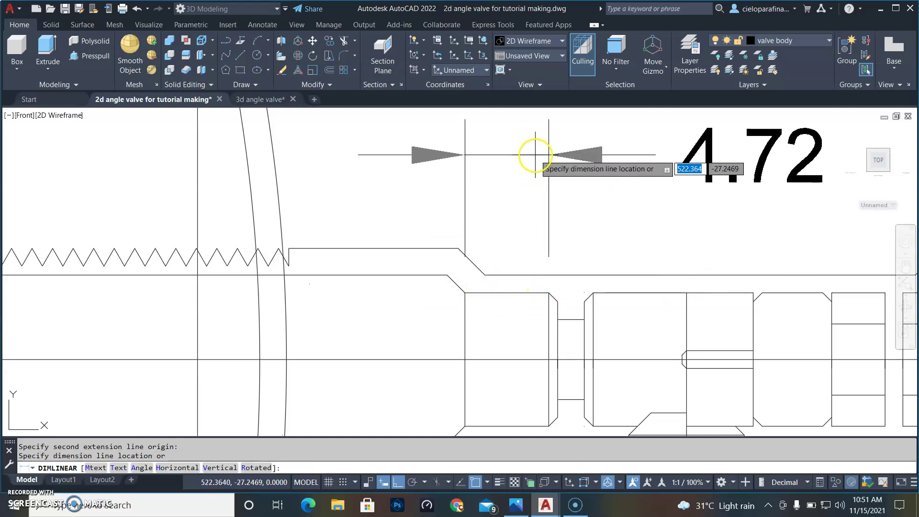
{"action": "left_click", "coordinate": [535, 154]}
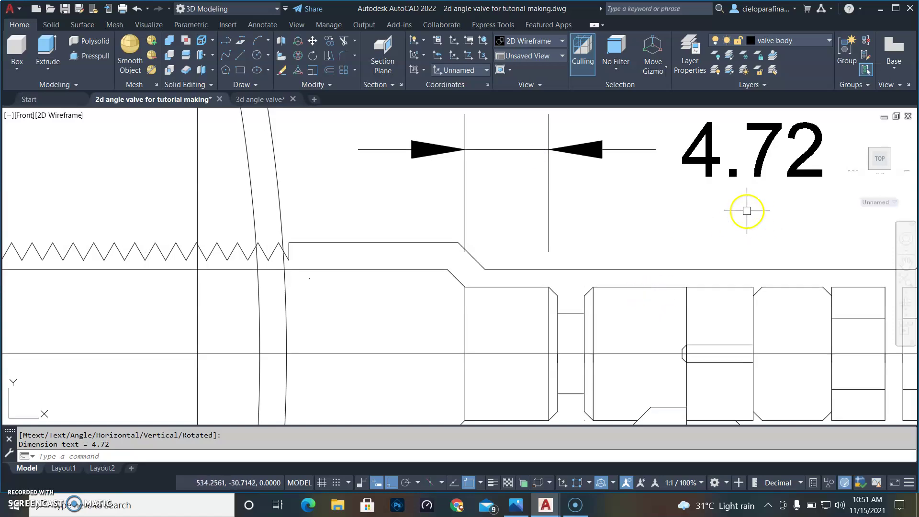
Add a linear dimension for the horizontal width of the small chamfer, placed just below the bore length dimension
{"action": "key", "text": "Return"}
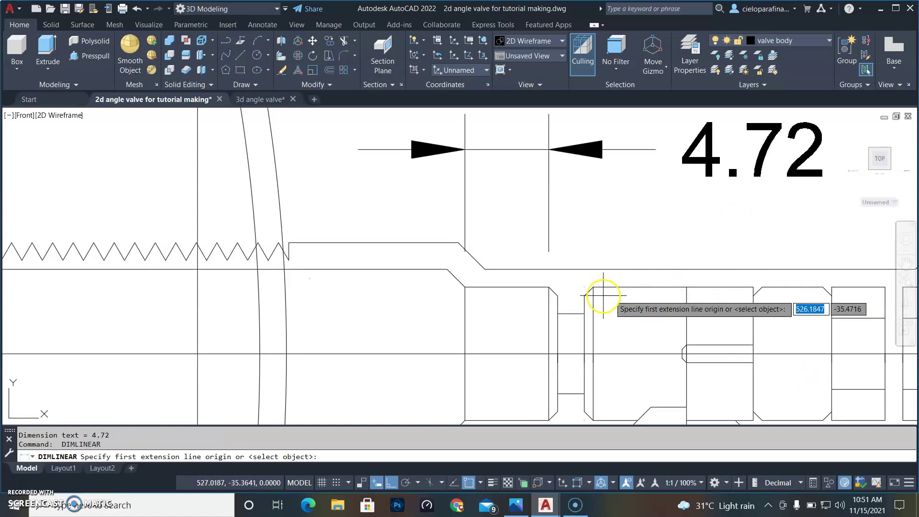
{"action": "left_click", "coordinate": [549, 287]}
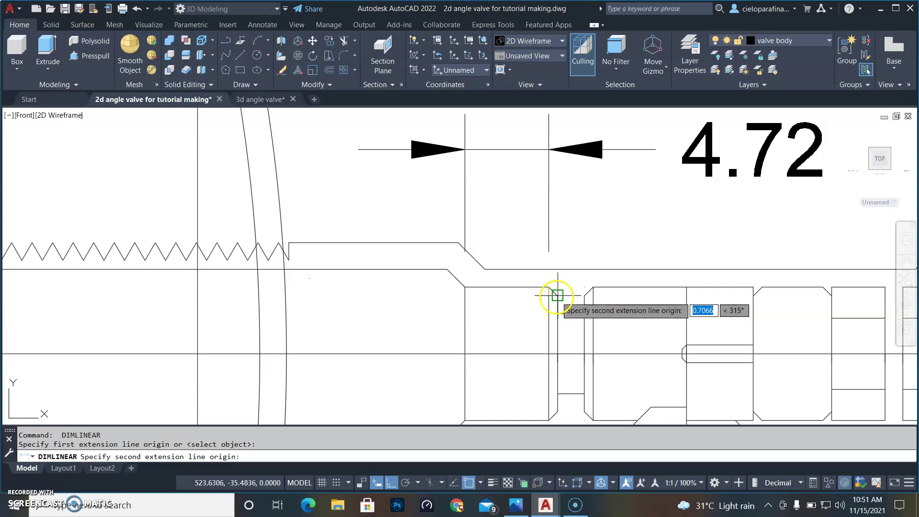
{"action": "left_click", "coordinate": [557, 295]}
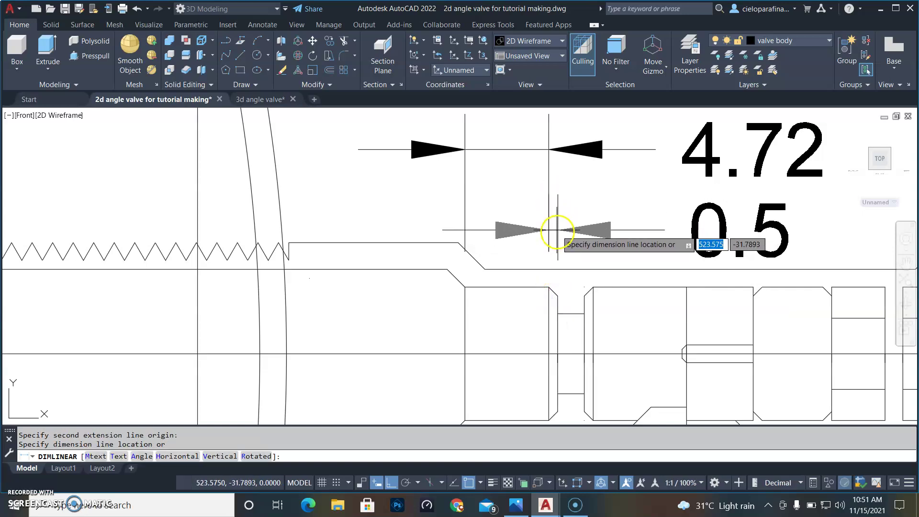
{"action": "left_click", "coordinate": [557, 232]}
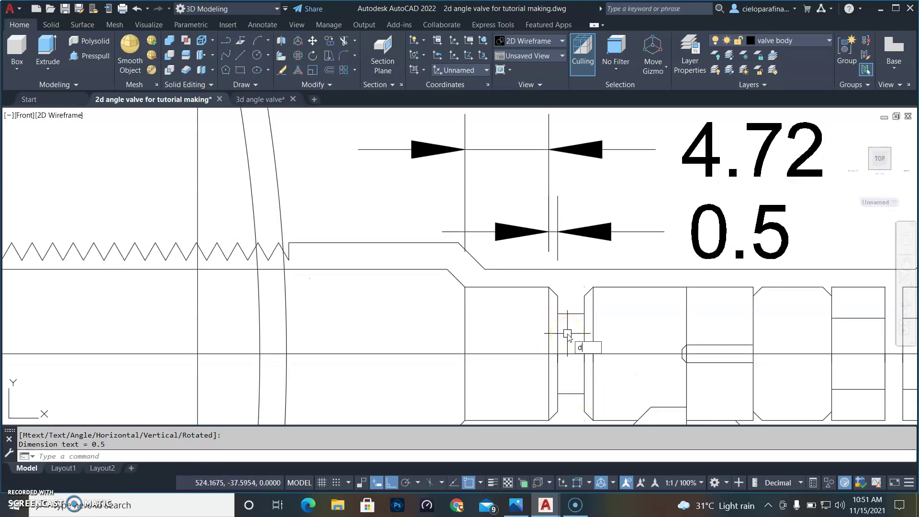
Check the angle between the small chamfer and its adjoining vertical line with an angular dimension, without placing it
{"action": "type", "text": "n"}
{"action": "key", "text": "Return"}
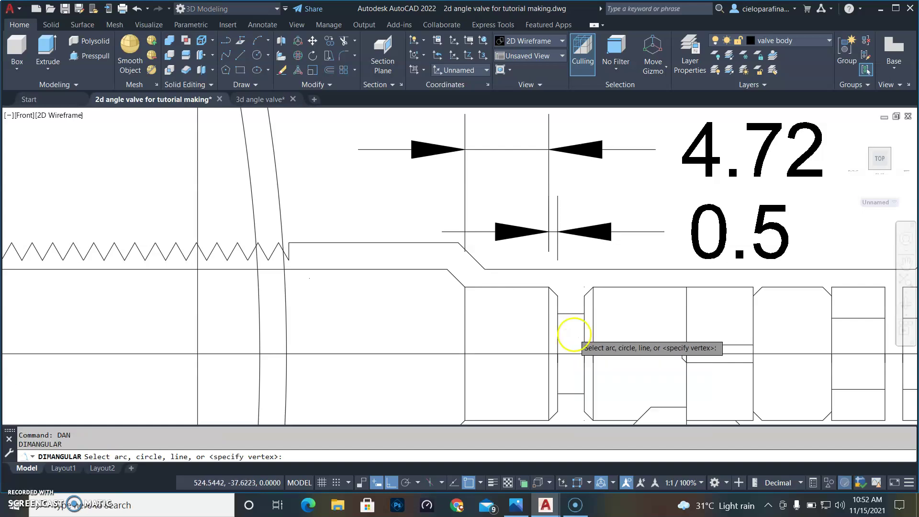
{"action": "scroll", "coordinate": [568, 330], "scroll_direction": "up", "scroll_amount": 4}
{"action": "left_click", "coordinate": [512, 224]}
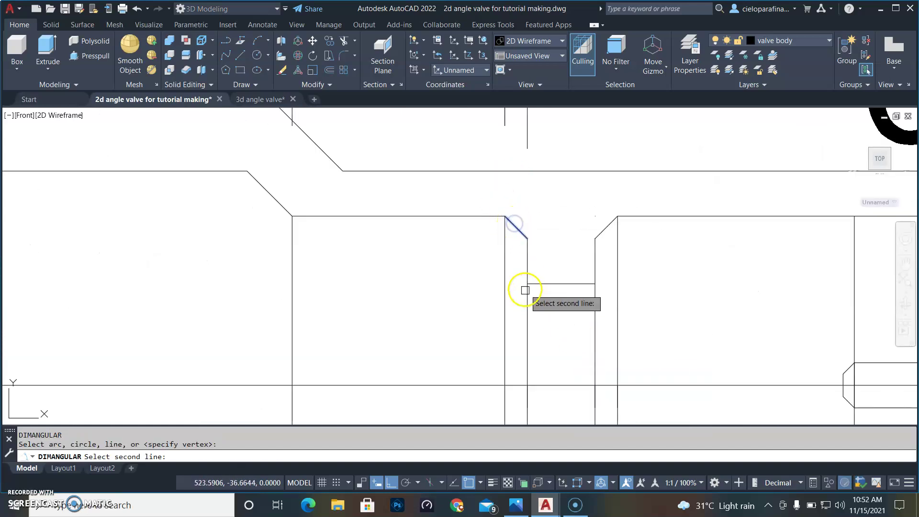
{"action": "left_click", "coordinate": [503, 275]}
{"action": "scroll", "coordinate": [502, 272], "scroll_direction": "down", "scroll_amount": 3}
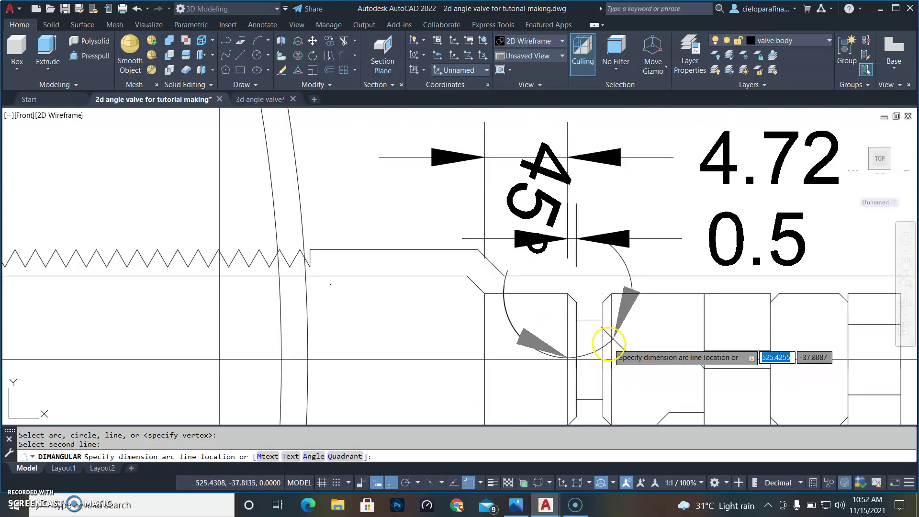
{"action": "scroll", "coordinate": [608, 344], "scroll_direction": "down", "scroll_amount": 3}
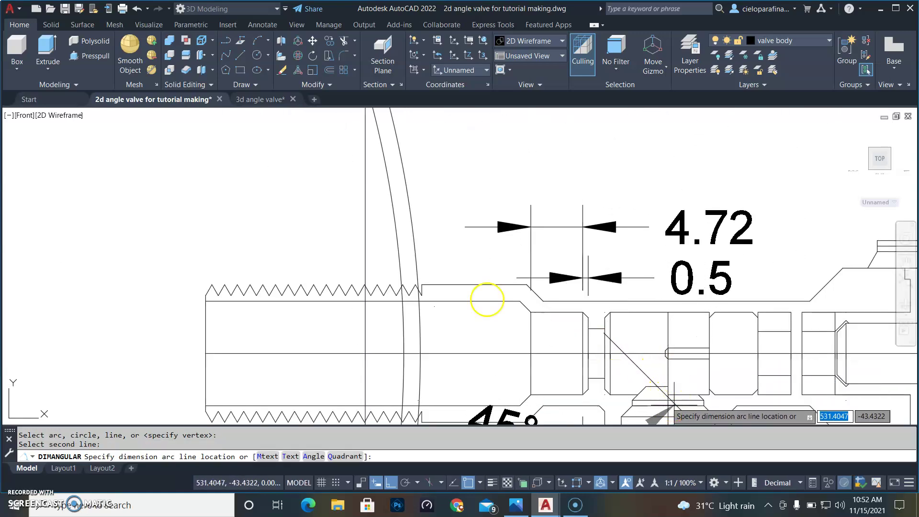
{"action": "middle_click_drag", "start_coordinate": [596, 379], "coordinate": [521, 281]}
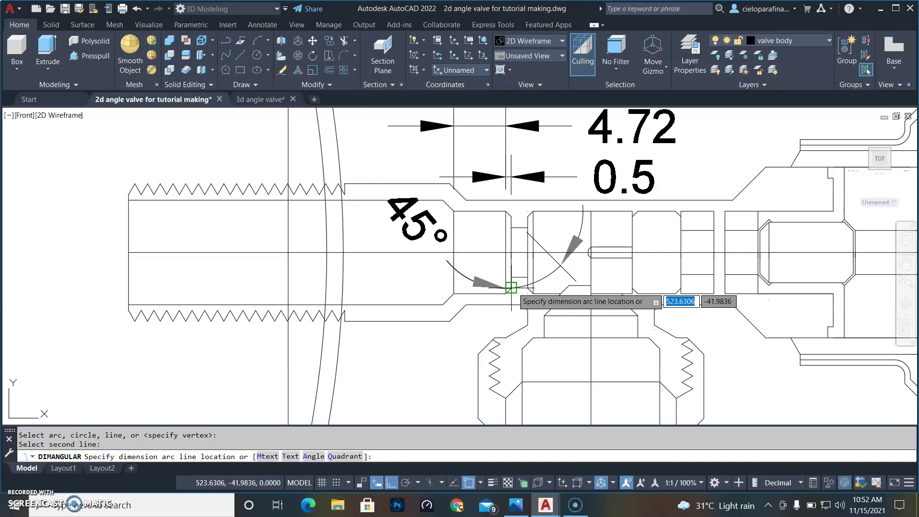
{"action": "key", "text": "Escape"}
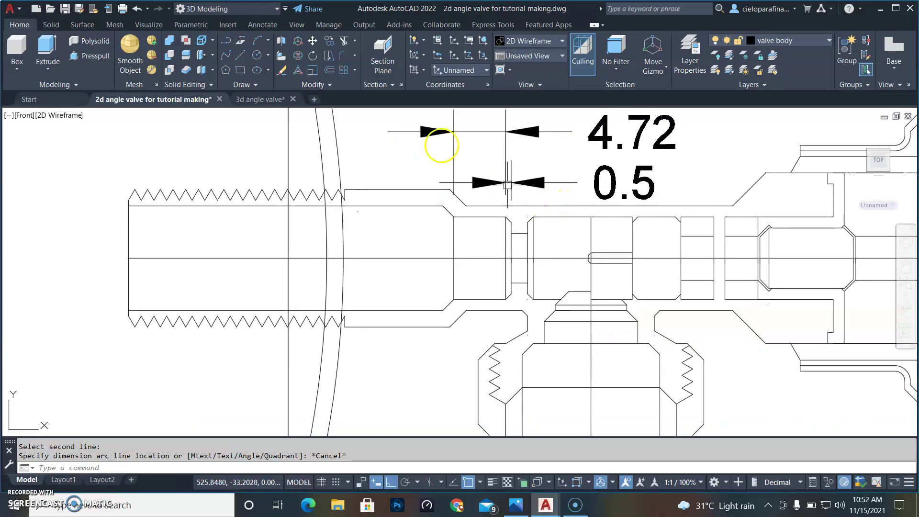
Return to the 3D angle valve drawing and offset the vertical line below the inner chamfer by 4.72, away from the threads
{"action": "left_click", "coordinate": [261, 100]}
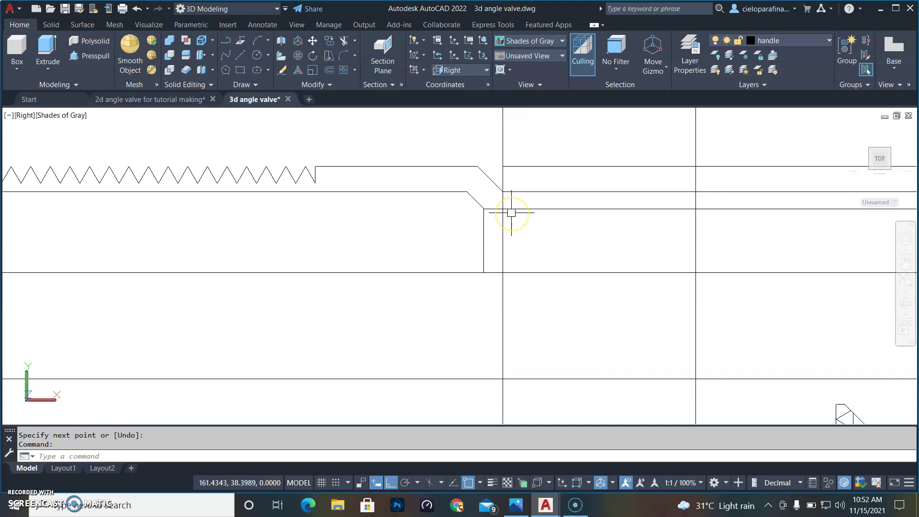
{"action": "key", "text": "Return"}
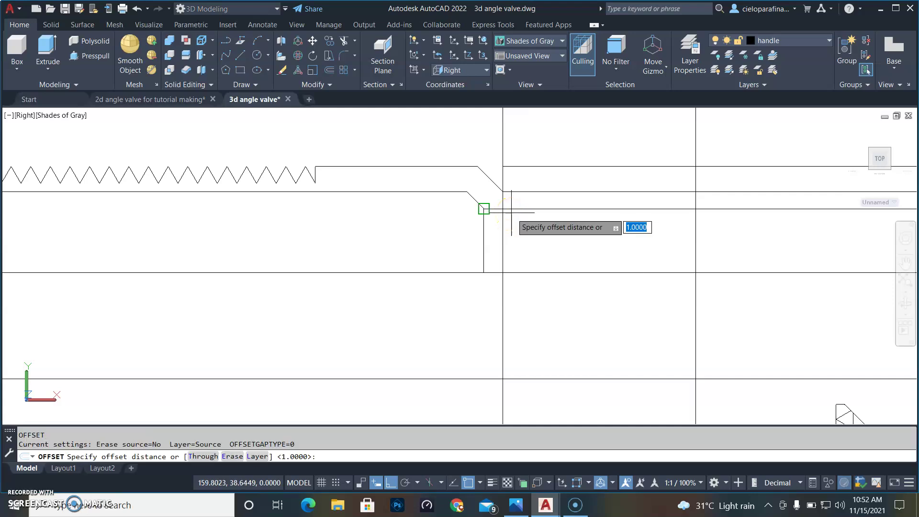
{"action": "key", "text": "Return"}
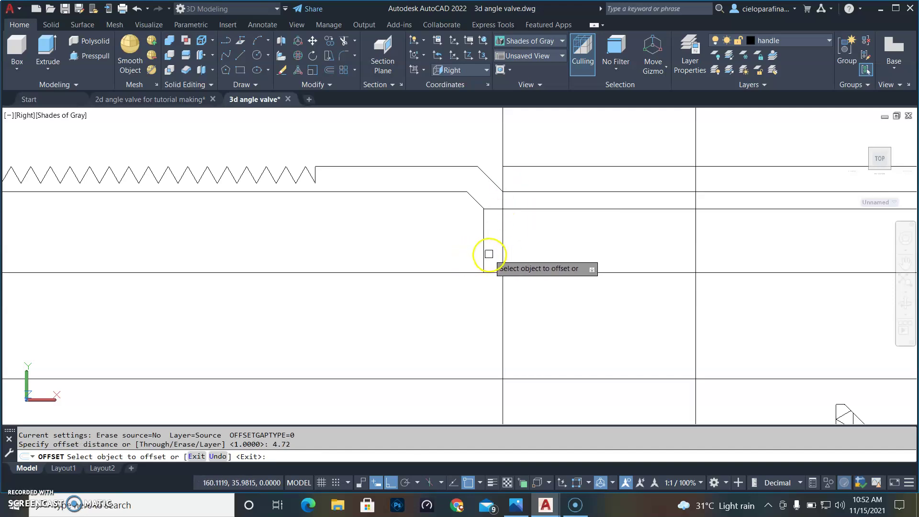
{"action": "left_click", "coordinate": [484, 253]}
{"action": "left_click", "coordinate": [638, 237]}
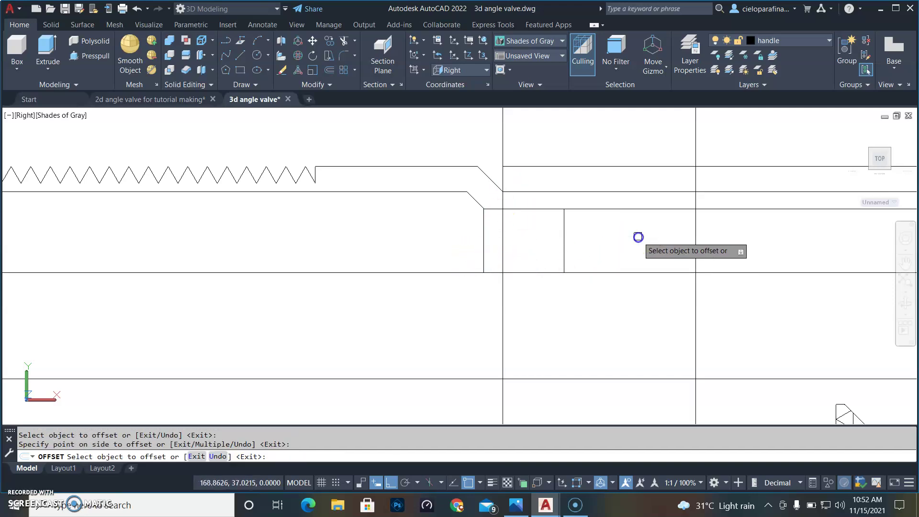
{"action": "key", "text": "Return"}
Offset the new vertical line by 0.5 in the same direction, away from the threads
{"action": "key", "text": "Return"}
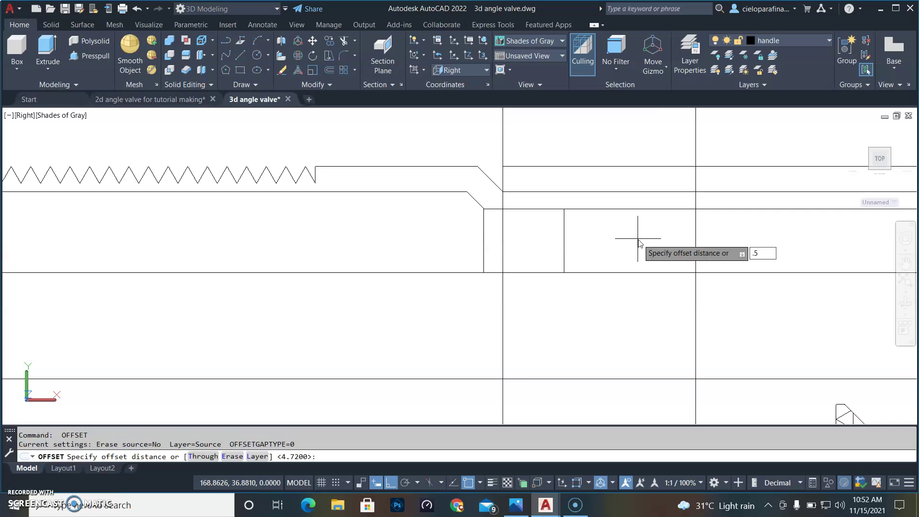
{"action": "key", "text": "Return"}
{"action": "left_click", "coordinate": [563, 249]}
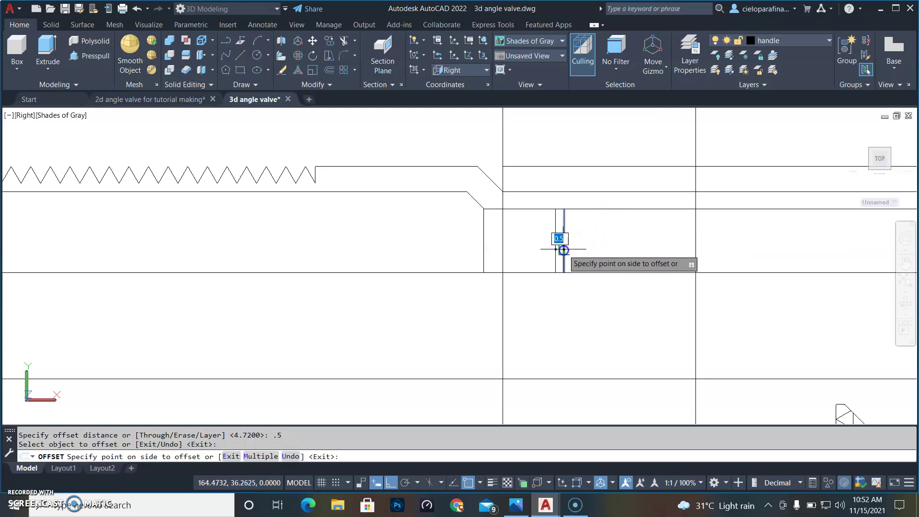
{"action": "left_click", "coordinate": [613, 251]}
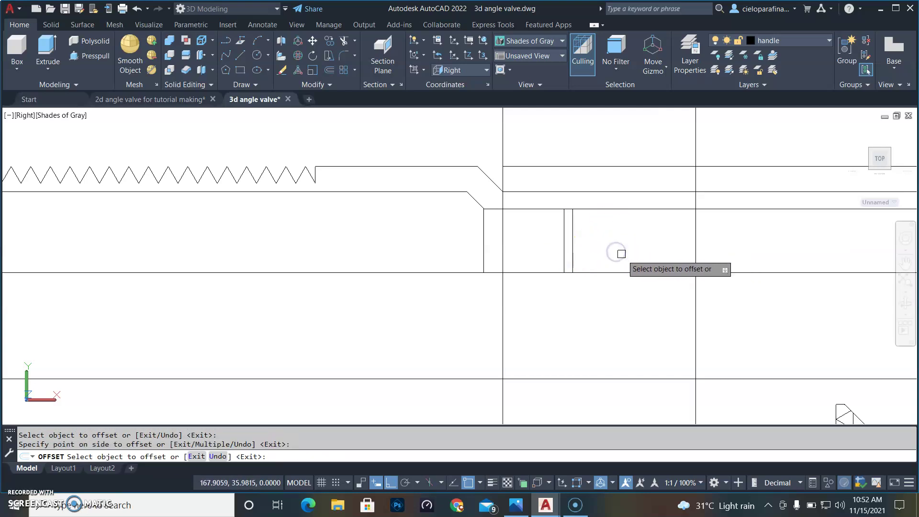
{"action": "key", "text": "Return"}
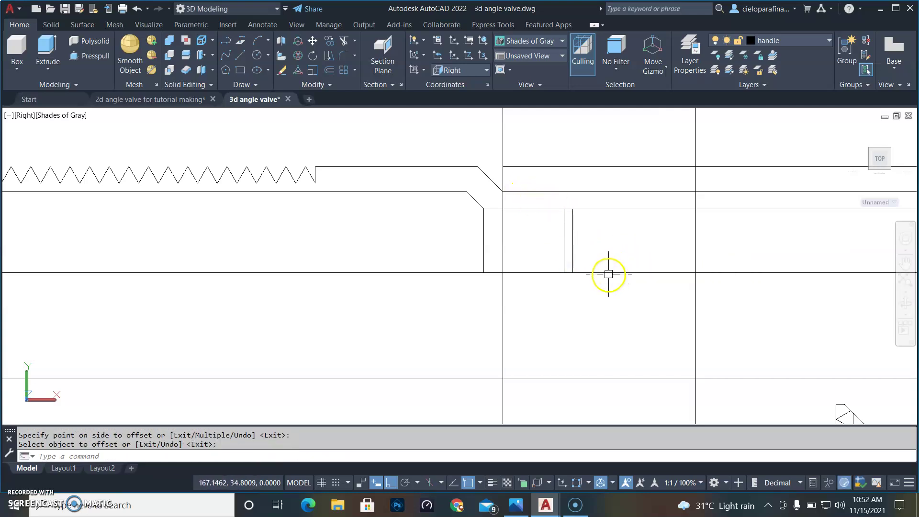
Copy the inner chamfer line from its upper end to the top of the first offset vertical line
{"action": "left_click", "coordinate": [475, 198]}
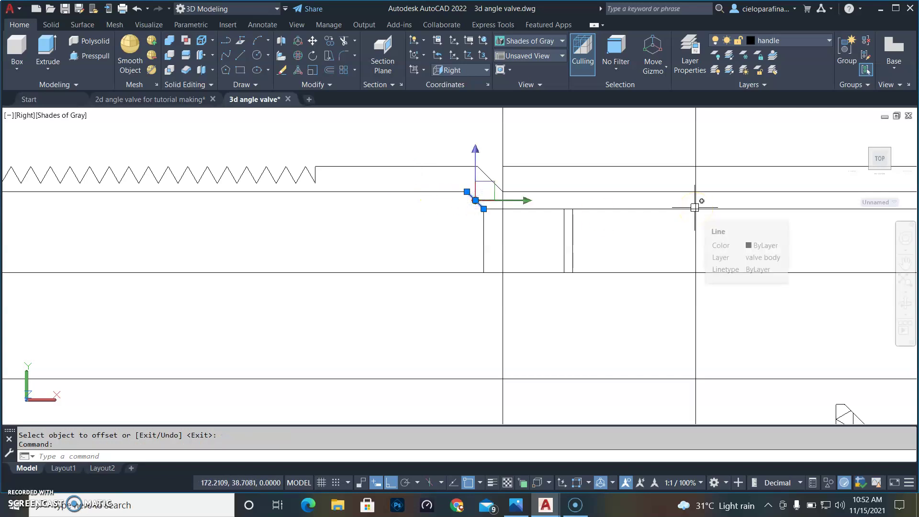
{"action": "type", "text": "c"}
{"action": "key", "text": "Return"}
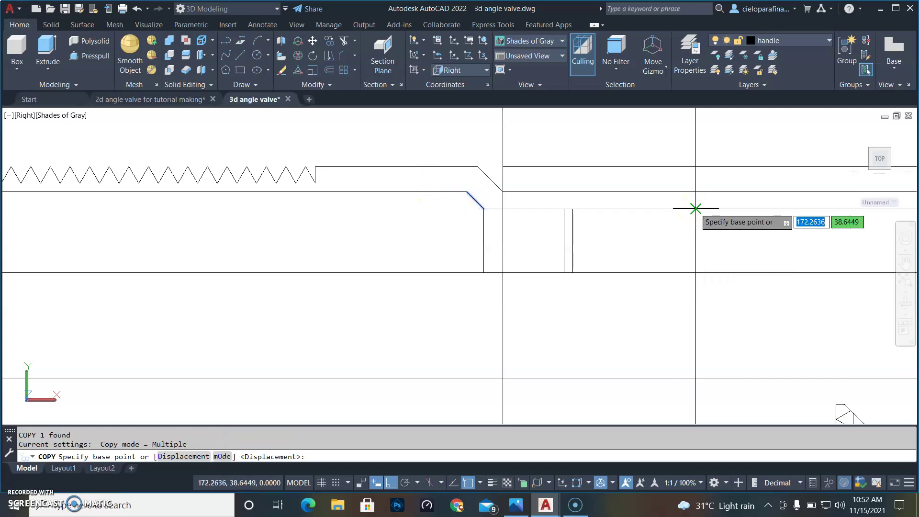
{"action": "scroll", "coordinate": [485, 191], "scroll_direction": "up", "scroll_amount": 2}
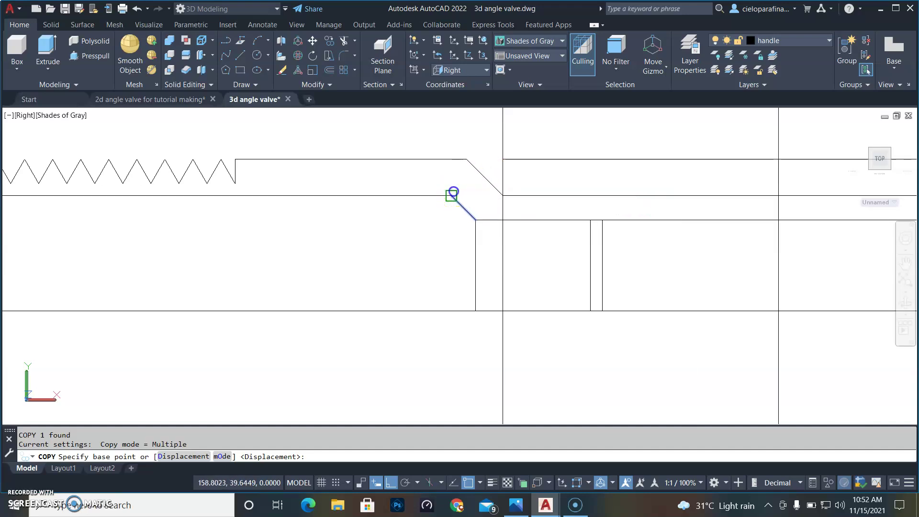
{"action": "left_click", "coordinate": [451, 195]}
{"action": "scroll", "coordinate": [594, 214], "scroll_direction": "up", "scroll_amount": 4}
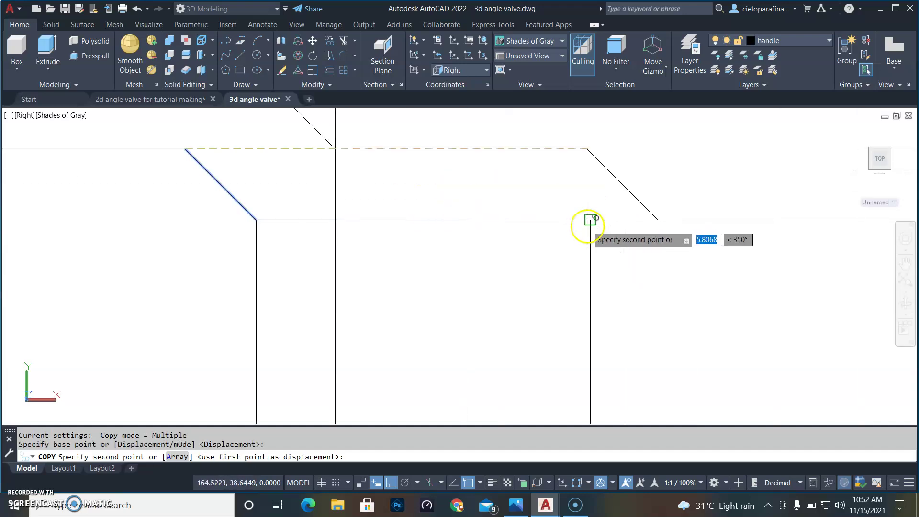
{"action": "left_click", "coordinate": [589, 220]}
{"action": "key", "text": "Escape"}
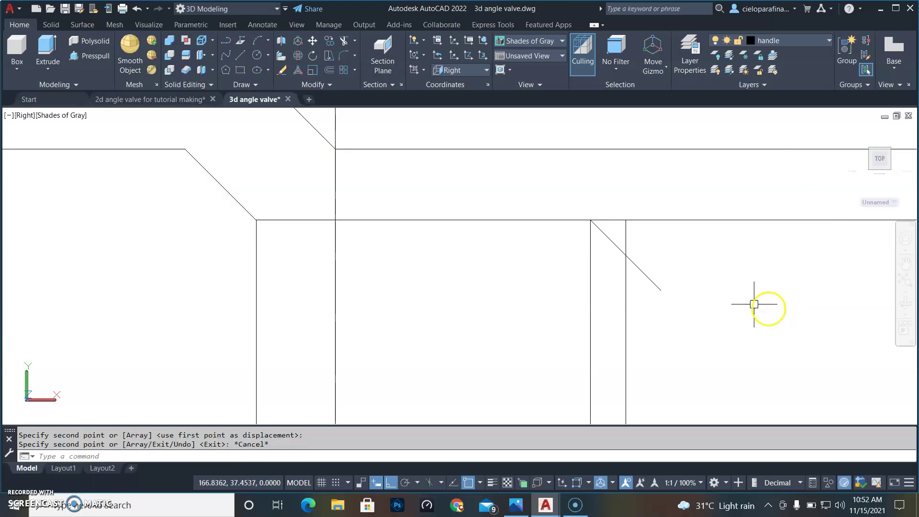
Trim the corner lines above the copied chamfer and its excess beyond the second offset vertical line
{"action": "scroll", "coordinate": [754, 304], "scroll_direction": "down", "scroll_amount": 4}
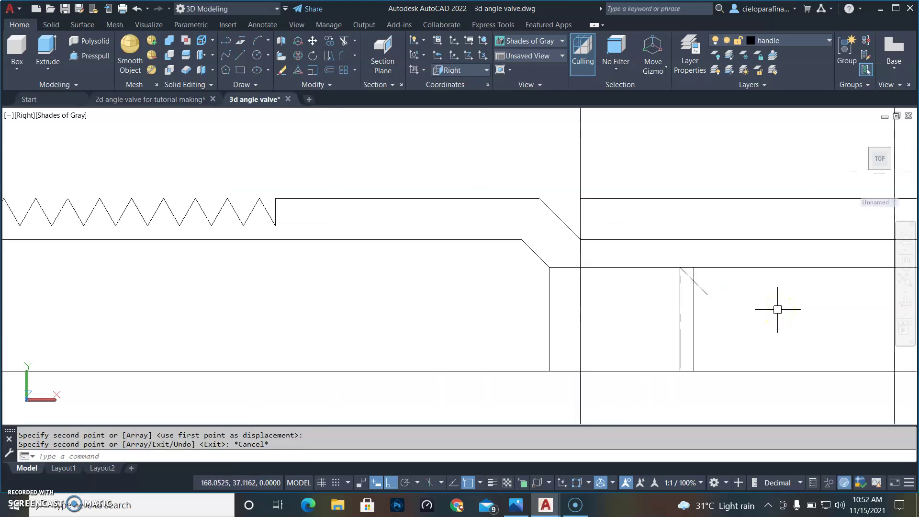
{"action": "key", "text": "Return"}
{"action": "scroll", "coordinate": [734, 229], "scroll_direction": "up", "scroll_amount": 5}
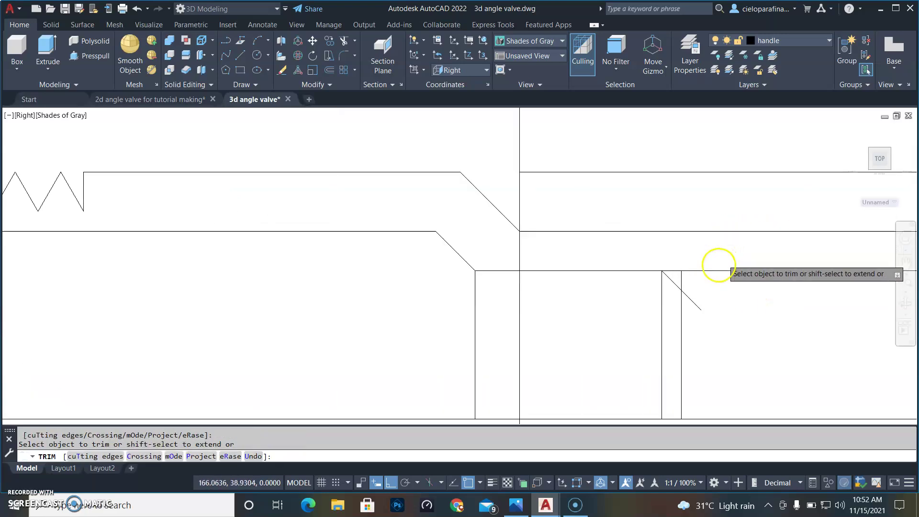
{"action": "left_click", "coordinate": [624, 283]}
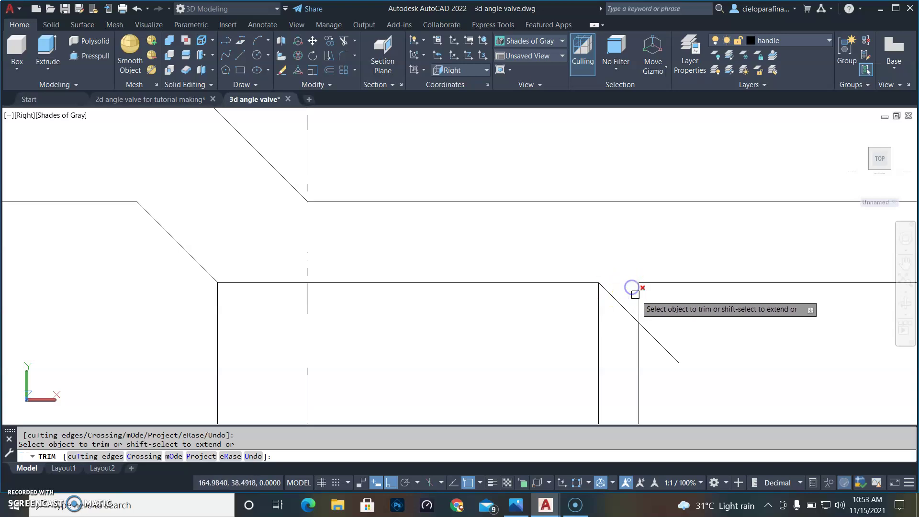
{"action": "left_click", "coordinate": [663, 343]}
{"action": "scroll", "coordinate": [715, 346], "scroll_direction": "down", "scroll_amount": 3}
{"action": "middle_click_drag", "start_coordinate": [728, 359], "coordinate": [583, 309]}
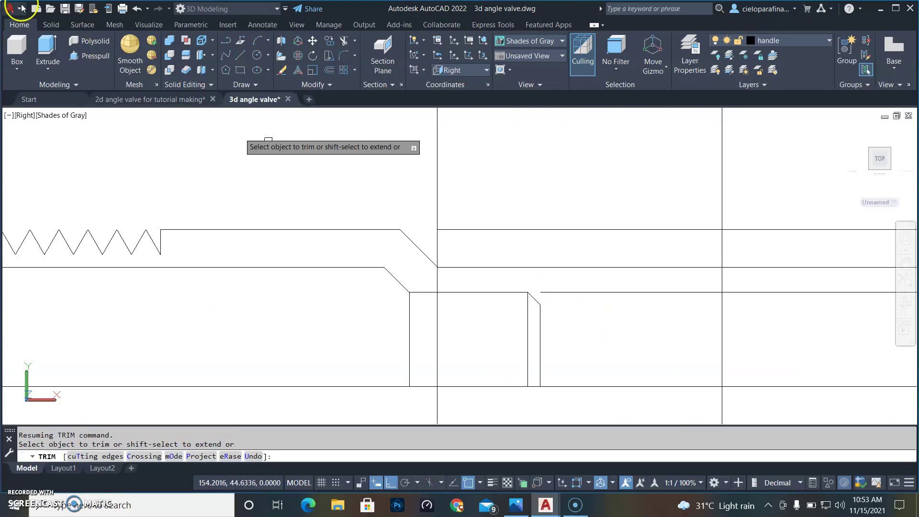
Switch to the 2D reference drawing and dimension the horizontal width of the narrow neck between the two facing inner chamfers
{"action": "left_click", "coordinate": [139, 100]}
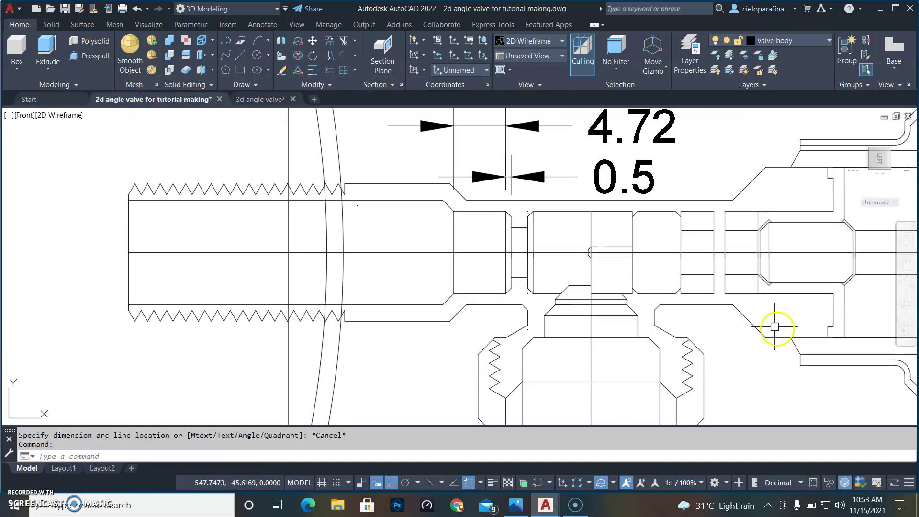
{"action": "scroll", "coordinate": [502, 281], "scroll_direction": "down", "scroll_amount": 1}
{"action": "scroll", "coordinate": [478, 261], "scroll_direction": "up", "scroll_amount": 2}
{"action": "scroll", "coordinate": [463, 277], "scroll_direction": "up", "scroll_amount": 2}
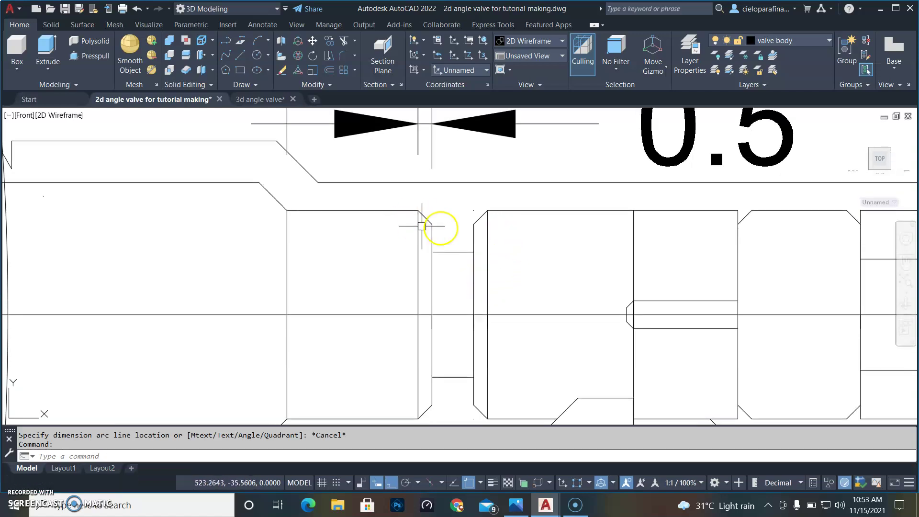
{"action": "mouse_move", "coordinate": [373, 277]}
{"action": "middle_mouse_down", "text": "shift"}
{"action": "mouse_move", "coordinate": [616, 364]}
{"action": "mouse_move", "coordinate": [712, 361]}
{"action": "middle_mouse_up", "text": "shift"}
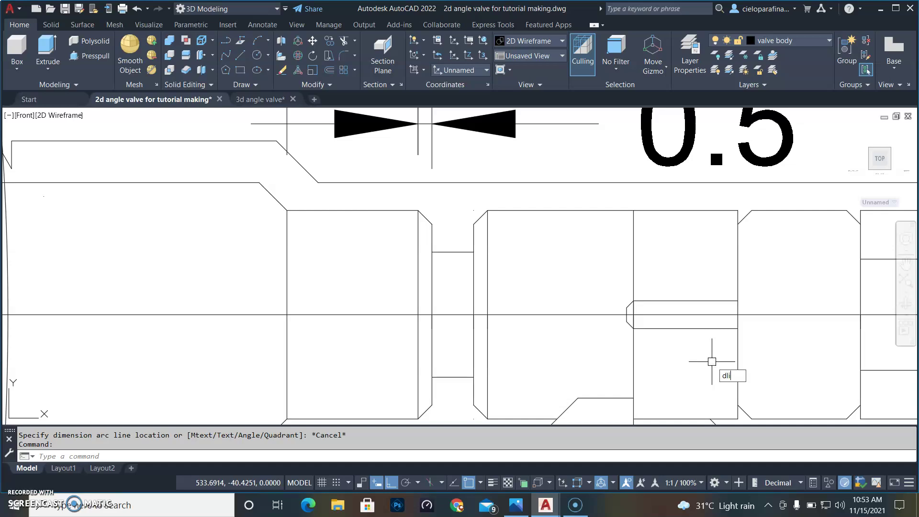
{"action": "key", "text": "Return"}
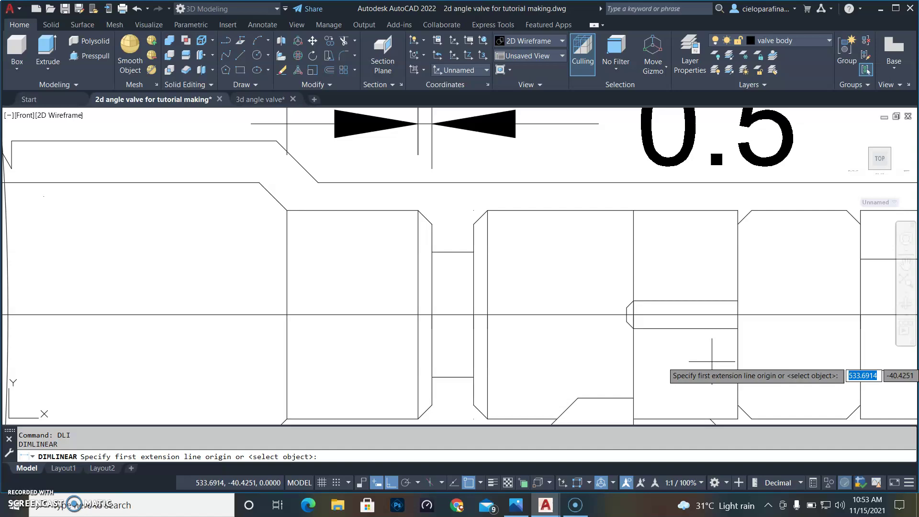
{"action": "left_click", "coordinate": [431, 314]}
{"action": "left_click", "coordinate": [474, 315]}
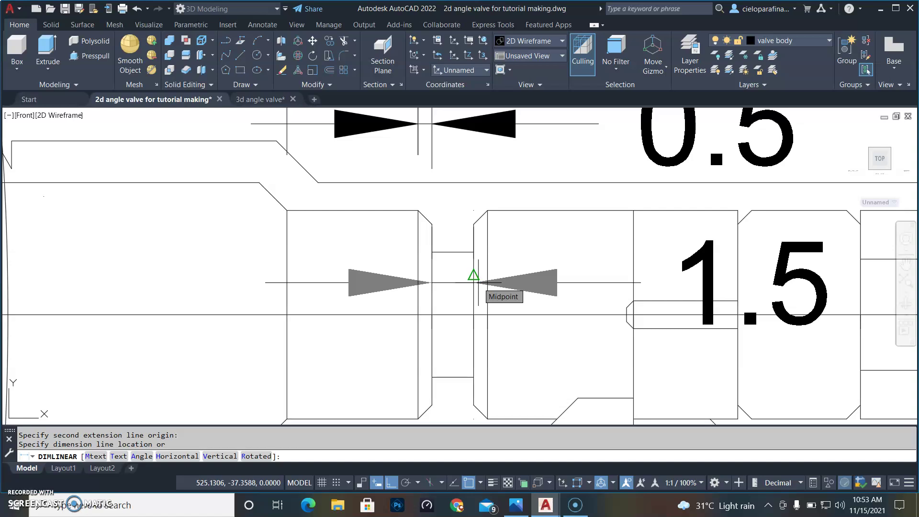
{"action": "left_click", "coordinate": [478, 282]}
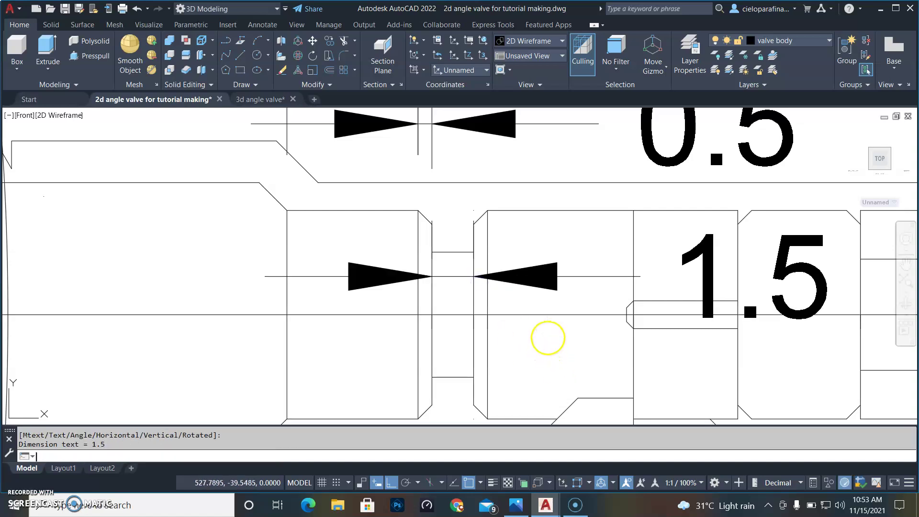
{"action": "key", "text": "Return"}
{"action": "key", "text": "Return"}
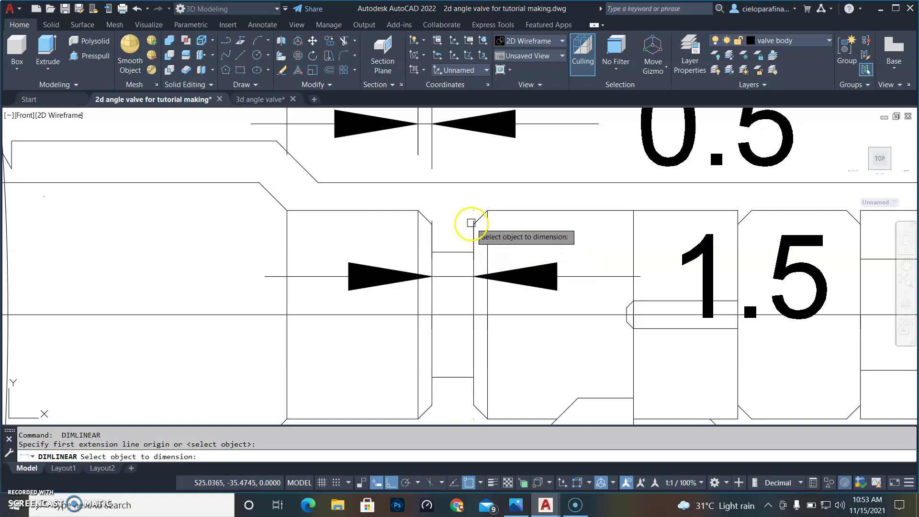
{"action": "left_click", "coordinate": [472, 220]}
{"action": "scroll", "coordinate": [480, 342], "scroll_direction": "up", "scroll_amount": 2}
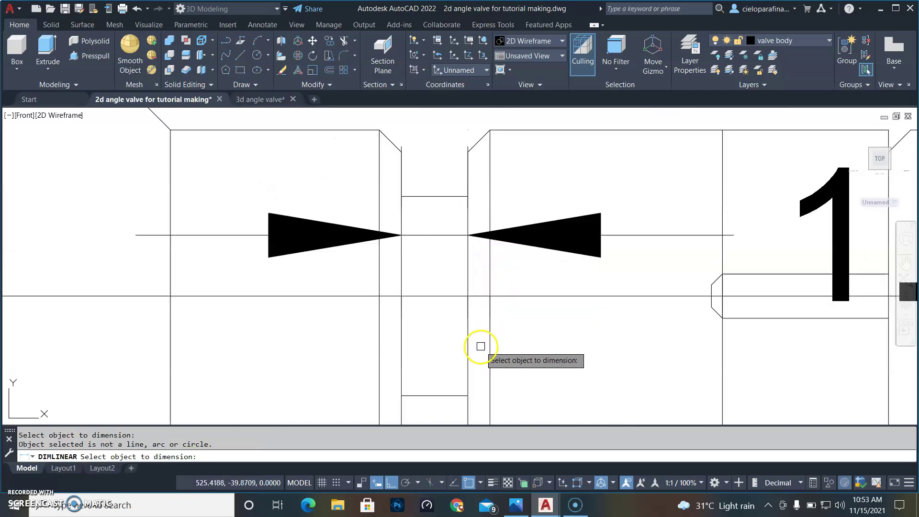
{"action": "scroll", "coordinate": [481, 345], "scroll_direction": "up", "scroll_amount": 2}
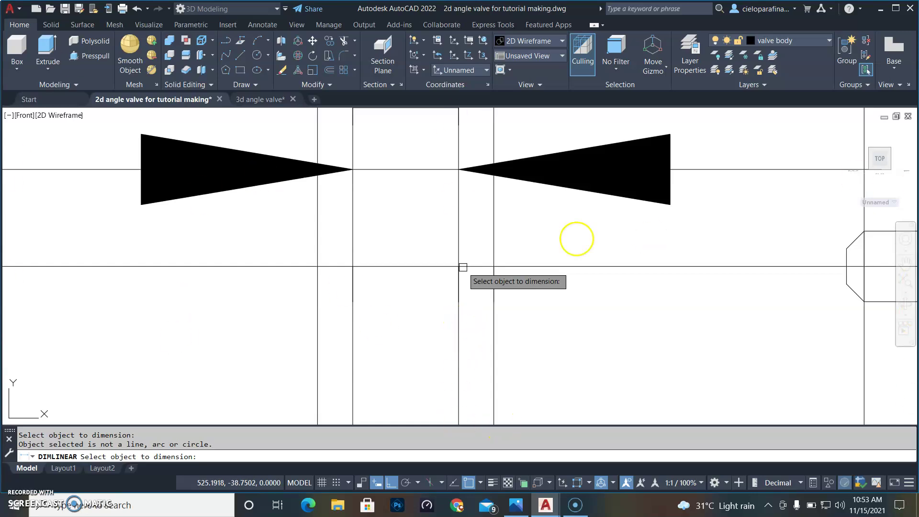
{"action": "key", "text": "Return"}
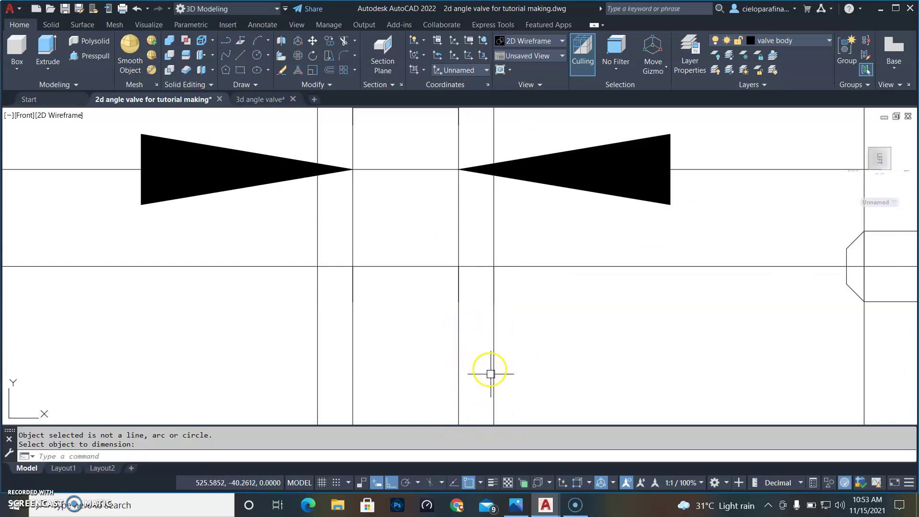
Measure the horizontal width of the chamfer on the far side of the neck without placing a dimension
{"action": "key", "text": "Return"}
{"action": "left_click", "coordinate": [458, 267]}
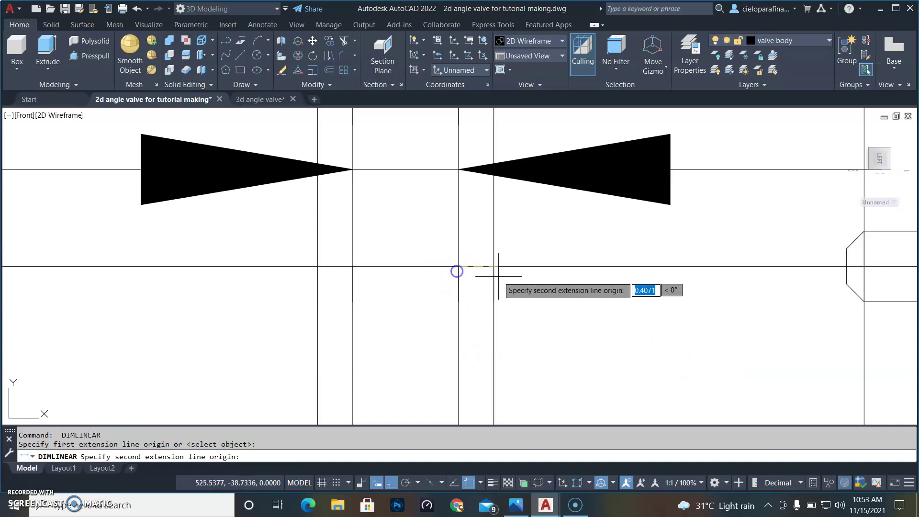
{"action": "left_click", "coordinate": [493, 266]}
{"action": "scroll", "coordinate": [544, 379], "scroll_direction": "down", "scroll_amount": 5}
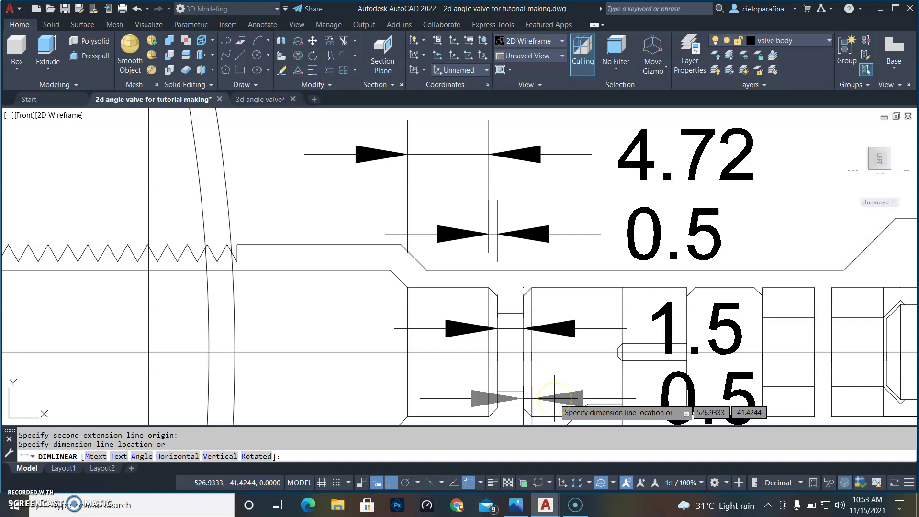
{"action": "key", "text": "Escape"}
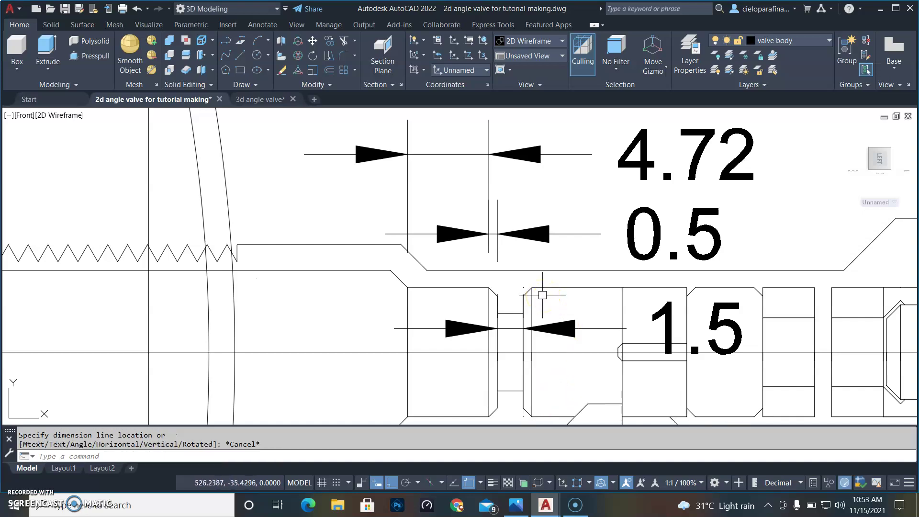
Add a linear dimension from the far chamfer's upper corner to the next vertical line along the upper edge
{"action": "type", "text": "dli"}
{"action": "key", "text": "Return"}
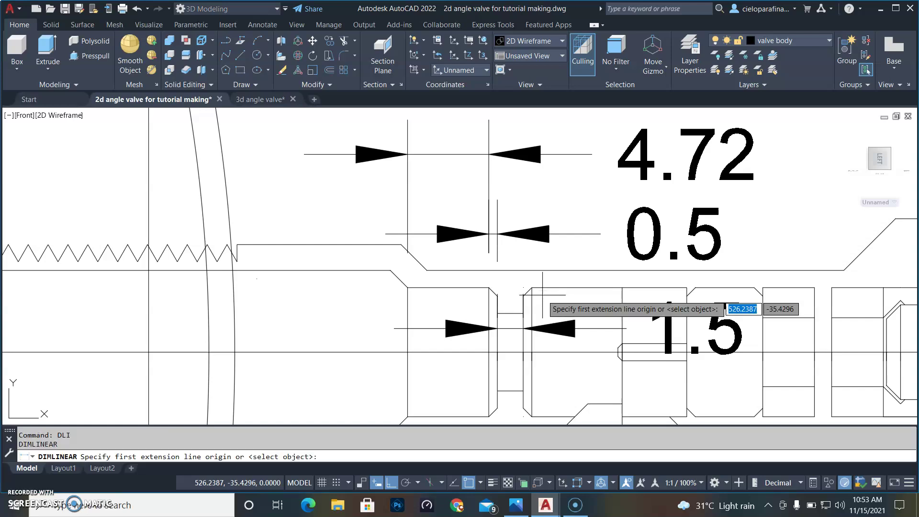
{"action": "left_click", "coordinate": [531, 287]}
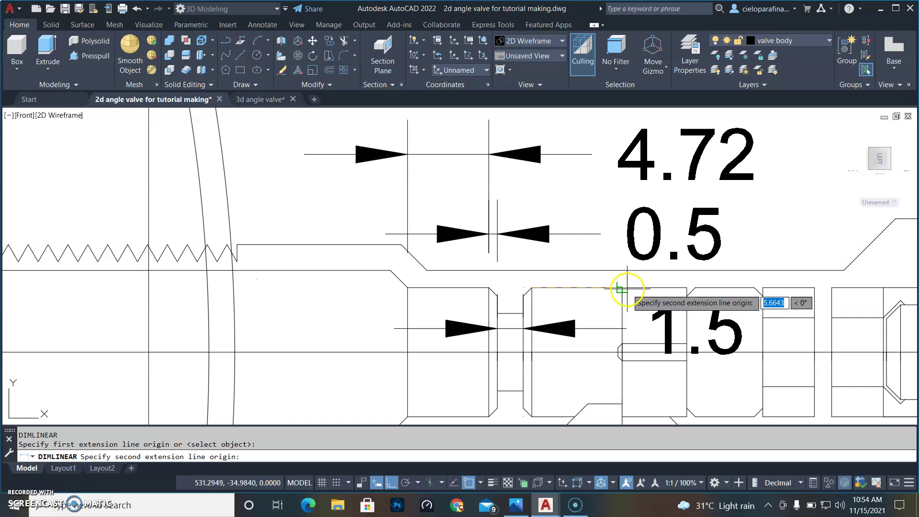
{"action": "left_click", "coordinate": [621, 288]}
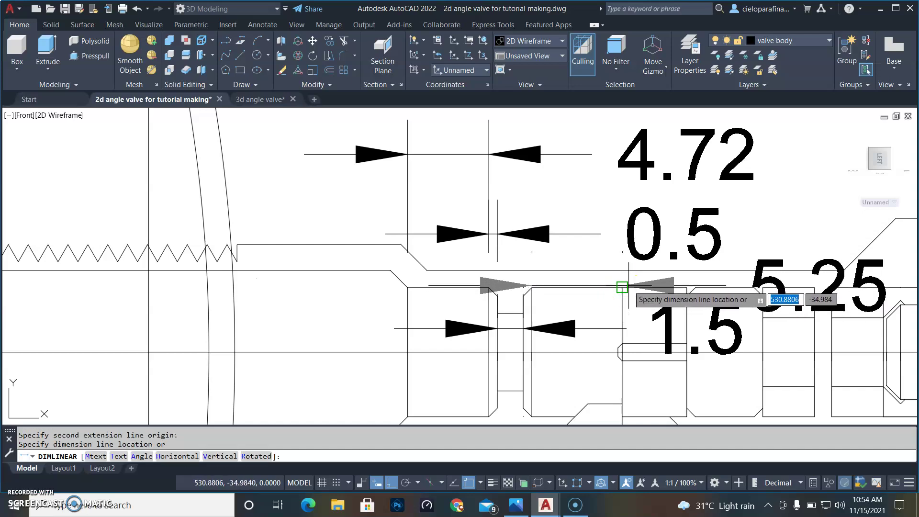
{"action": "left_click", "coordinate": [628, 274]}
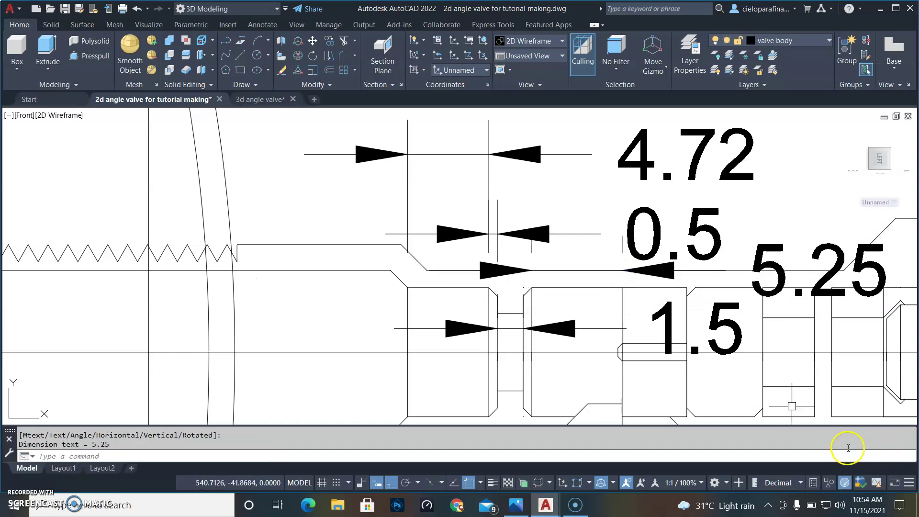
Return to the 3D angle valve drawing and offset the vertical line below the copied chamfer by 1.5, away from the threads
{"action": "left_click", "coordinate": [275, 102]}
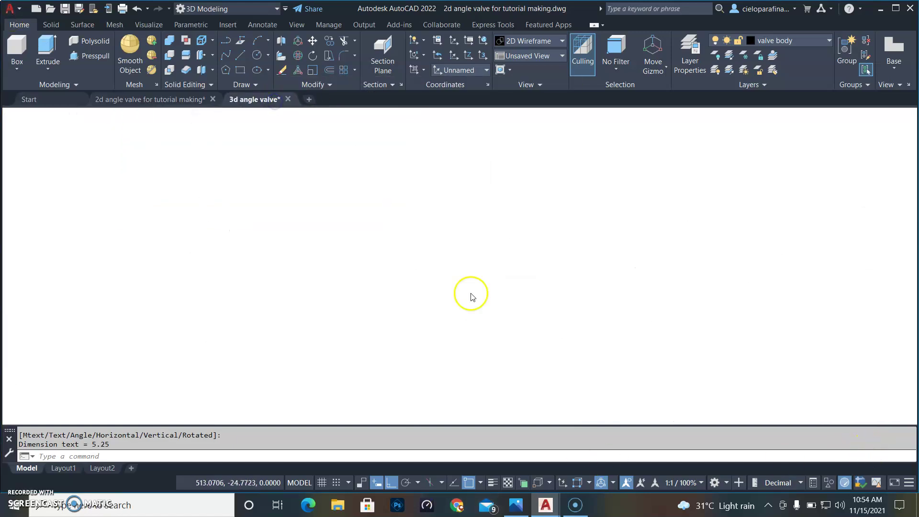
{"action": "scroll", "coordinate": [560, 349], "scroll_direction": "up", "scroll_amount": 2}
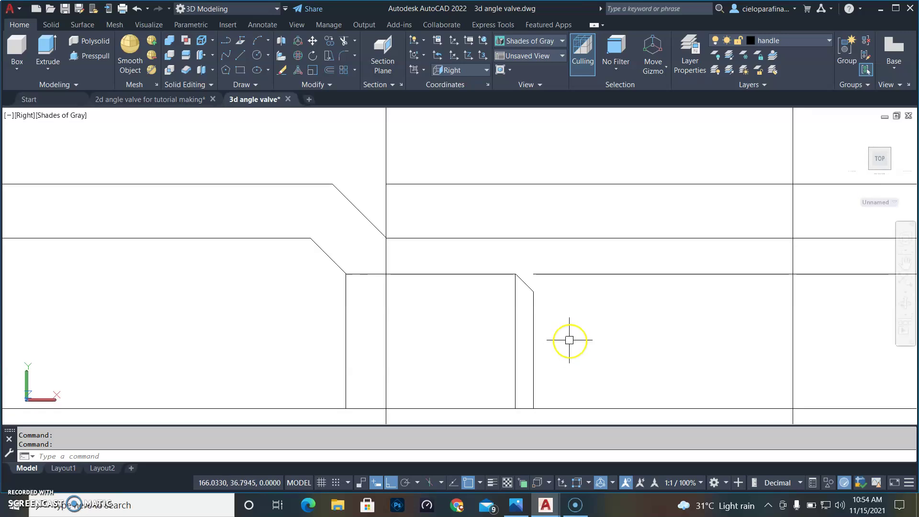
{"action": "key", "text": "Return"}
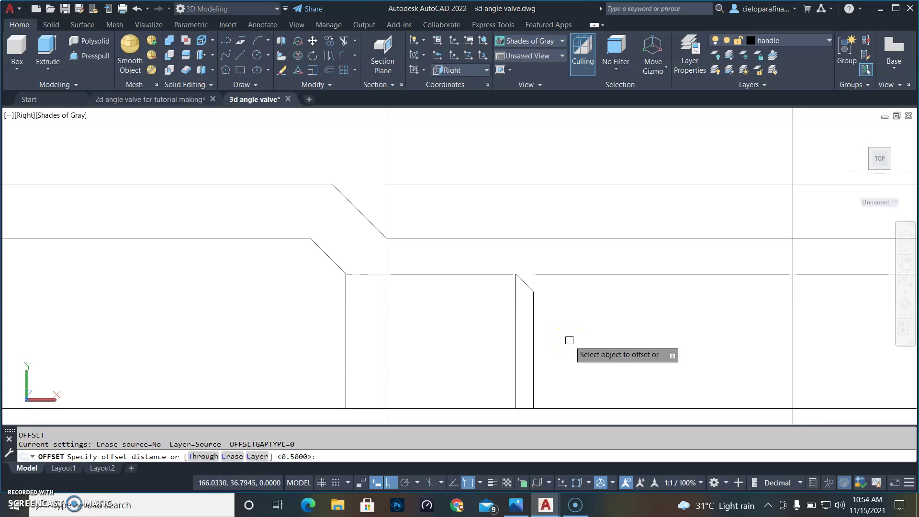
{"action": "type", "text": "1.5"}
{"action": "key", "text": "Return"}
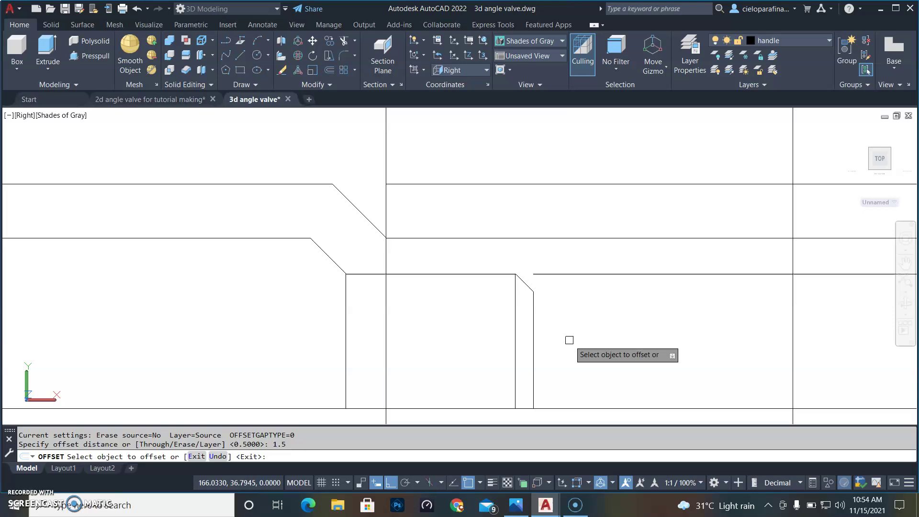
{"action": "left_click", "coordinate": [534, 344]}
{"action": "left_click", "coordinate": [631, 356]}
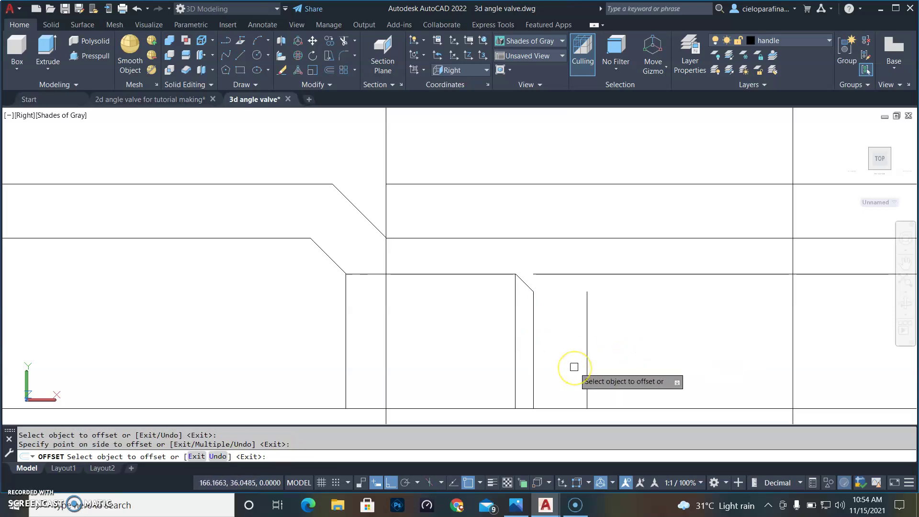
{"action": "key", "text": "Return"}
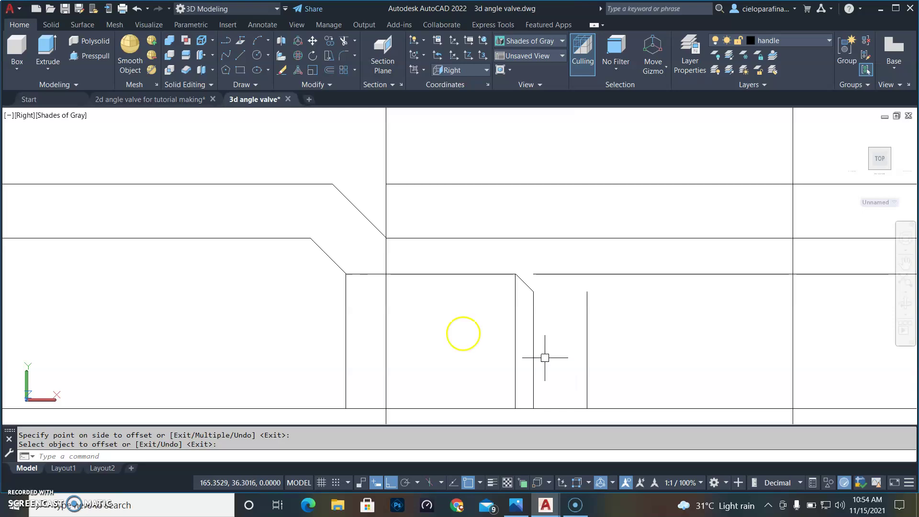
Check the 2D reference drawing, return to the 3D drawing and offset the newest vertical line by 0.5, away from the threads
{"action": "left_click", "coordinate": [185, 99]}
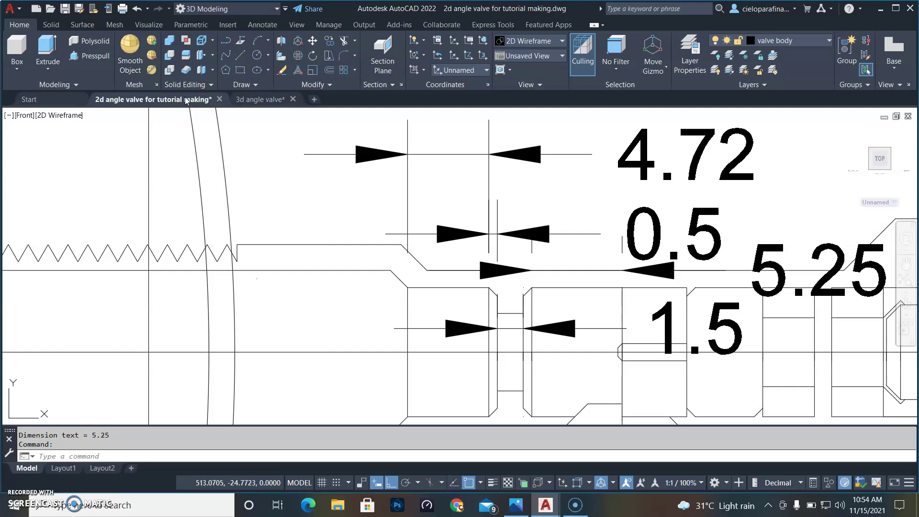
{"action": "left_click", "coordinate": [254, 100]}
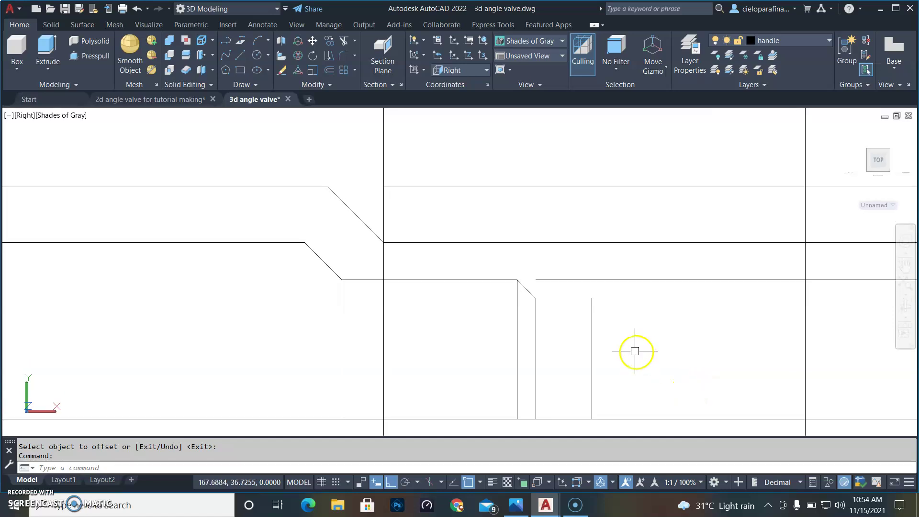
{"action": "key", "text": "Return"}
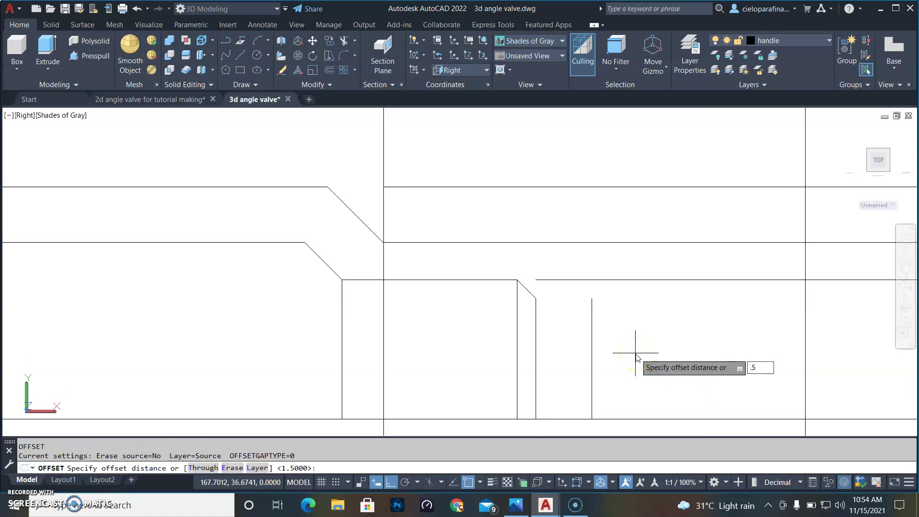
{"action": "key", "text": "Return"}
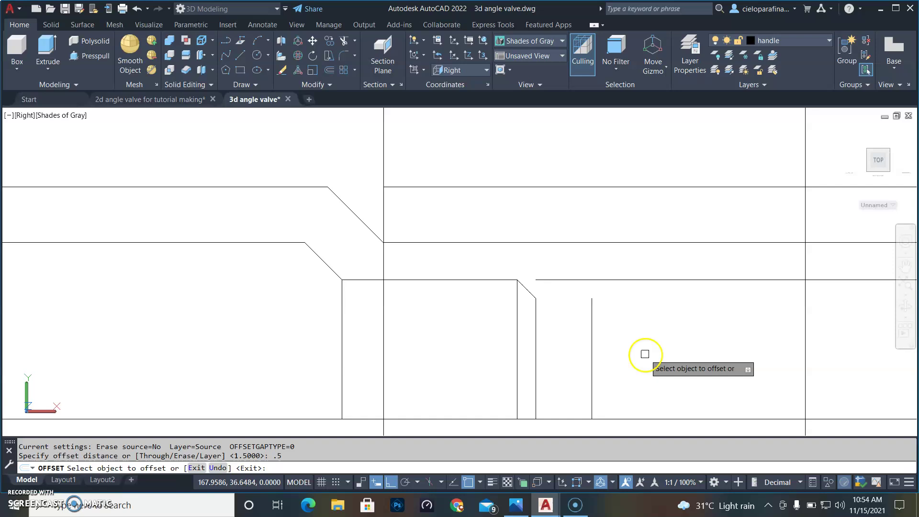
{"action": "left_click", "coordinate": [593, 335]}
{"action": "left_click", "coordinate": [637, 340]}
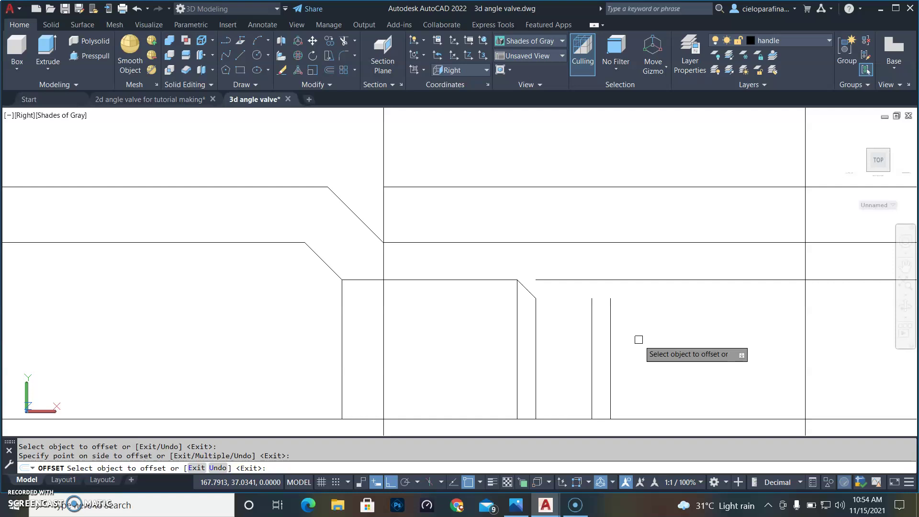
{"action": "key", "text": "Return"}
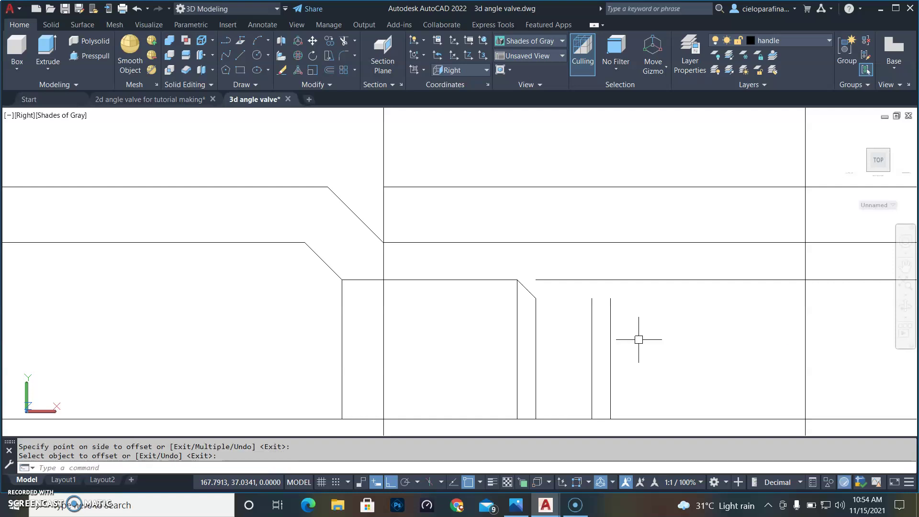
Draw a horizontal line from the copied chamfer's lower end to the top of the vertical line 1.5 away
{"action": "type", "text": "l"}
{"action": "key", "text": "Return"}
{"action": "left_click", "coordinate": [535, 298]}
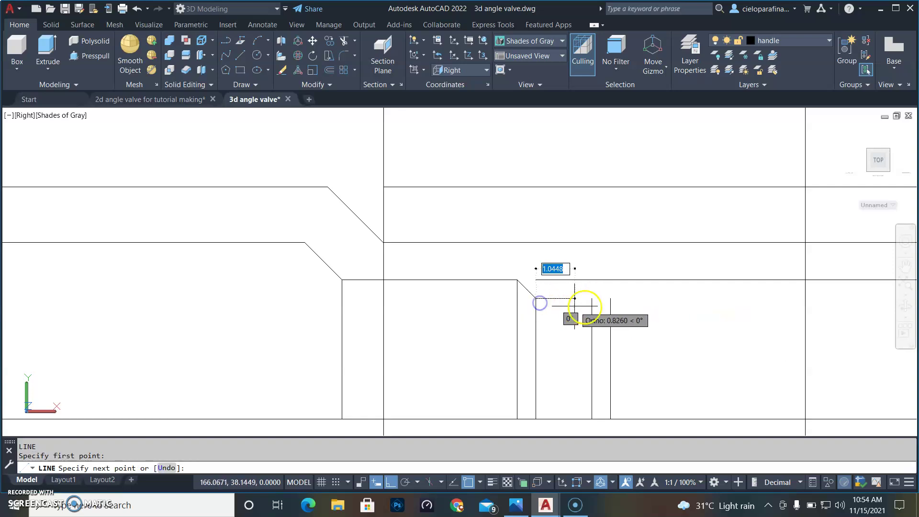
{"action": "left_click", "coordinate": [589, 298]}
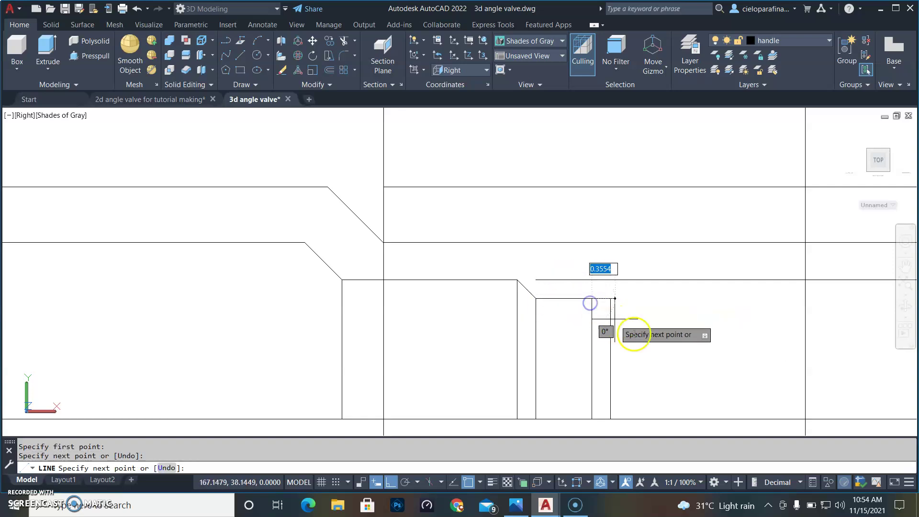
{"action": "key", "text": "Return"}
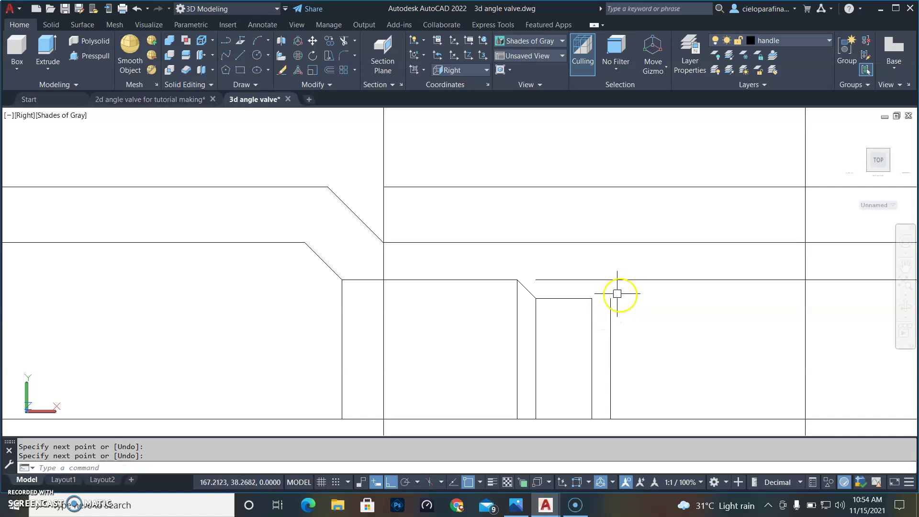
Mirror the small chamfer about the vertical midline of the short horizontal groove line, keeping the original
{"action": "left_click", "coordinate": [527, 290]}
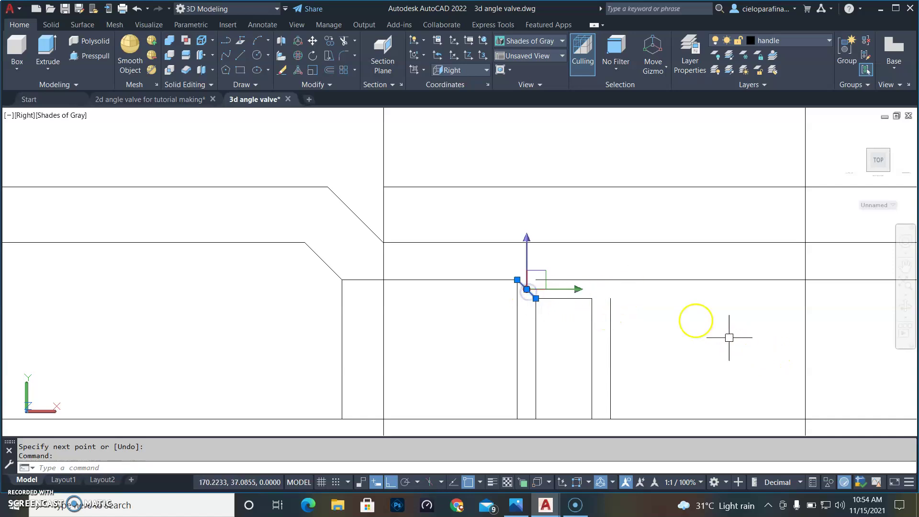
{"action": "type", "text": "MI"}
{"action": "key", "text": "Return"}
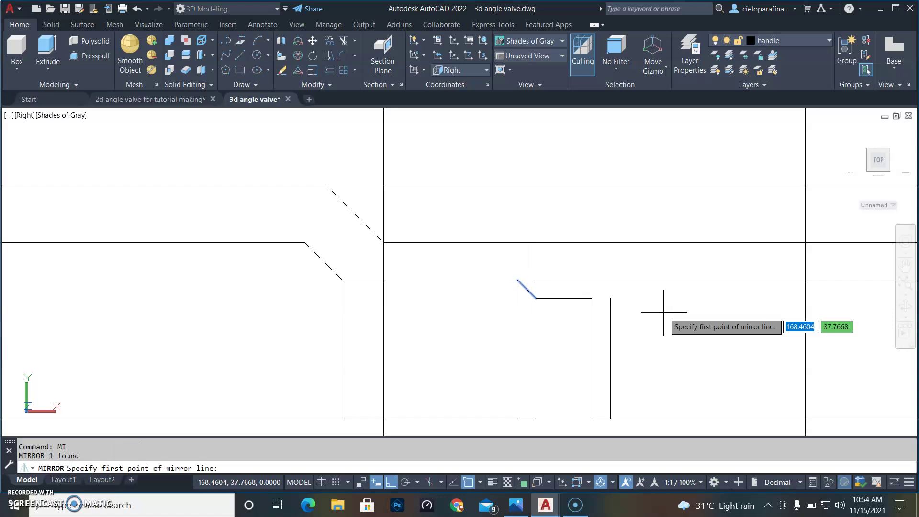
{"action": "left_click", "coordinate": [557, 300]}
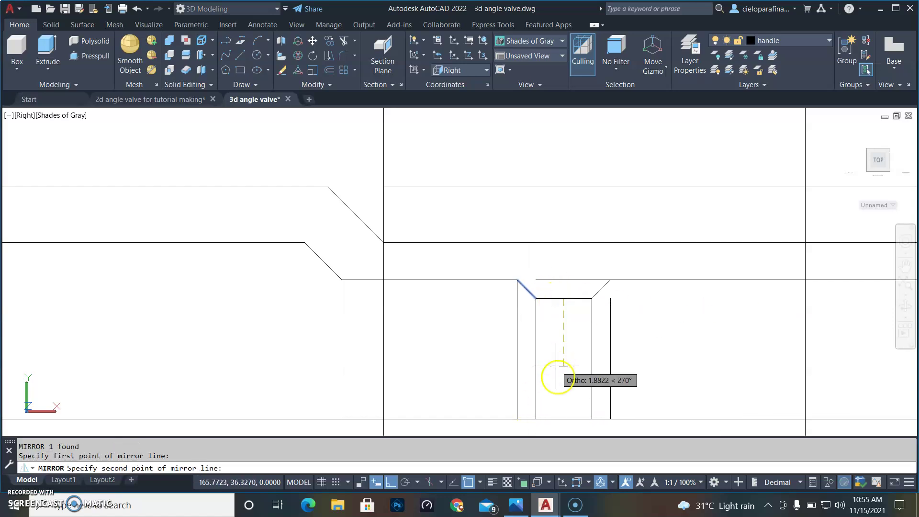
{"action": "left_click", "coordinate": [560, 418]}
{"action": "key", "text": "Return"}
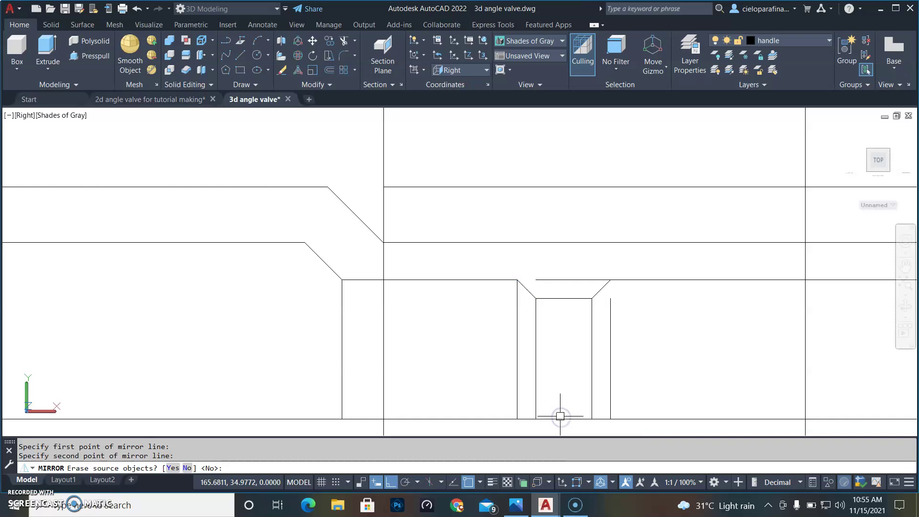
{"action": "scroll", "coordinate": [638, 273], "scroll_direction": "up", "scroll_amount": 4}
{"action": "middle_click_drag", "start_coordinate": [636, 301], "coordinate": [493, 251]}
{"action": "key", "text": "Return"}
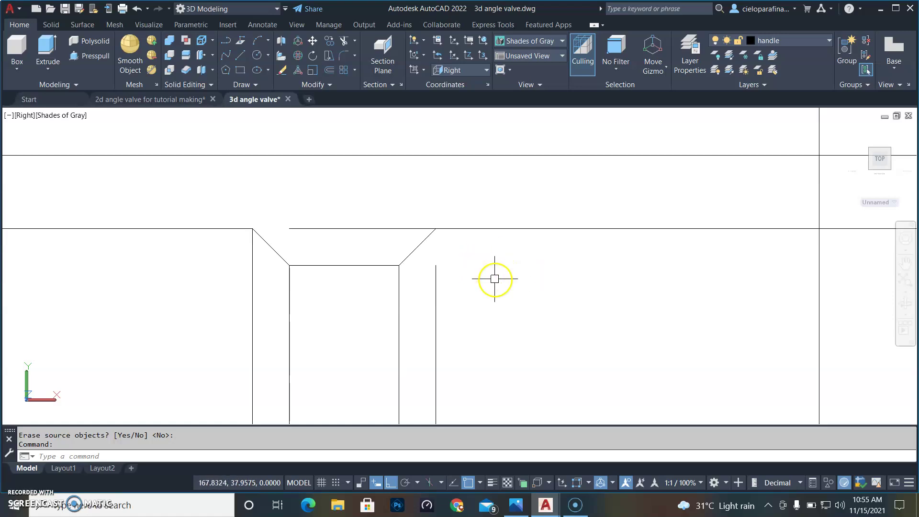
Trim the upper horizontal line back to the mirrored chamfer's upper corner and extend the vertical line beneath it up to that corner
{"action": "type", "text": "tr"}
{"action": "key", "text": "Return"}
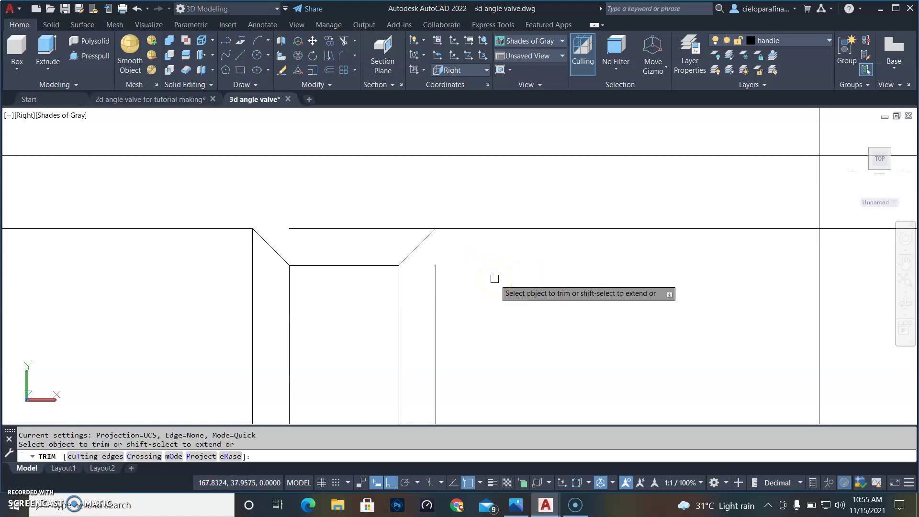
{"action": "left_click", "coordinate": [411, 229]}
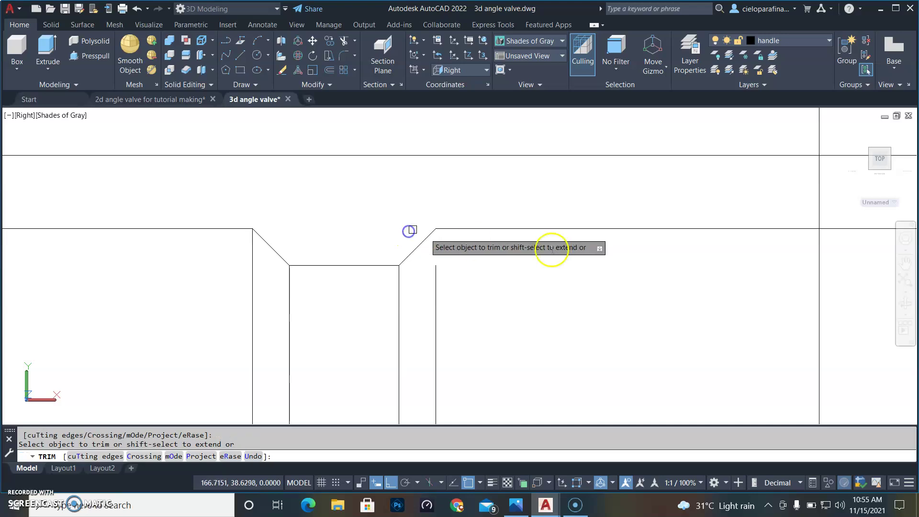
{"action": "key", "text": "Return"}
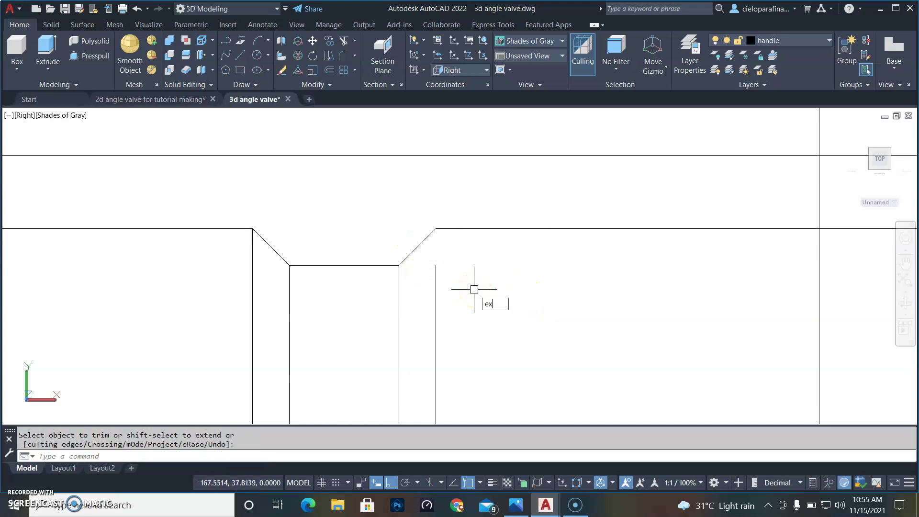
{"action": "type", "text": "ex"}
{"action": "key", "text": "Return"}
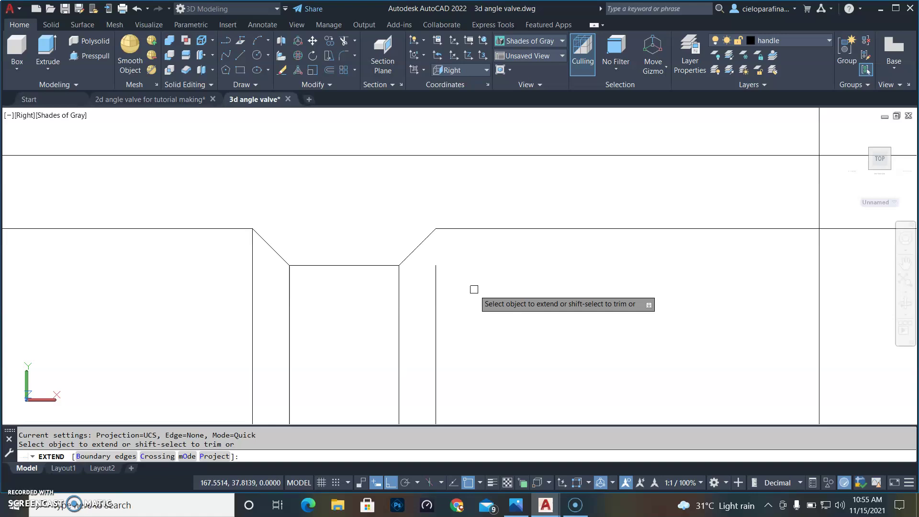
{"action": "left_click", "coordinate": [435, 278]}
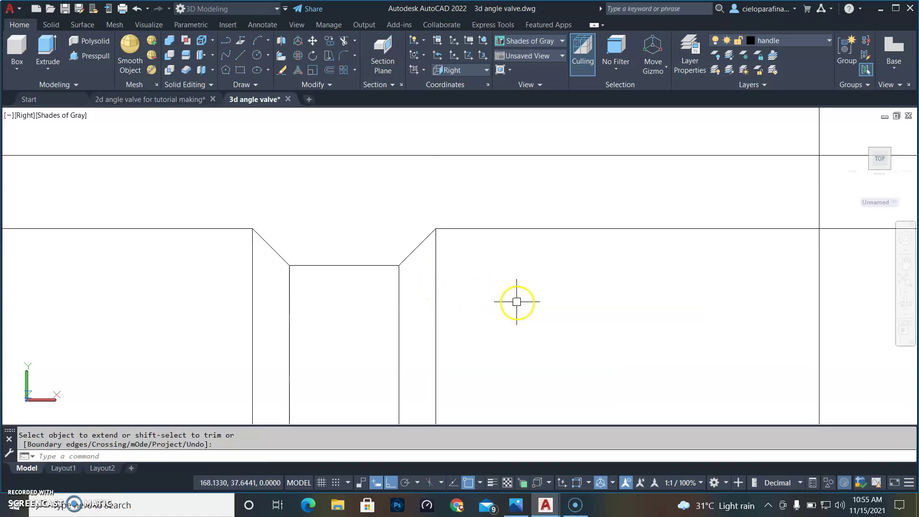
Check the dimension between the groove's far chamfer and the vertical centre line in the 2D reference drawing, and return to the 3D drawing
{"action": "left_click", "coordinate": [164, 100]}
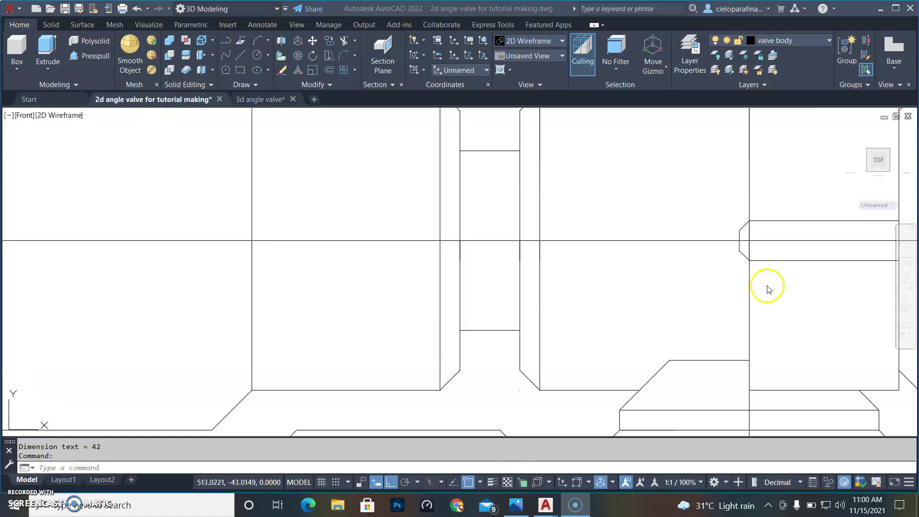
{"action": "scroll", "coordinate": [630, 336], "scroll_direction": "down", "scroll_amount": 3}
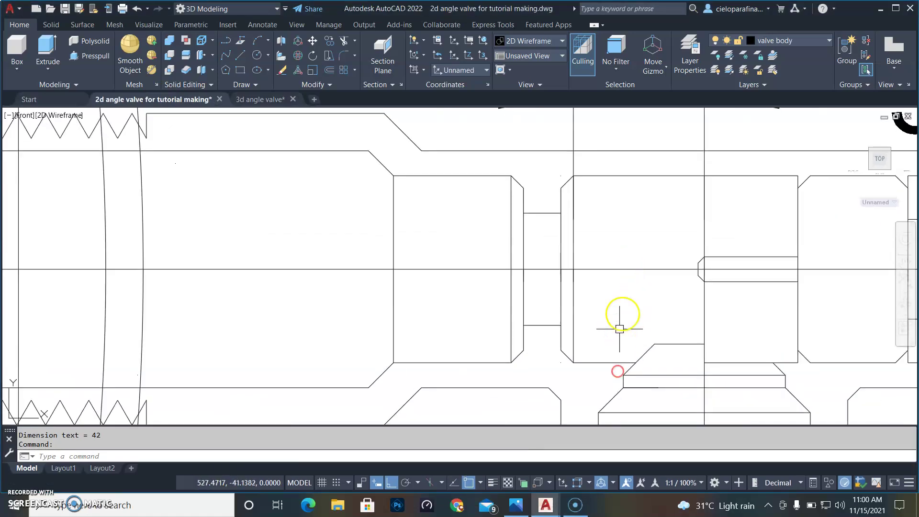
{"action": "scroll", "coordinate": [622, 311], "scroll_direction": "down", "scroll_amount": 2}
{"action": "scroll", "coordinate": [622, 309], "scroll_direction": "up", "scroll_amount": 2}
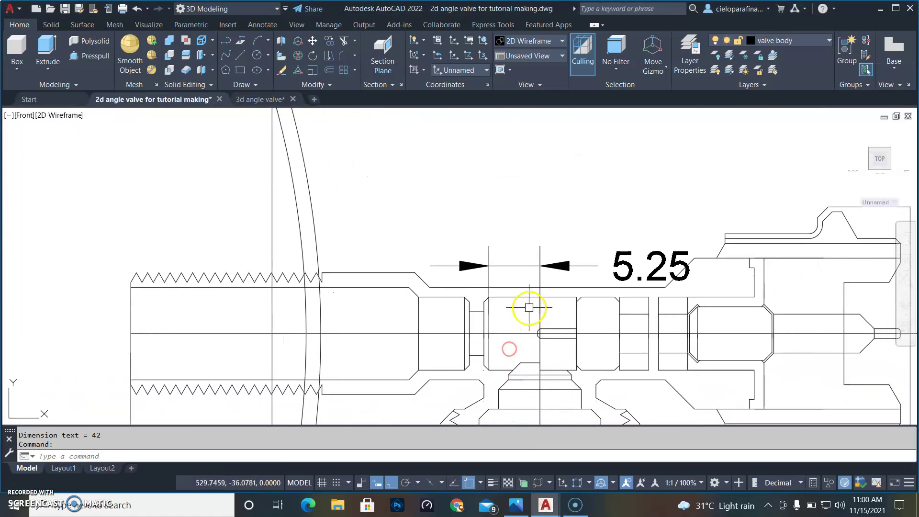
{"action": "scroll", "coordinate": [530, 307], "scroll_direction": "up", "scroll_amount": 2}
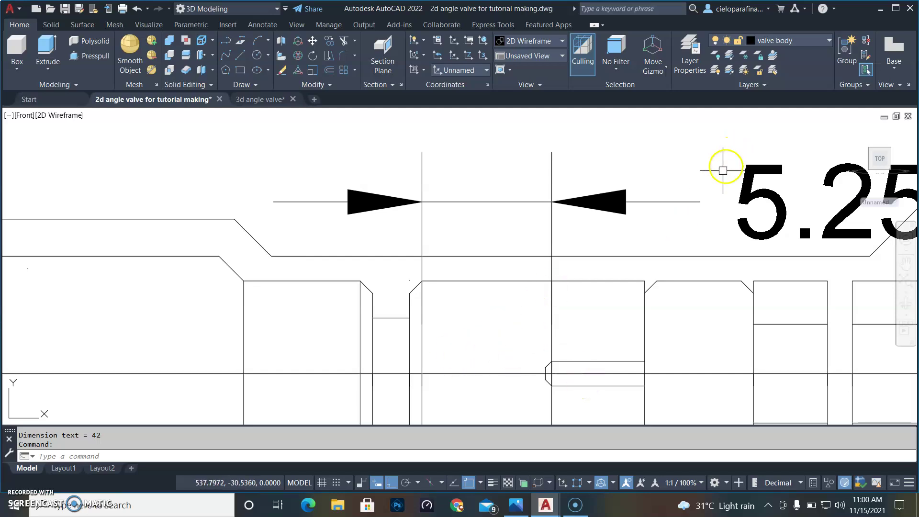
{"action": "left_click", "coordinate": [268, 99]}
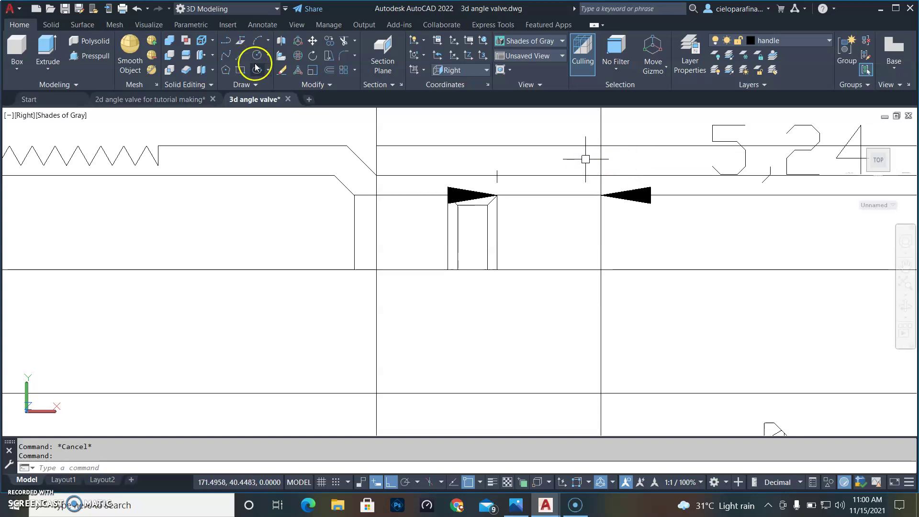
Undo the linear dimension between the mirrored chamfer and the next long vertical line in the 3D drawing
{"action": "mouse_move", "coordinate": [153, 100]}
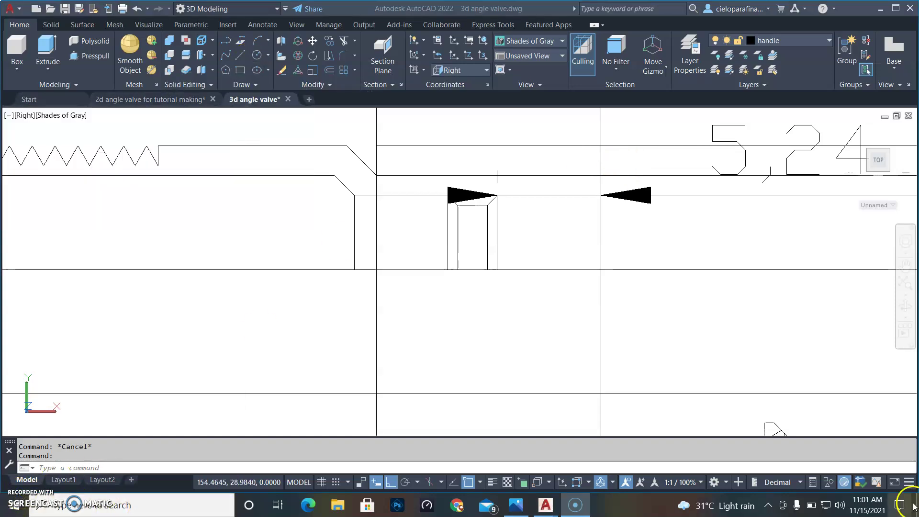
{"action": "left_click", "coordinate": [138, 9]}
{"action": "left_click", "coordinate": [138, 9]}
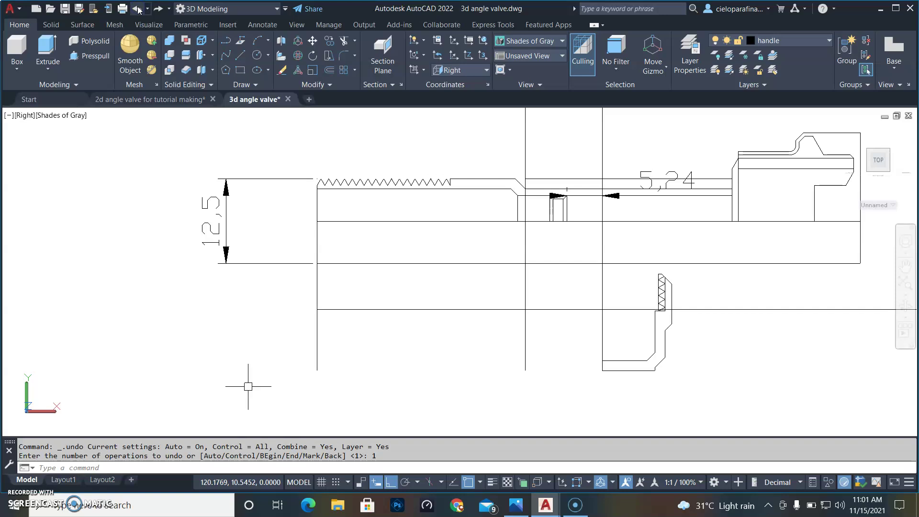
{"action": "left_click", "coordinate": [138, 9]}
{"action": "left_click", "coordinate": [139, 9]}
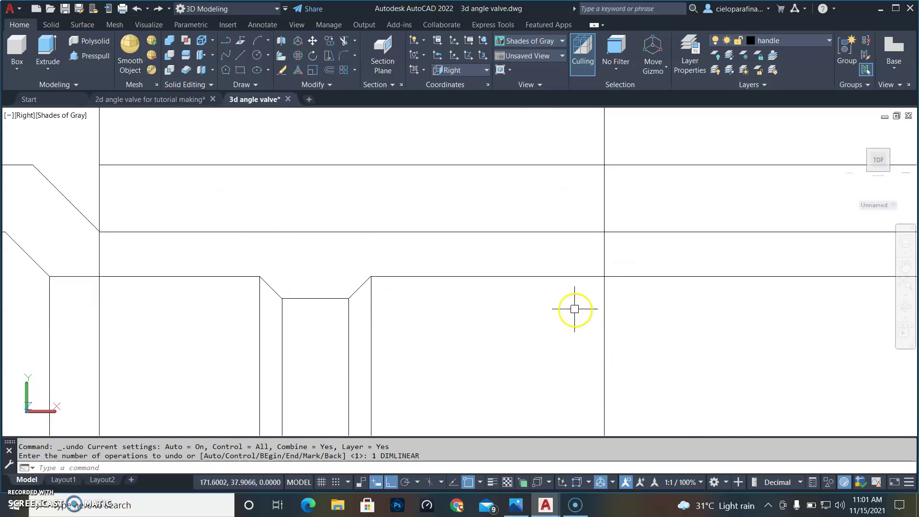
Switch to the 2D reference drawing and examine where the vertical centre line of the valve outlet meets the inner bore's upper edge
{"action": "scroll", "coordinate": [513, 366], "scroll_direction": "down", "scroll_amount": 4}
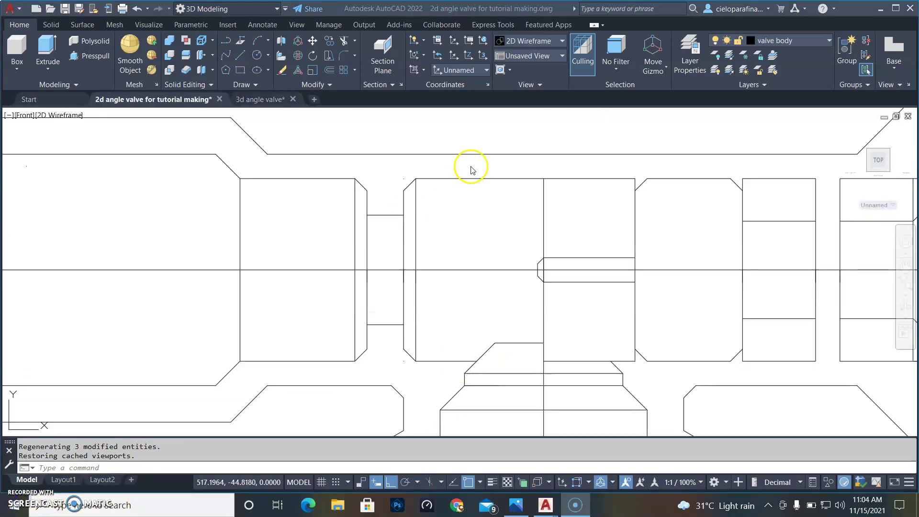
{"action": "left_click", "coordinate": [546, 219]}
{"action": "left_click", "coordinate": [542, 219]}
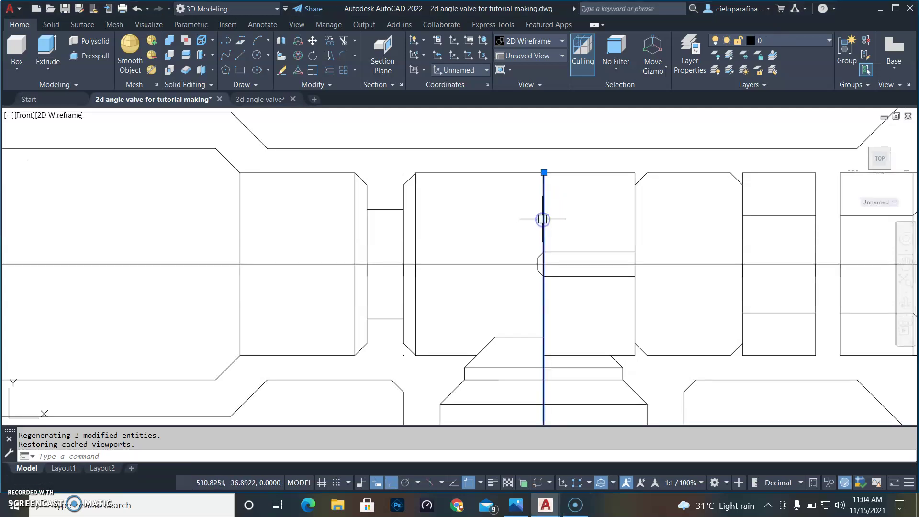
{"action": "scroll", "coordinate": [556, 394], "scroll_direction": "down", "scroll_amount": 1}
{"action": "middle_click_drag", "start_coordinate": [556, 394], "coordinate": [548, 139]}
{"action": "scroll", "coordinate": [580, 278], "scroll_direction": "down", "scroll_amount": 1}
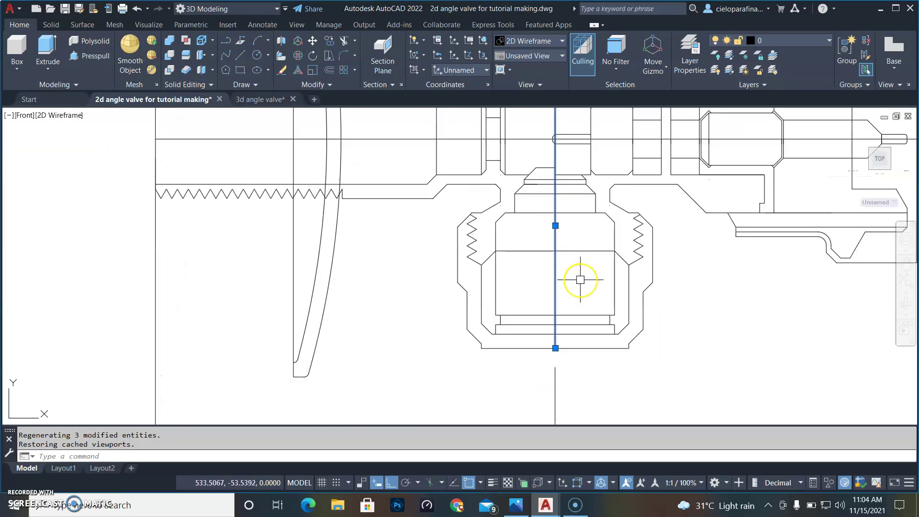
{"action": "scroll", "coordinate": [580, 279], "scroll_direction": "down", "scroll_amount": 2}
{"action": "mouse_move", "coordinate": [580, 279]}
{"action": "middle_mouse_down"}
{"action": "mouse_move", "coordinate": [571, 322]}
{"action": "mouse_move", "coordinate": [567, 252]}
{"action": "middle_mouse_up"}
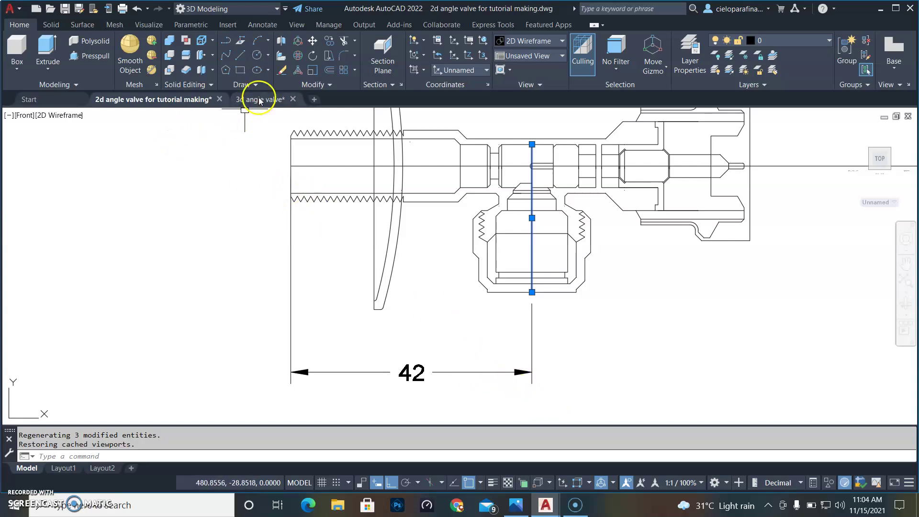
{"action": "scroll", "coordinate": [541, 155], "scroll_direction": "up", "scroll_amount": 6}
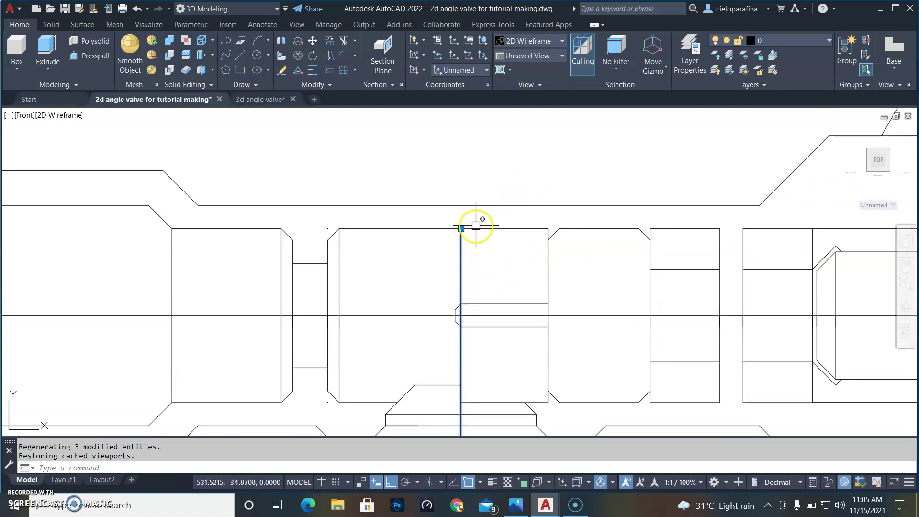
{"action": "middle_click_drag", "start_coordinate": [481, 233], "coordinate": [416, 226]}
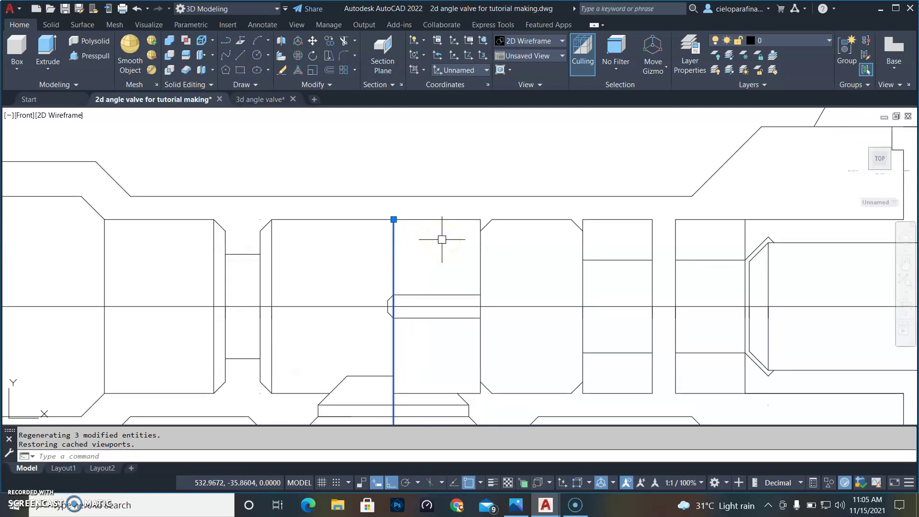
Add a linear dimension from the top of the vertical centre line to the next vertical line along the bore's upper edge
{"action": "key", "text": "Return"}
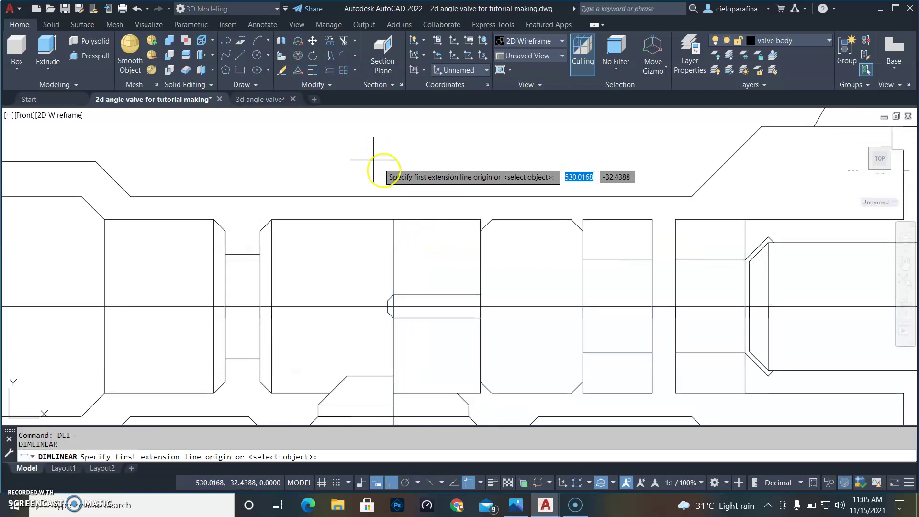
{"action": "left_click", "coordinate": [392, 217]}
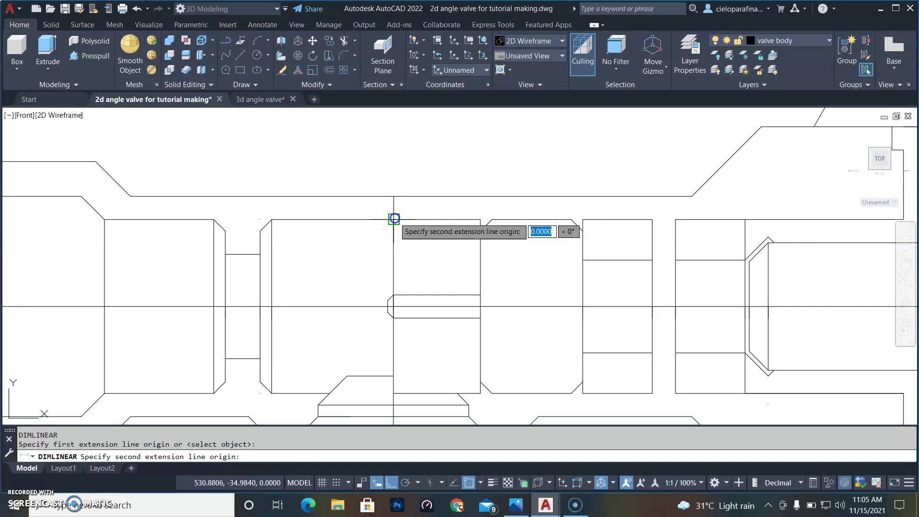
{"action": "left_click", "coordinate": [480, 220]}
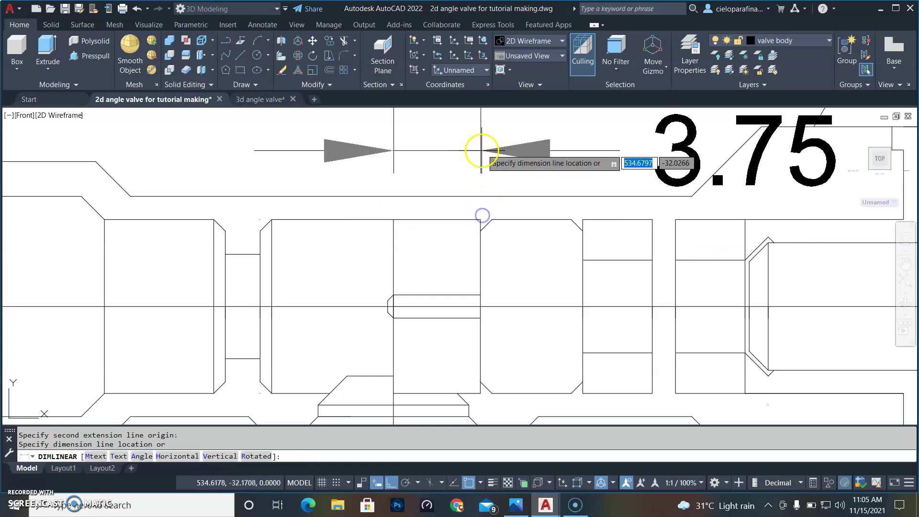
{"action": "left_click", "coordinate": [487, 143]}
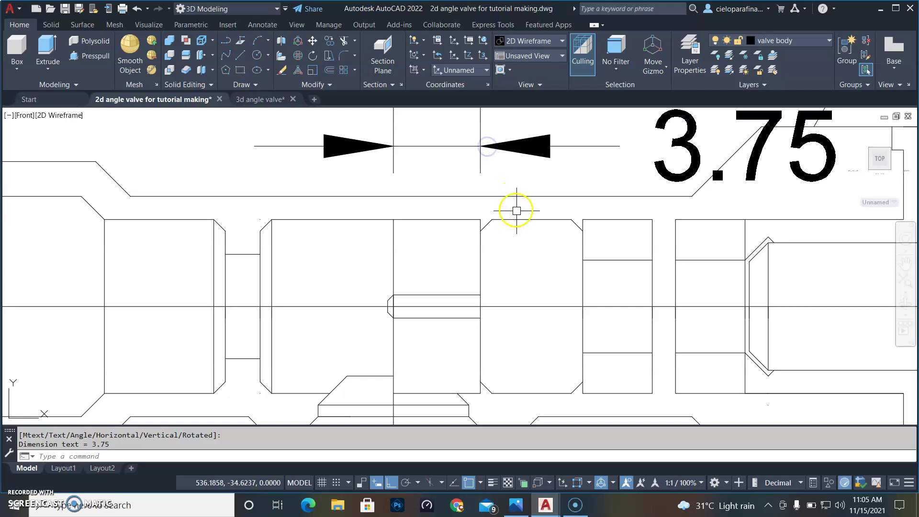
Try to add a linear dimension across the next chamfer, from the adjoining vertical line's upper end to the chamfer's upper corner
{"action": "scroll", "coordinate": [565, 290], "scroll_direction": "up", "scroll_amount": 2}
{"action": "key", "text": "Return"}
{"action": "scroll", "coordinate": [514, 263], "scroll_direction": "down", "scroll_amount": 4}
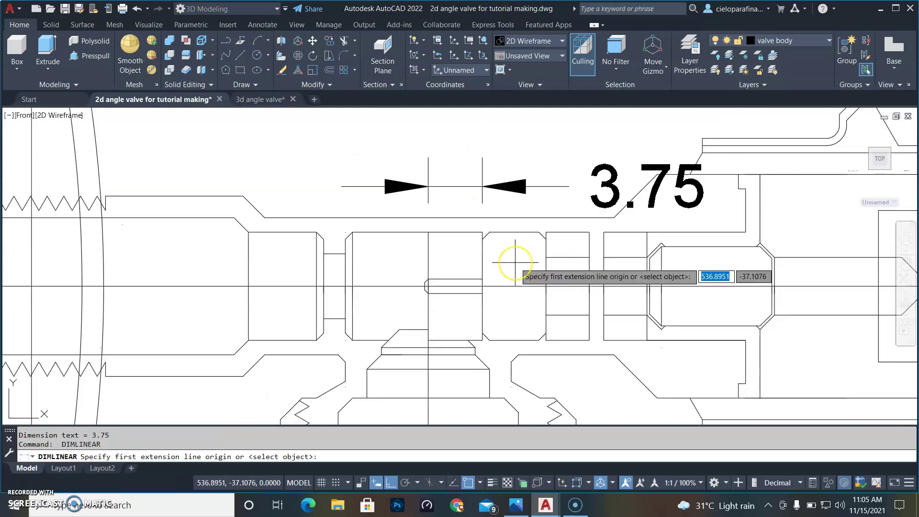
{"action": "key", "text": "Return"}
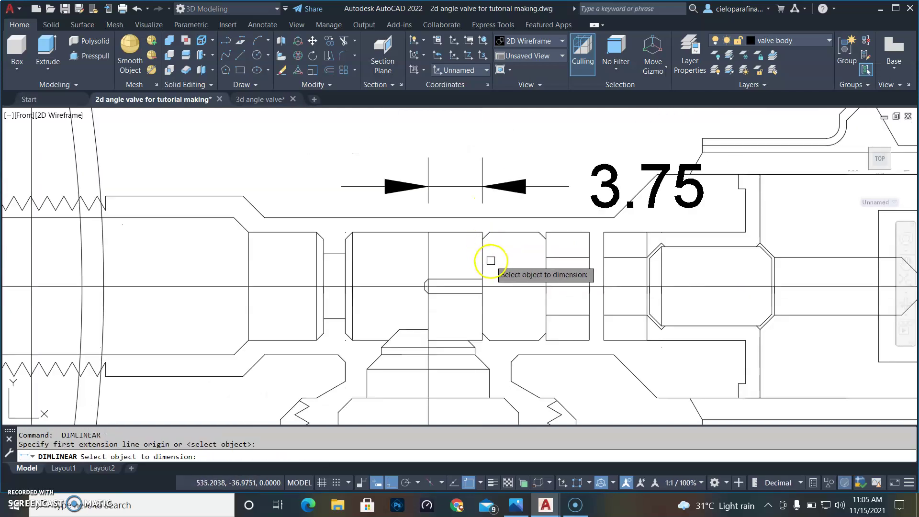
{"action": "scroll", "coordinate": [486, 222], "scroll_direction": "up", "scroll_amount": 8}
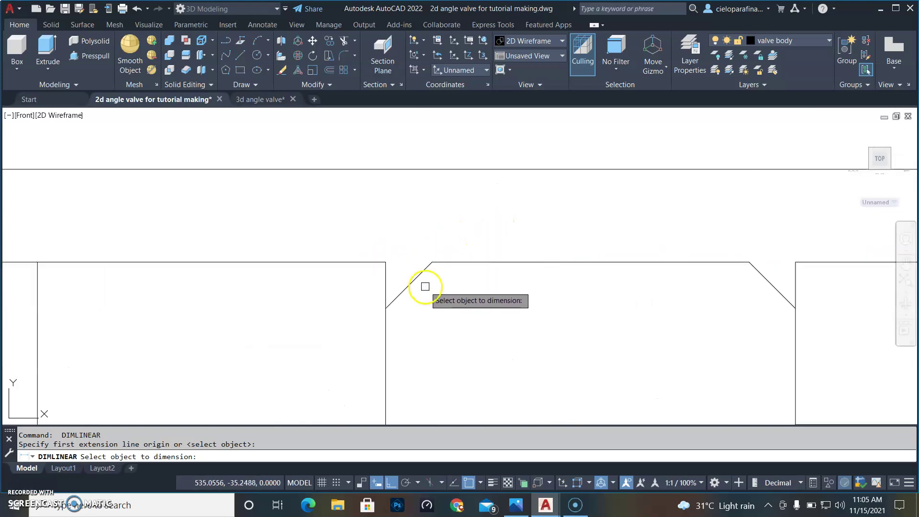
{"action": "left_click", "coordinate": [386, 267]}
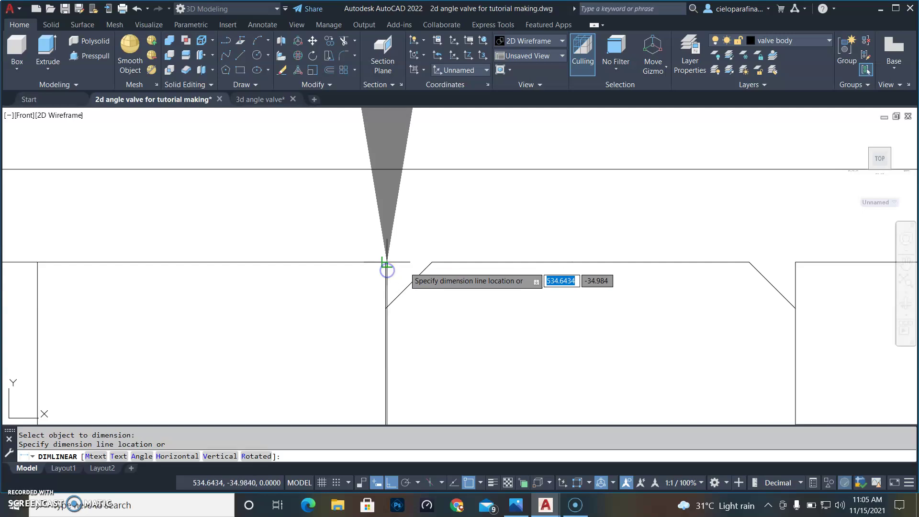
{"action": "left_click", "coordinate": [432, 262]}
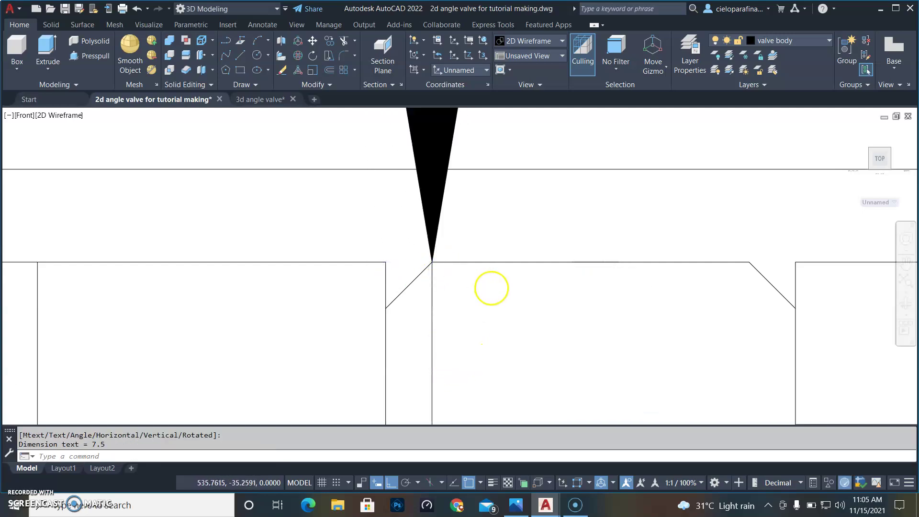
{"action": "scroll", "coordinate": [488, 286], "scroll_direction": "down", "scroll_amount": 3}
{"action": "left_click", "coordinate": [476, 260]}
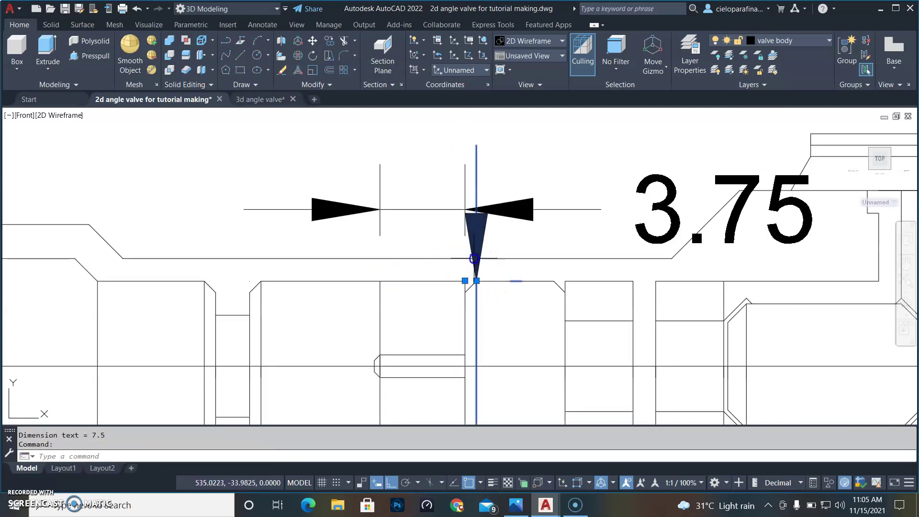
{"action": "key", "text": "Escape"}
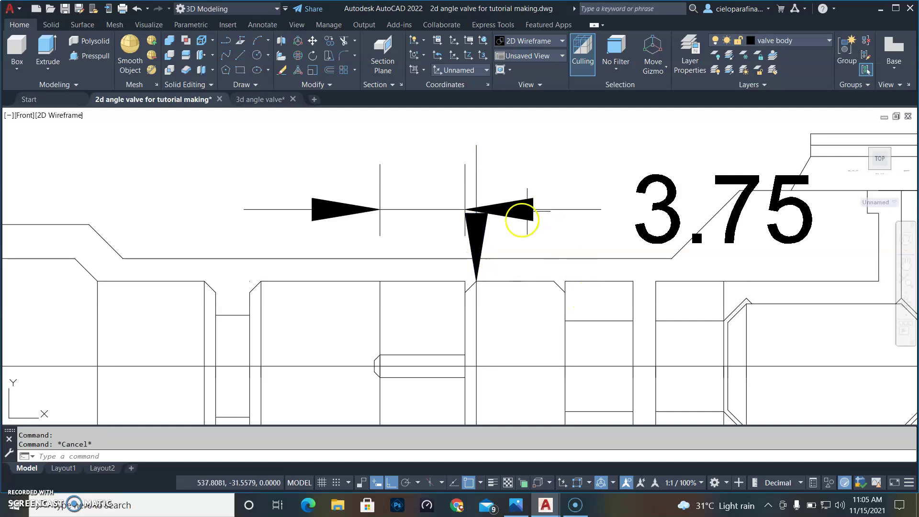
Erase the misplaced vertical dimension across the chamfer beside the 3.75 dimension, keeping the 3.75 one
{"action": "left_click", "coordinate": [476, 234]}
{"action": "left_click", "coordinate": [462, 238]}
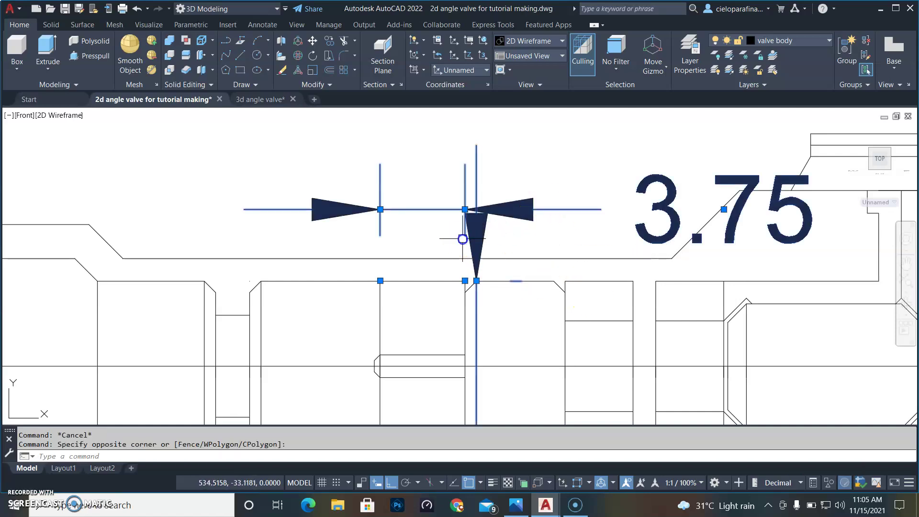
{"action": "key", "text": "Escape"}
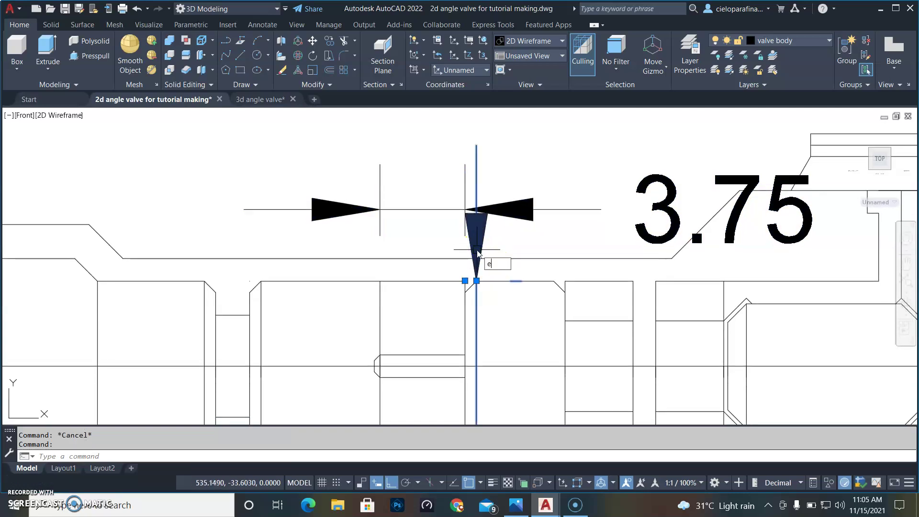
{"action": "type", "text": "e"}
{"action": "key", "text": "Return"}
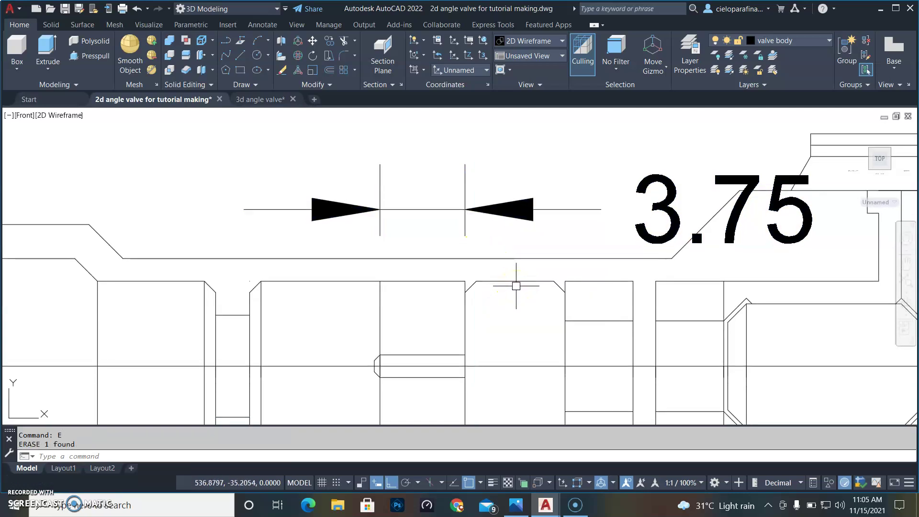
Add a horizontal linear dimension across the chamfer, from the vertical line's upper end to the chamfer's upper corner, placed below the bore edge
{"action": "type", "text": "dl"}
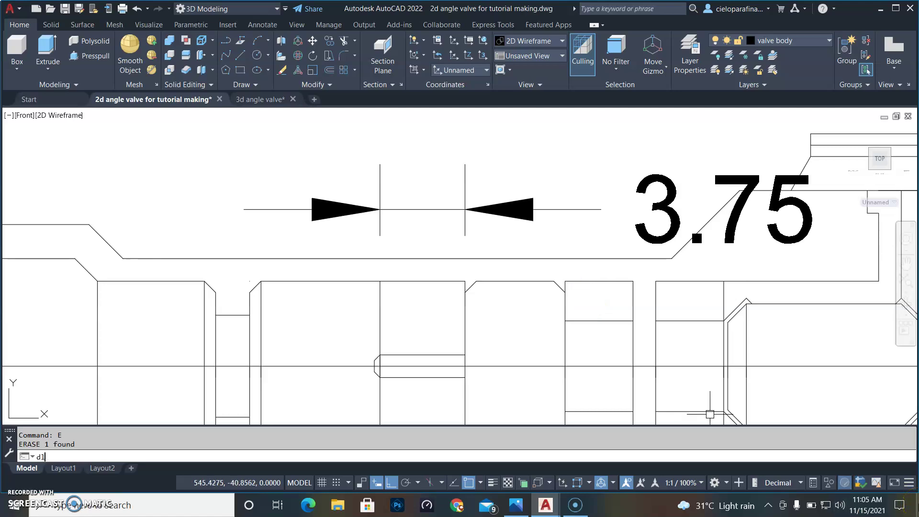
{"action": "type", "text": "i"}
{"action": "key", "text": "Return"}
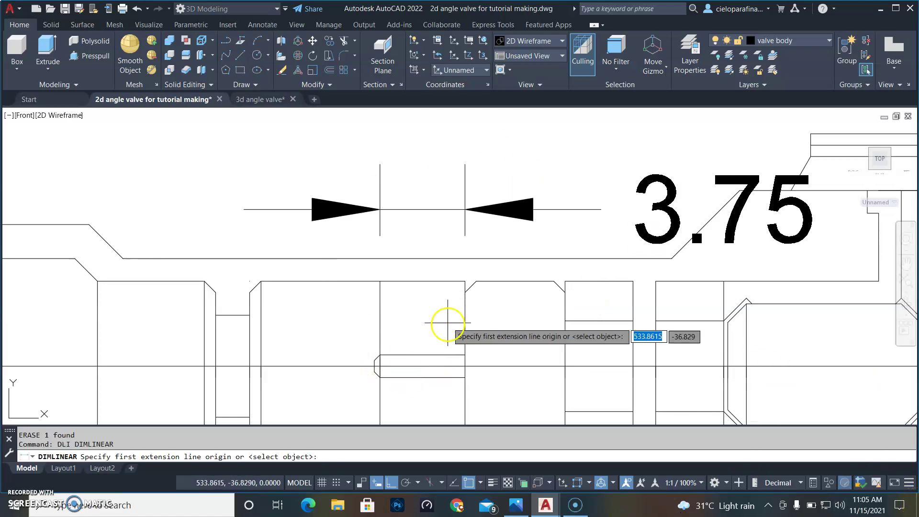
{"action": "left_click", "coordinate": [464, 281]}
{"action": "left_click", "coordinate": [477, 284]}
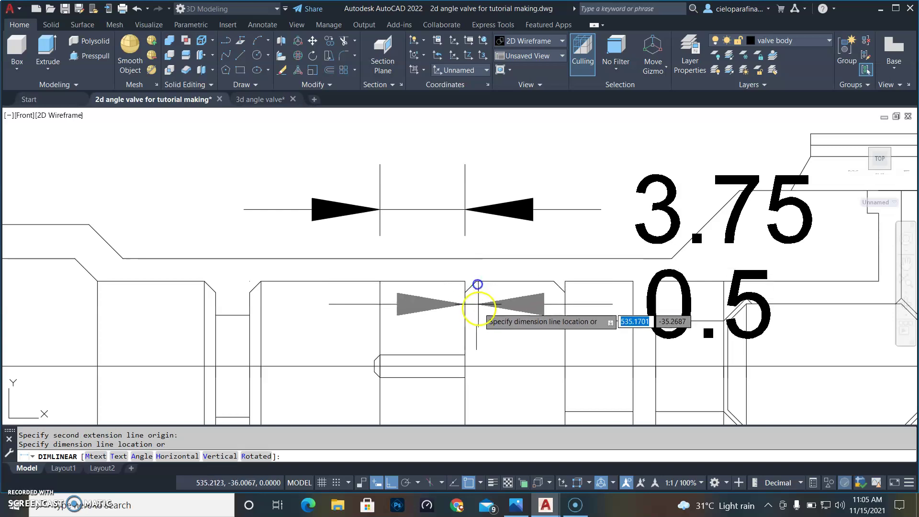
{"action": "left_click", "coordinate": [479, 314]}
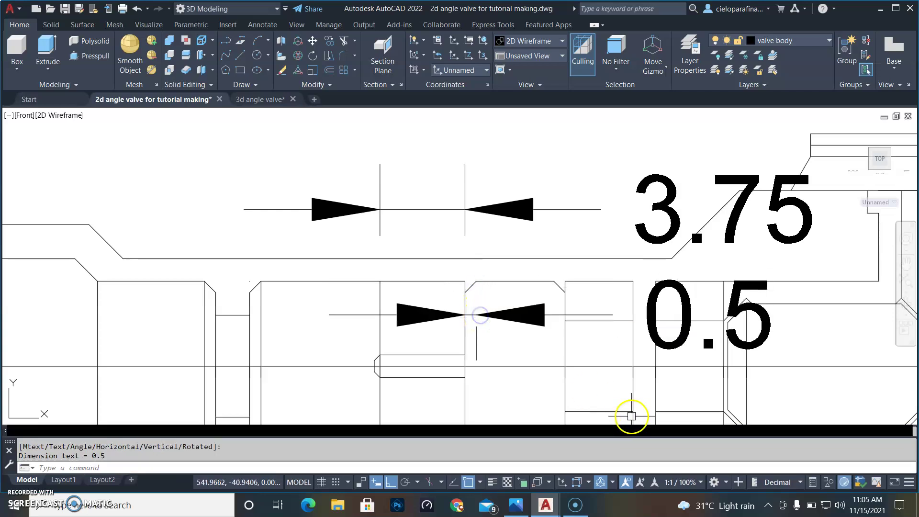
Add a linear dimension from the same vertical line's upper end to the vertical line beyond the opposite chamfer, placed above the bore edge
{"action": "key", "text": "Return"}
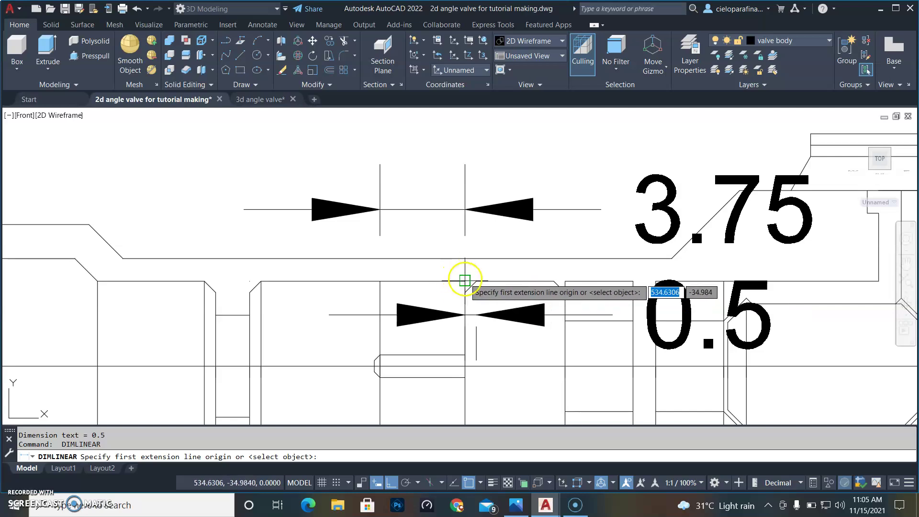
{"action": "left_click", "coordinate": [465, 280]}
{"action": "left_click", "coordinate": [574, 280]}
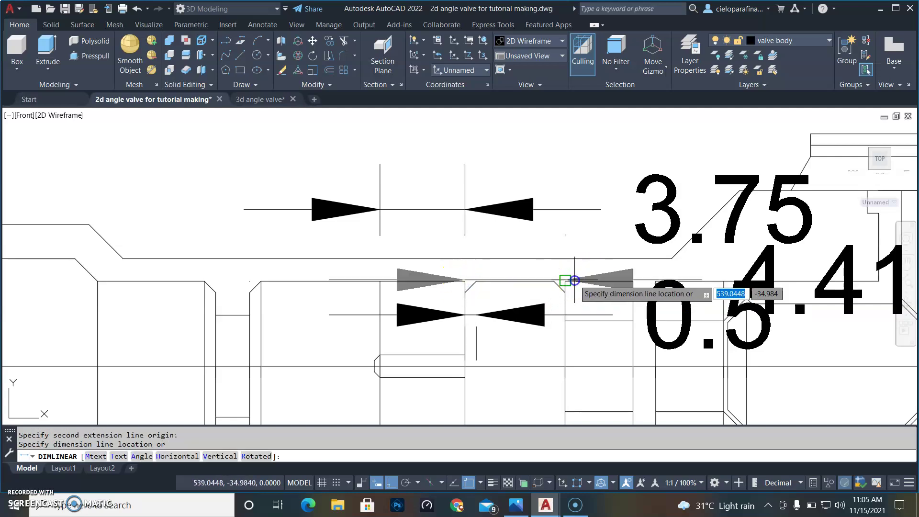
{"action": "left_click", "coordinate": [576, 266]}
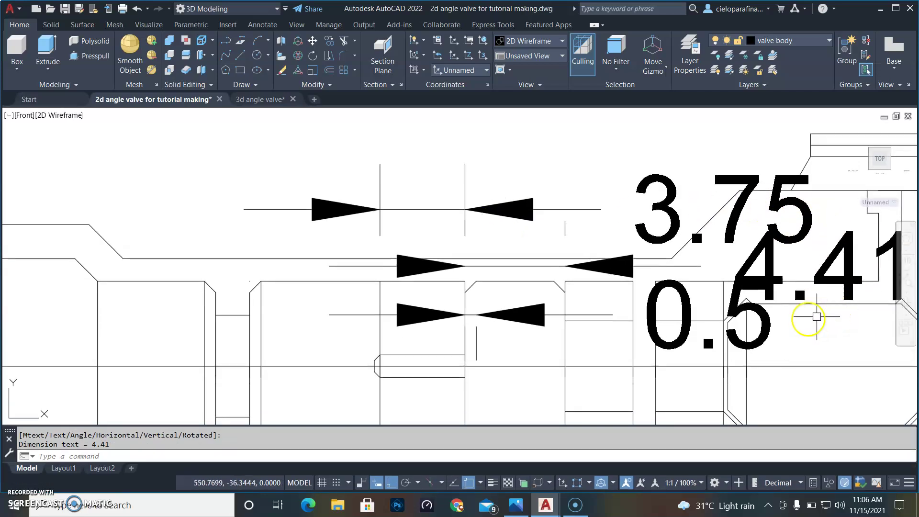
Switch to the 3D angle valve drawing and offset the second long vertical line 3.75 towards the wider body section
{"action": "left_click", "coordinate": [255, 99]}
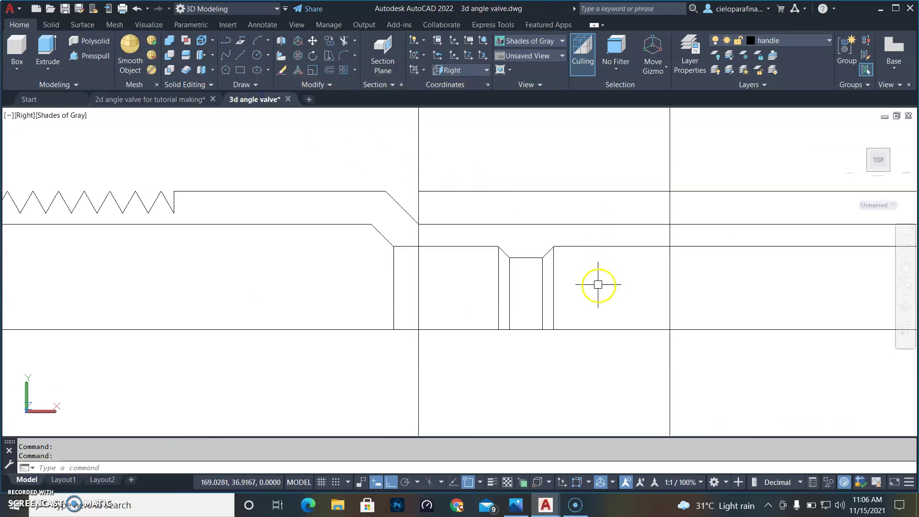
{"action": "middle_click_drag", "start_coordinate": [617, 304], "coordinate": [303, 307]}
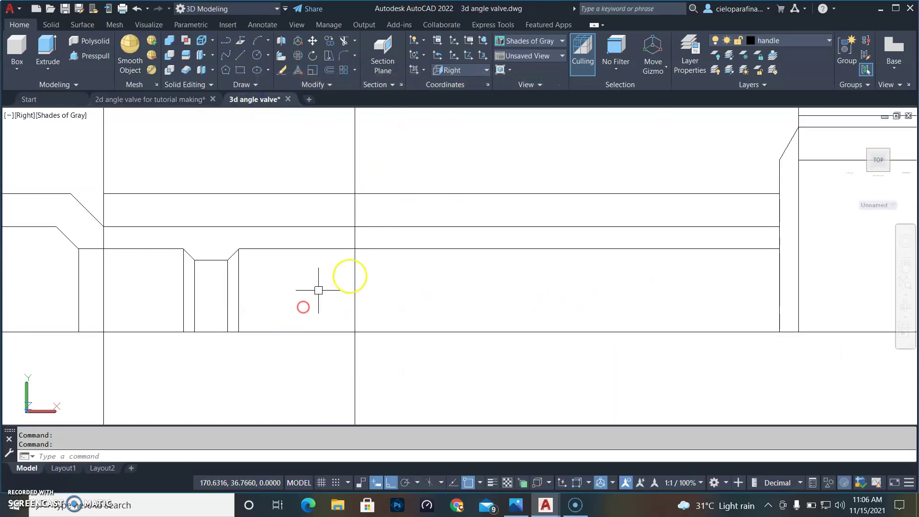
{"action": "left_click", "coordinate": [358, 159]}
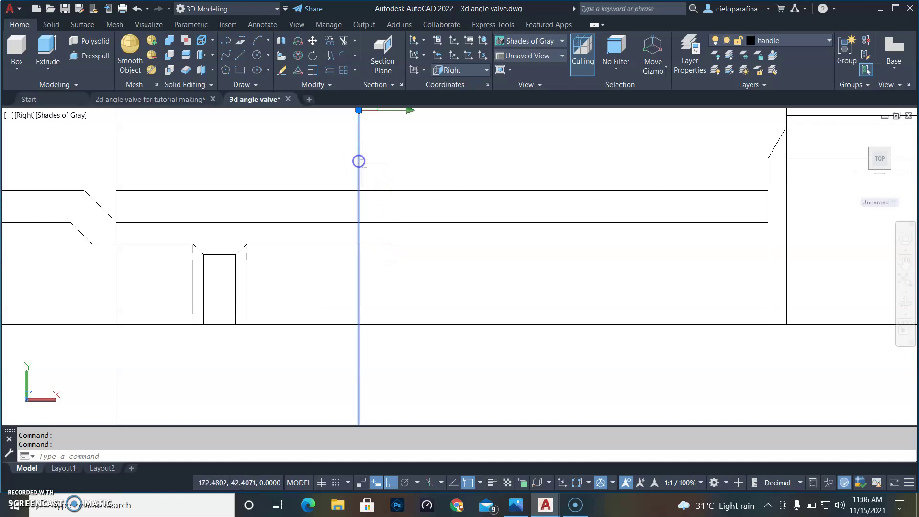
{"action": "type", "text": "o"}
{"action": "key", "text": "Return"}
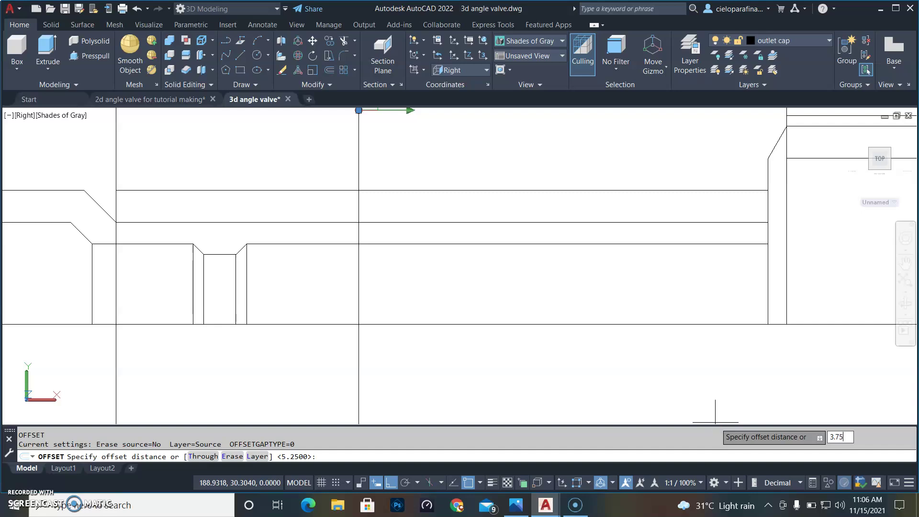
{"action": "key", "text": "Return"}
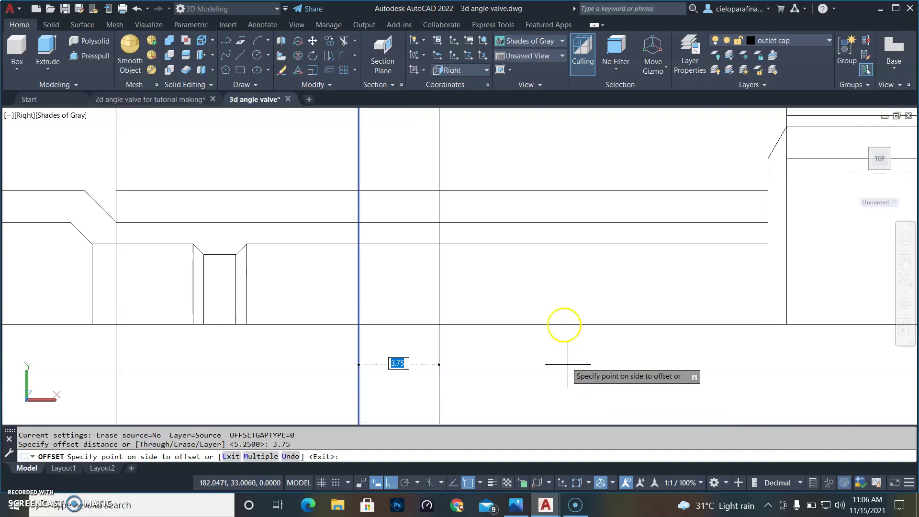
{"action": "left_click", "coordinate": [565, 290]}
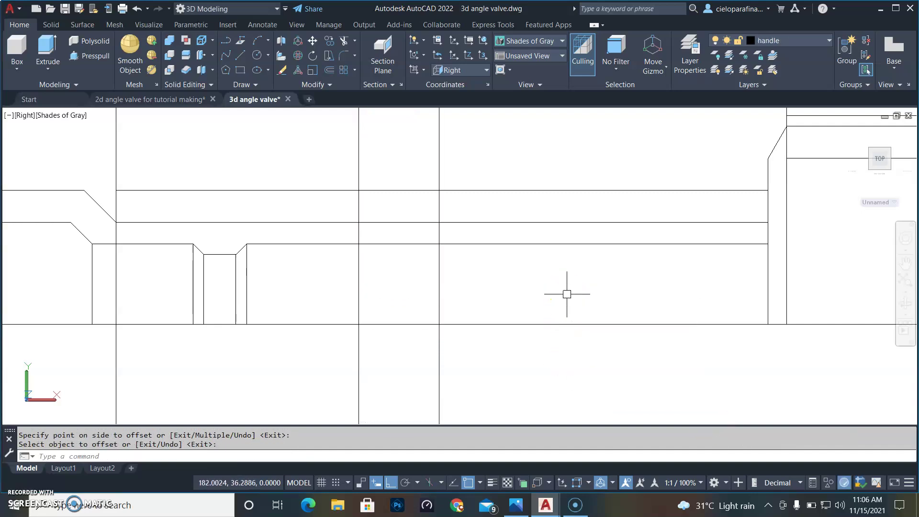
{"action": "key", "text": "Return"}
Offset the new vertical line 4.41 further towards the wider body section
{"action": "key", "text": "Return"}
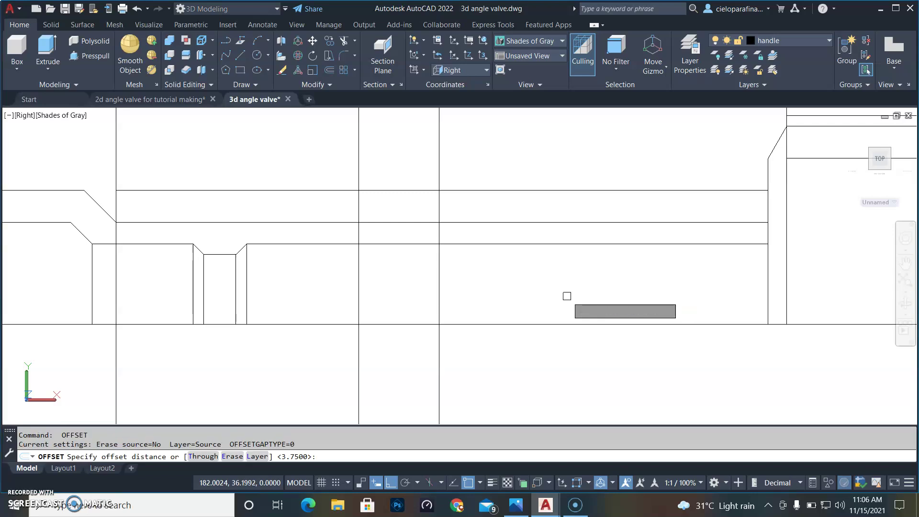
{"action": "type", "text": "4.41"}
{"action": "key", "text": "Return"}
{"action": "left_click", "coordinate": [438, 140]}
{"action": "left_click", "coordinate": [523, 154]}
{"action": "key", "text": "Return"}
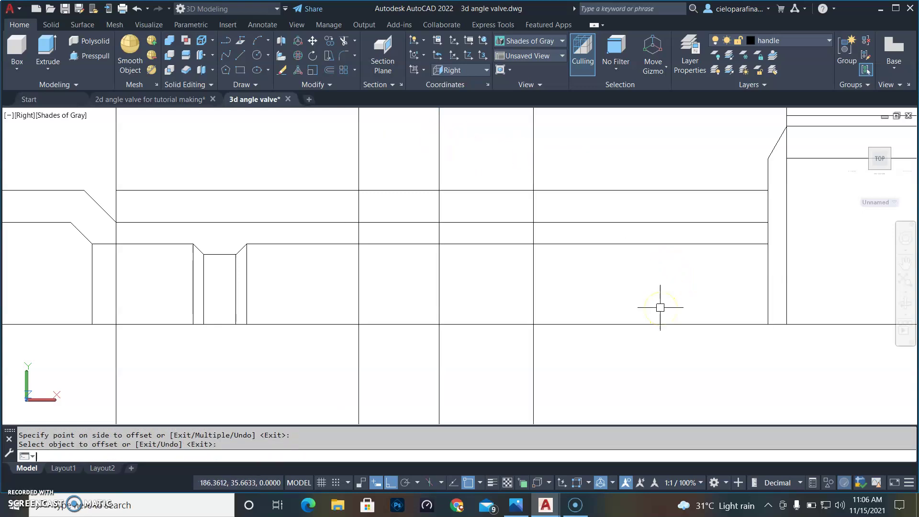
Offset the two vertical lines bounding the 4.41-wide section inward by 0.5 each
{"action": "key", "text": "Return"}
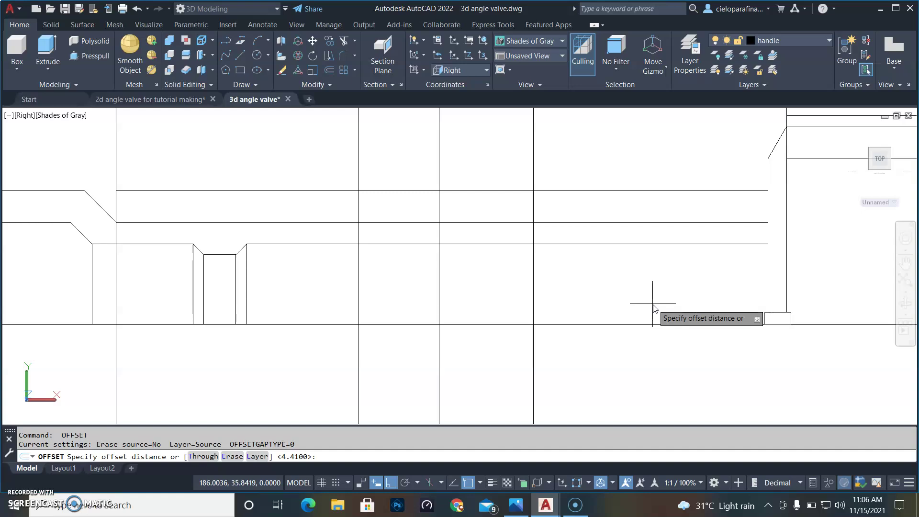
{"action": "key", "text": "Return"}
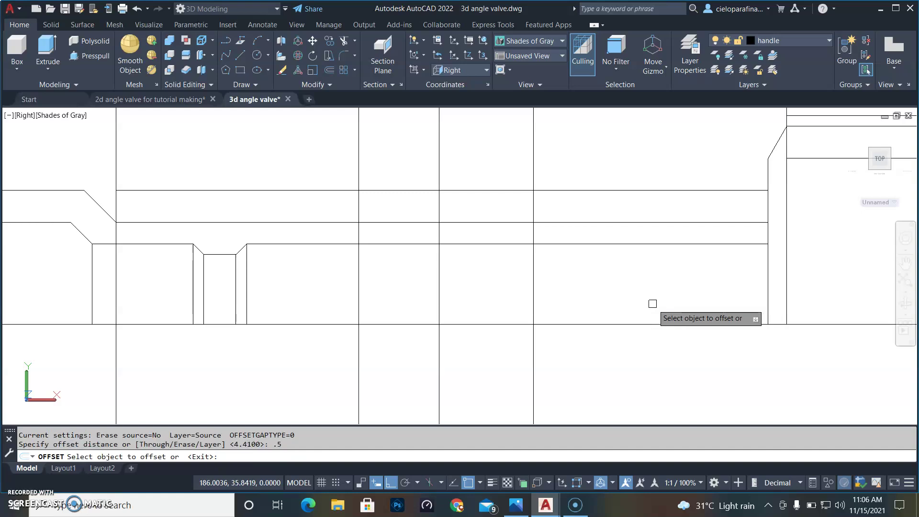
{"action": "left_click", "coordinate": [438, 160]}
{"action": "left_click", "coordinate": [474, 175]}
{"action": "left_click", "coordinate": [533, 164]}
{"action": "left_click", "coordinate": [513, 166]}
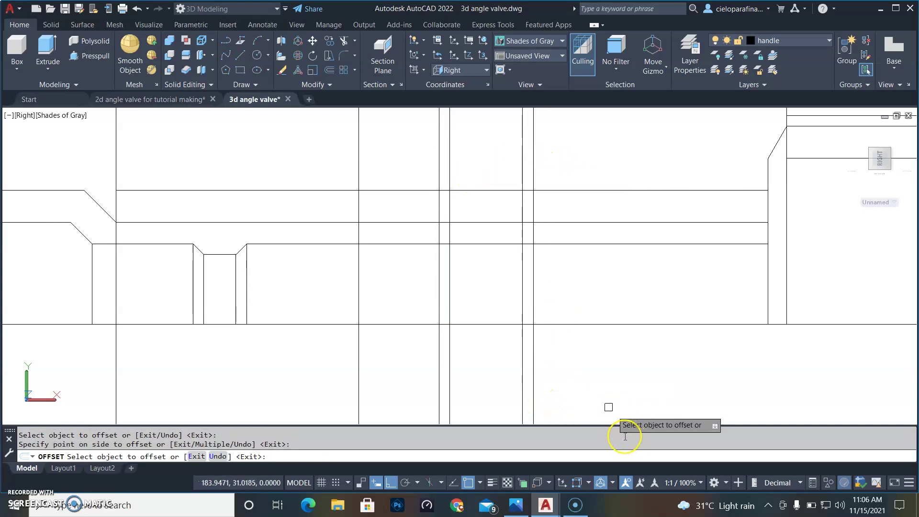
{"action": "key", "text": "Escape"}
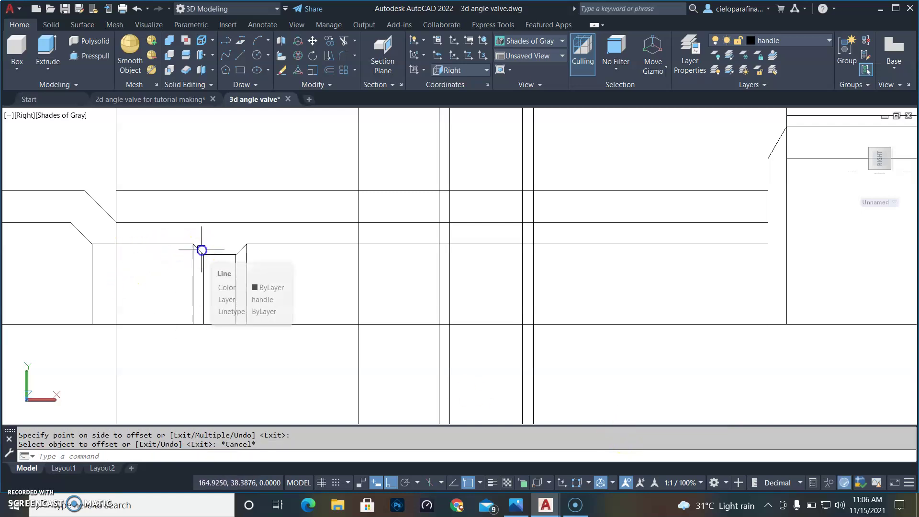
Copy the first groove's descending chamfer line by its upper end to where the second inner offset line meets the bore's upper edge
{"action": "left_click", "coordinate": [201, 249]}
{"action": "scroll", "coordinate": [198, 254], "scroll_direction": "up", "scroll_amount": 1}
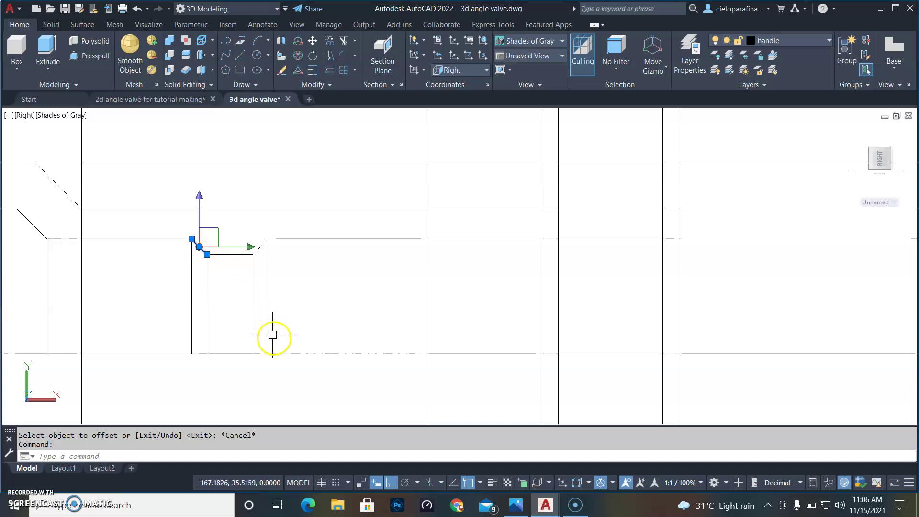
{"action": "type", "text": "o"}
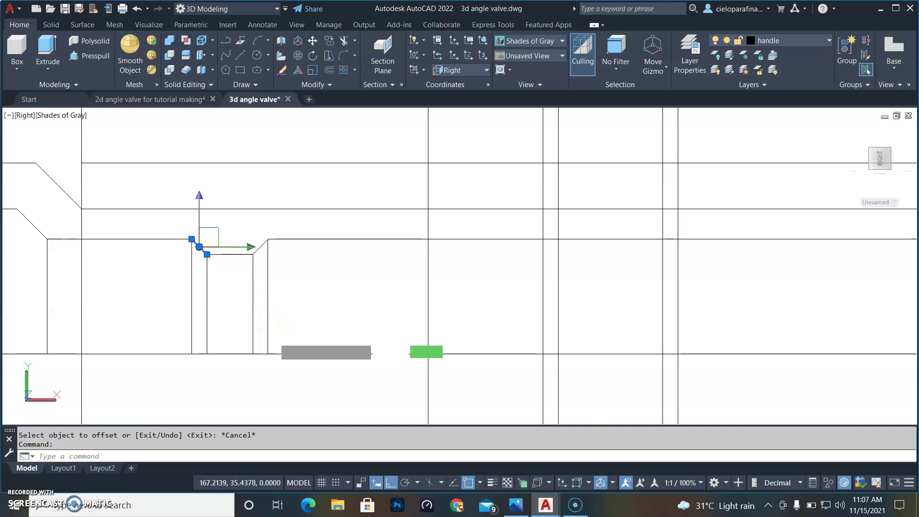
{"action": "key", "text": "Return"}
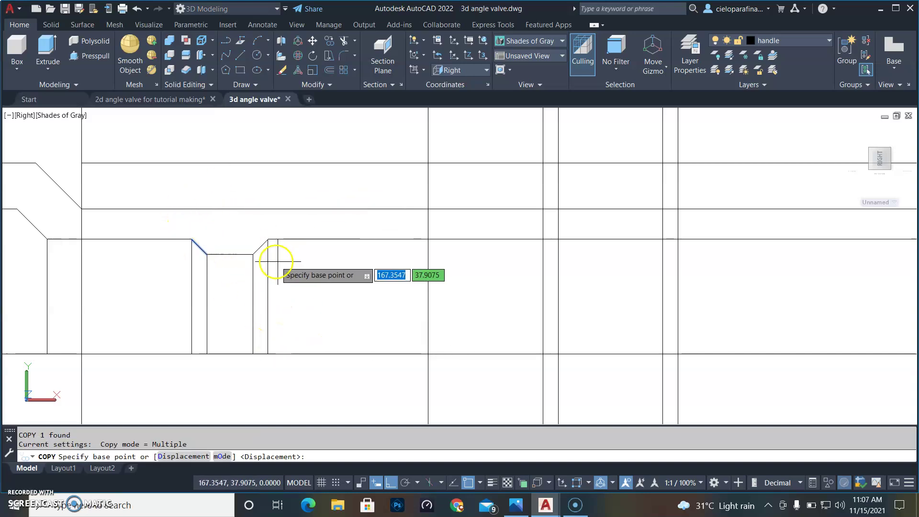
{"action": "left_click", "coordinate": [191, 238]}
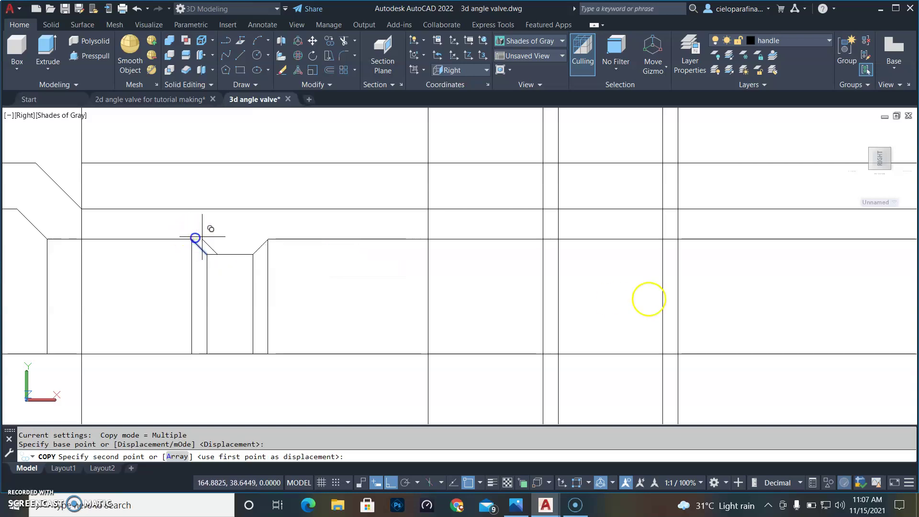
{"action": "left_click", "coordinate": [661, 238]}
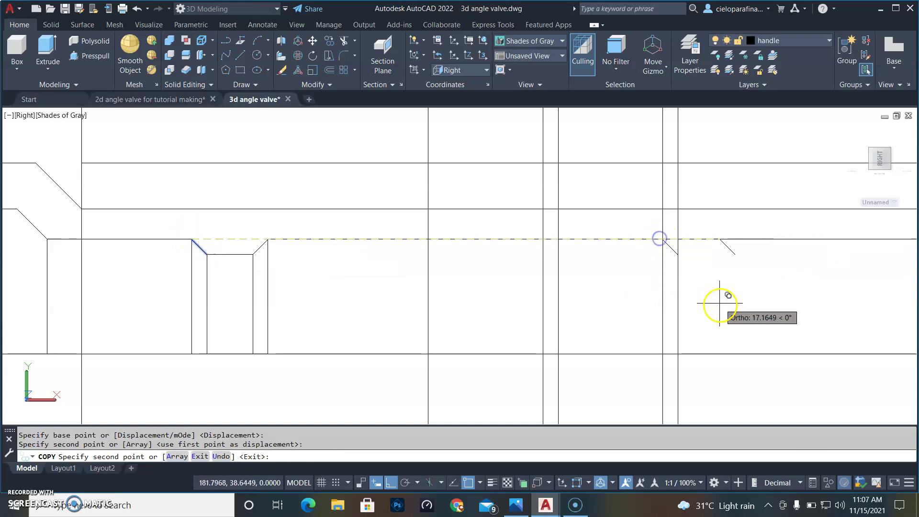
{"action": "key", "text": "Return"}
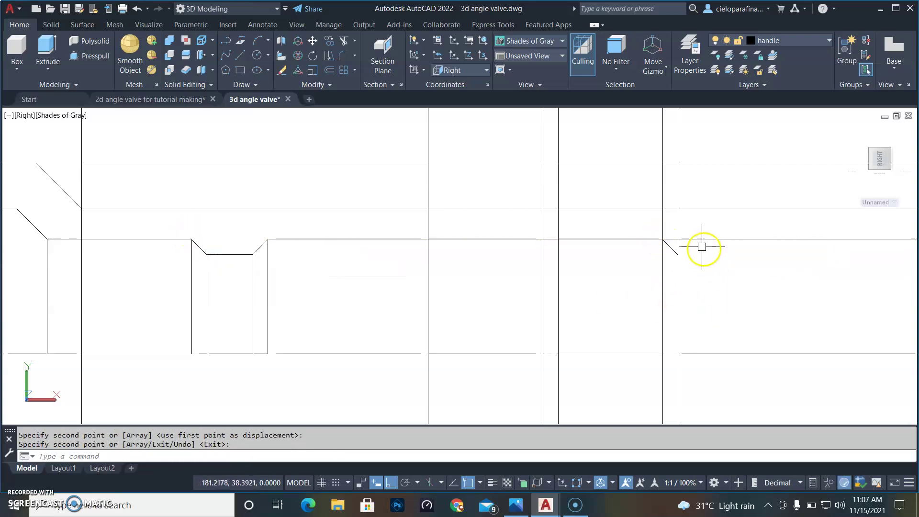
Trim the bore's upper edge across both 0.5-wide chamfer strips, and the two inner vertical lines between that edge and the horizontal line above
{"action": "left_click", "coordinate": [670, 247]}
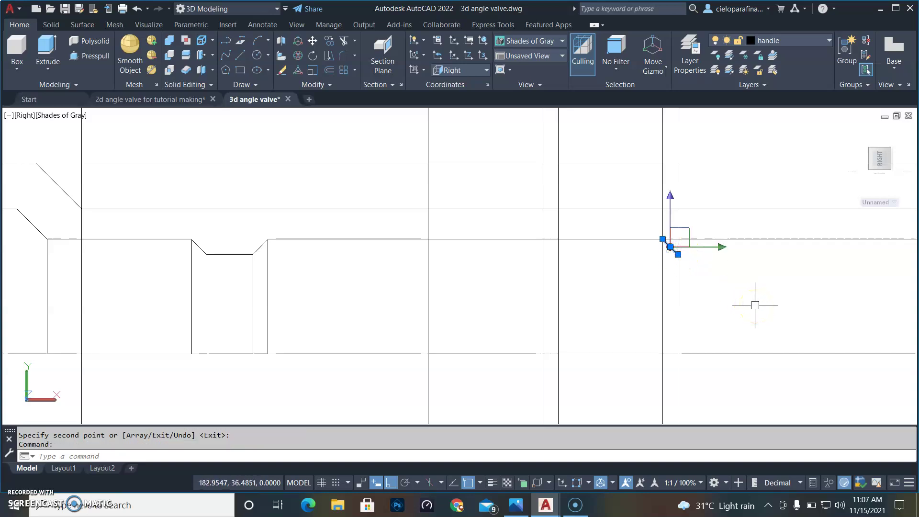
{"action": "key", "text": "Escape"}
{"action": "type", "text": "tr"}
{"action": "key", "text": "Return"}
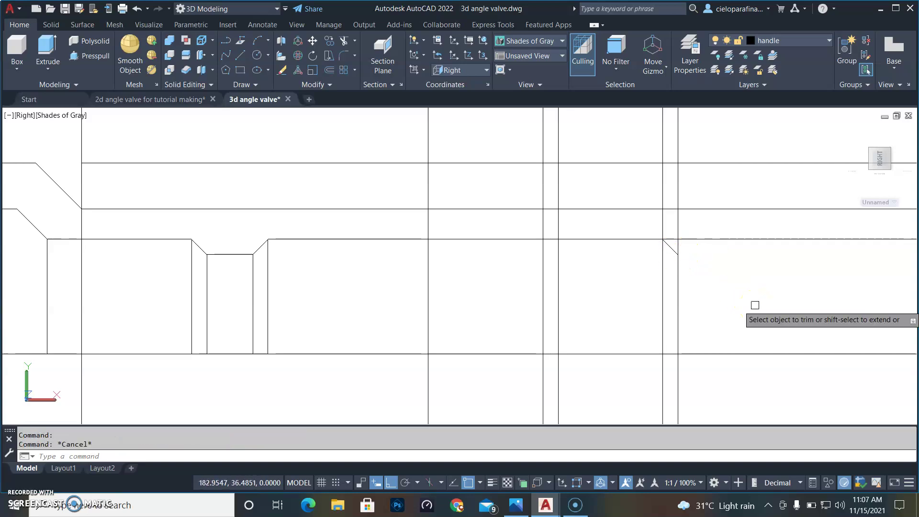
{"action": "left_click", "coordinate": [670, 242]}
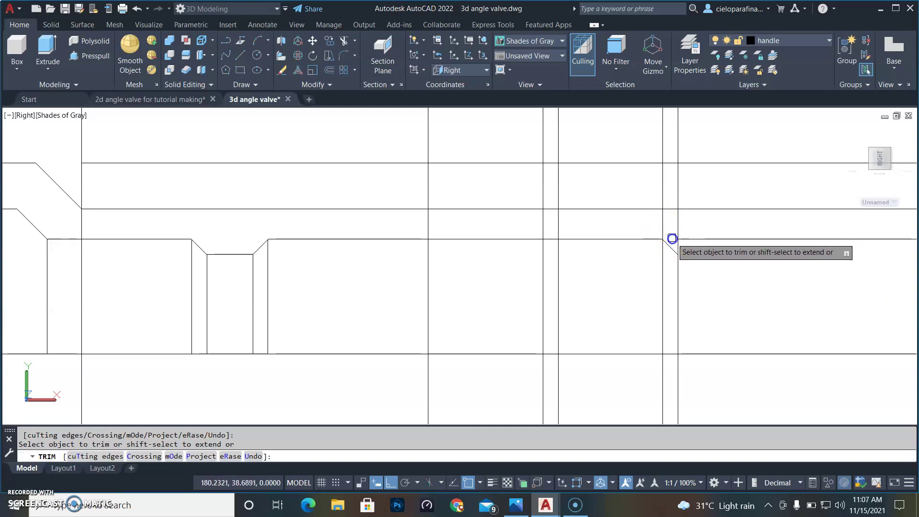
{"action": "left_click", "coordinate": [545, 239]}
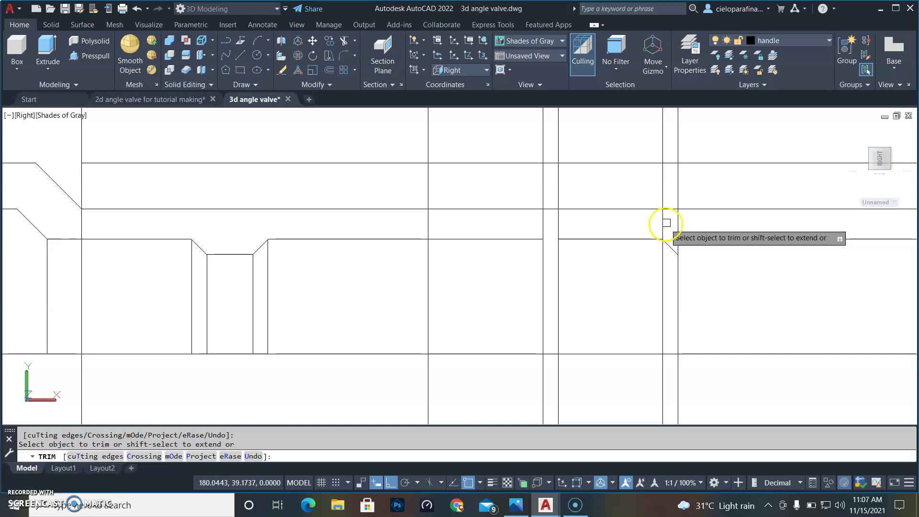
{"action": "left_click", "coordinate": [562, 225]}
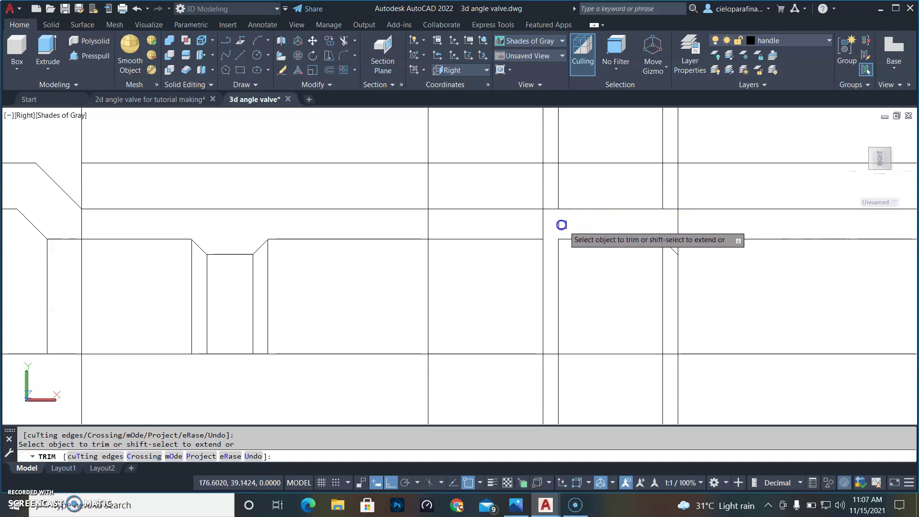
{"action": "key", "text": "Return"}
Mirror the copied chamfer line about a vertical axis through the midpoint of the 4.41-wide section's upper edge, keeping the source line
{"action": "left_click", "coordinate": [671, 246]}
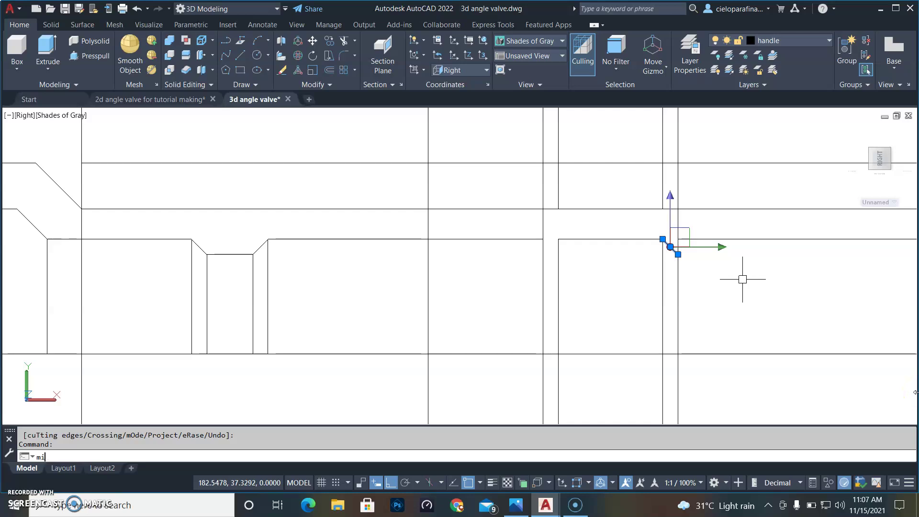
{"action": "type", "text": "mi"}
{"action": "key", "text": "Return"}
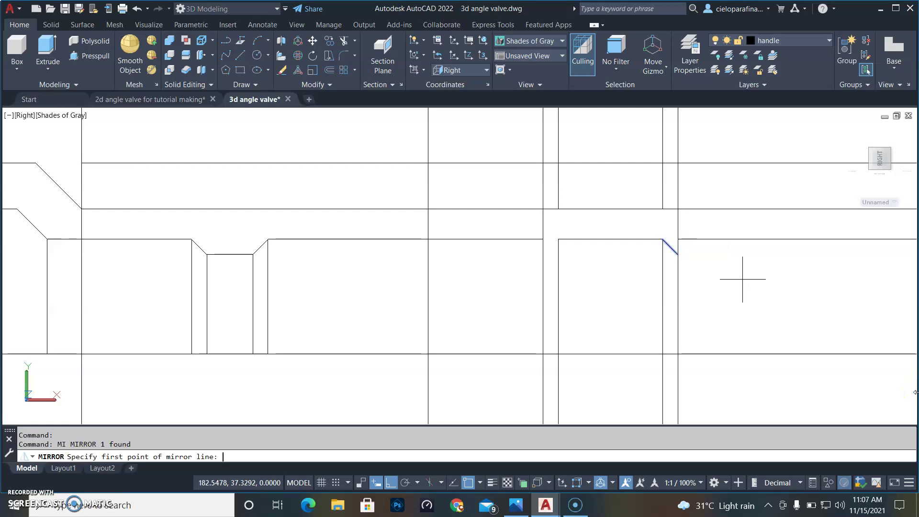
{"action": "left_click", "coordinate": [609, 238]}
{"action": "left_click", "coordinate": [607, 354]}
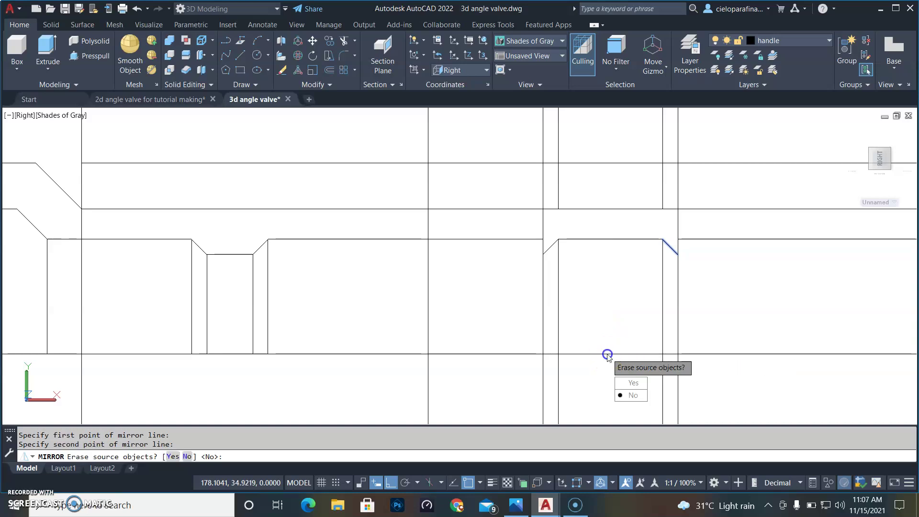
{"action": "key", "text": "Return"}
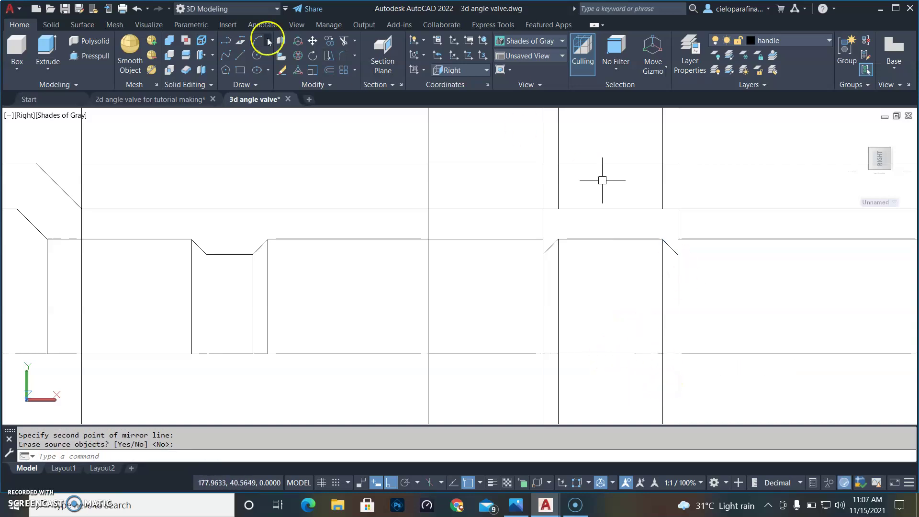
Switch to the 2D angle valve drawing and erase the 3.75, 4.41 and 0.5 dimensions above the bore
{"action": "left_click", "coordinate": [191, 99]}
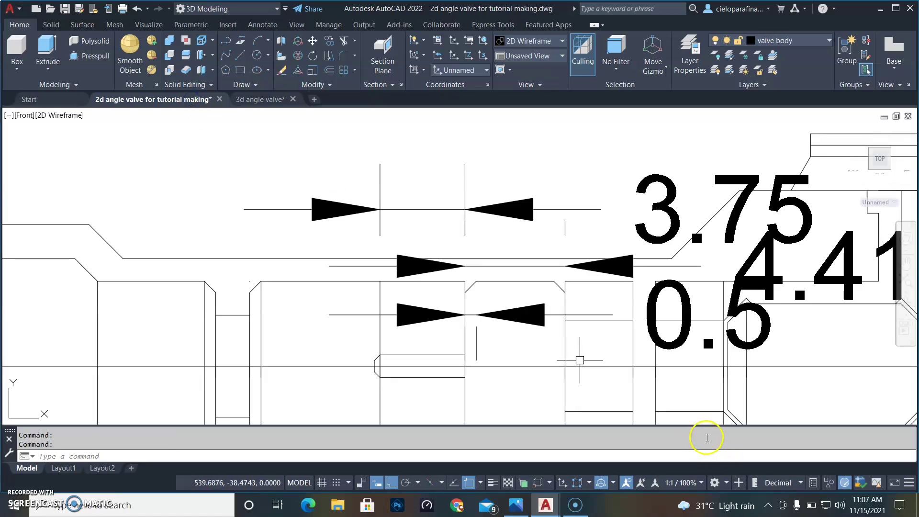
{"action": "mouse_move", "coordinate": [595, 343]}
{"action": "middle_mouse_down"}
{"action": "mouse_move", "coordinate": [482, 313]}
{"action": "mouse_move", "coordinate": [454, 316]}
{"action": "mouse_move", "coordinate": [407, 291]}
{"action": "middle_mouse_up"}
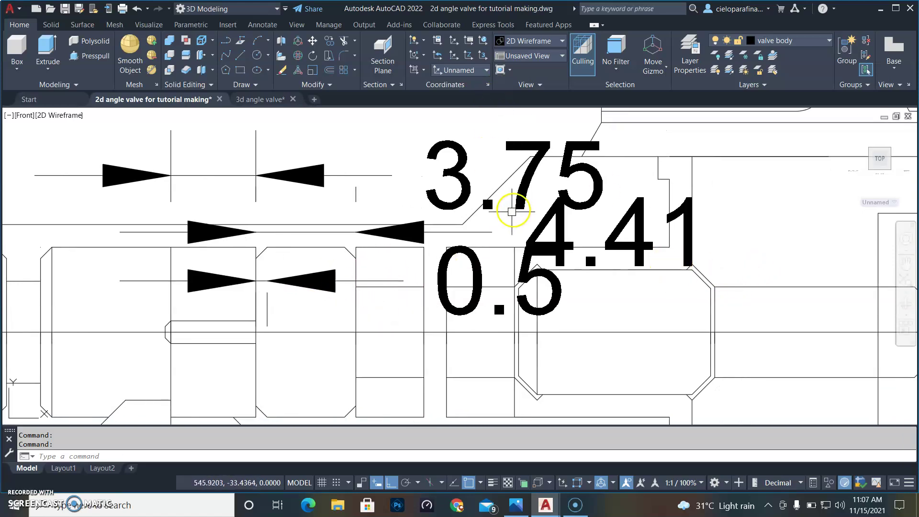
{"action": "left_click", "coordinate": [451, 168]}
{"action": "left_click", "coordinate": [248, 221]}
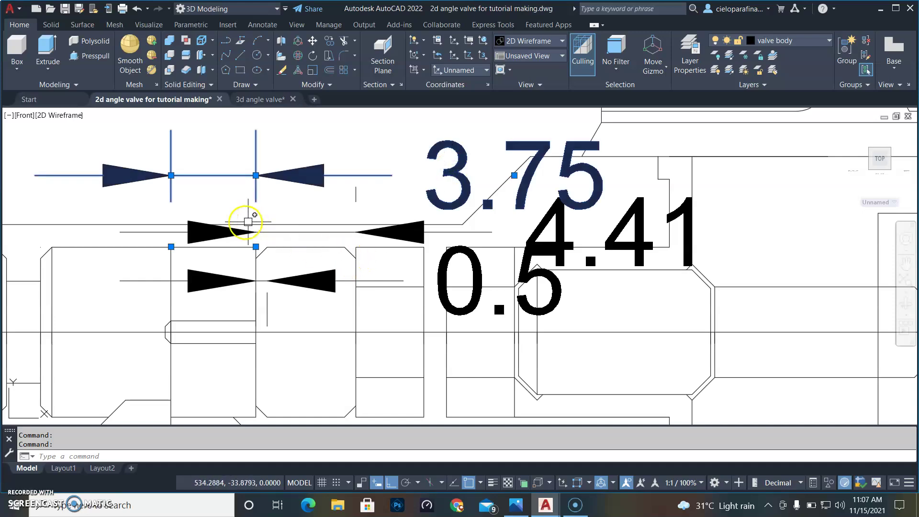
{"action": "left_click", "coordinate": [227, 232]}
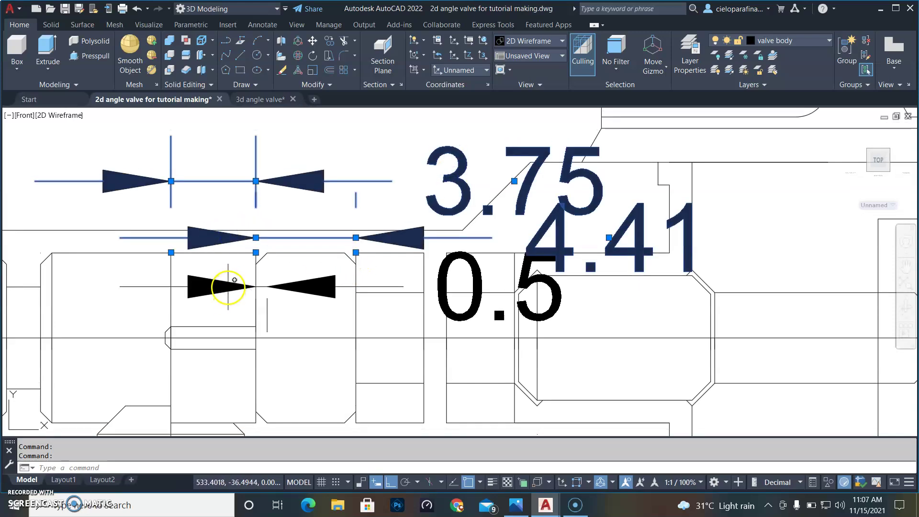
{"action": "left_click", "coordinate": [229, 283]}
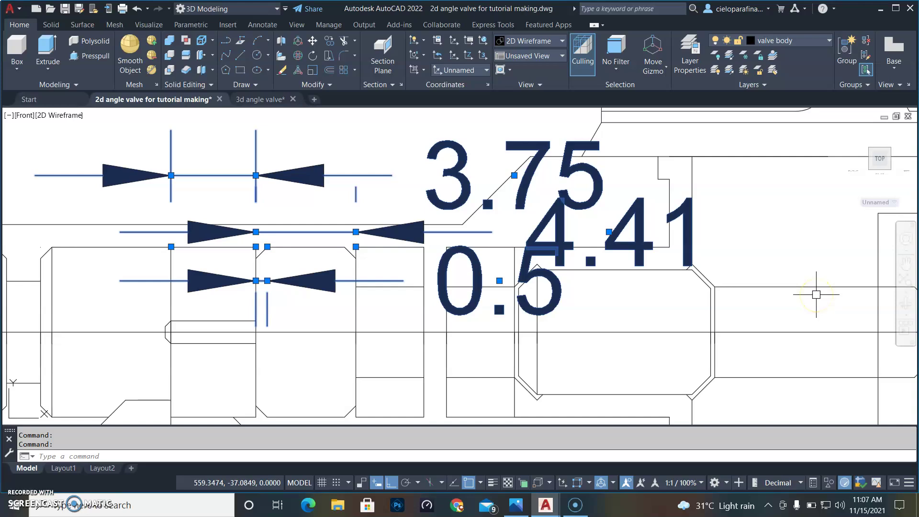
{"action": "key", "text": "Return"}
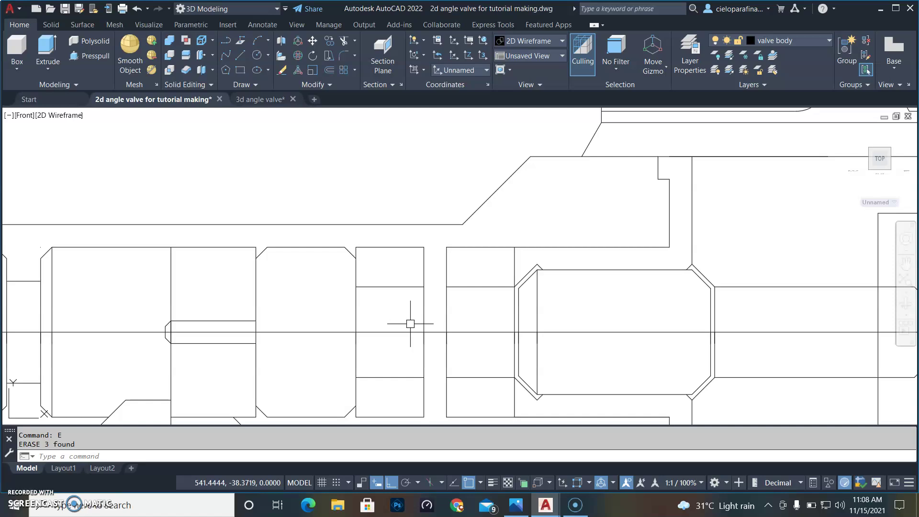
Add horizontal linear dimensions for the bore section just beyond the double-chamfered one and for the narrow gap next to it
{"action": "key", "text": "Return"}
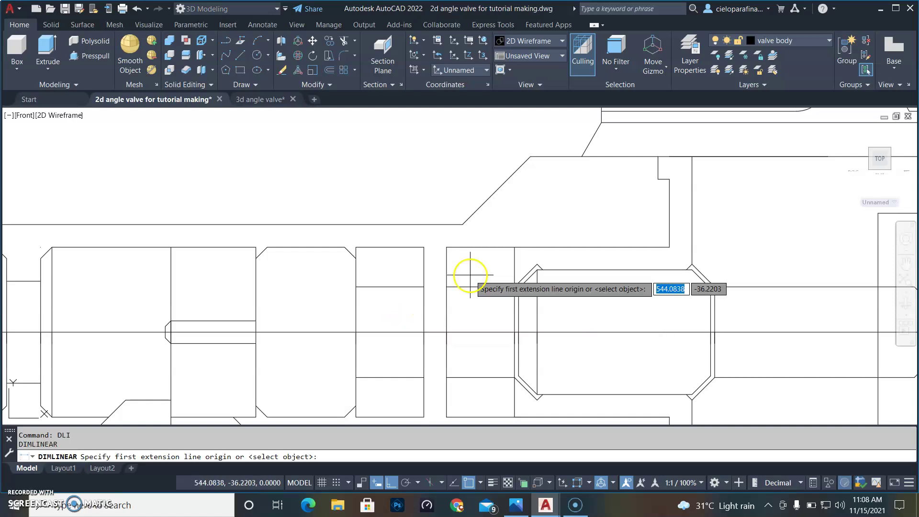
{"action": "left_click", "coordinate": [355, 247]}
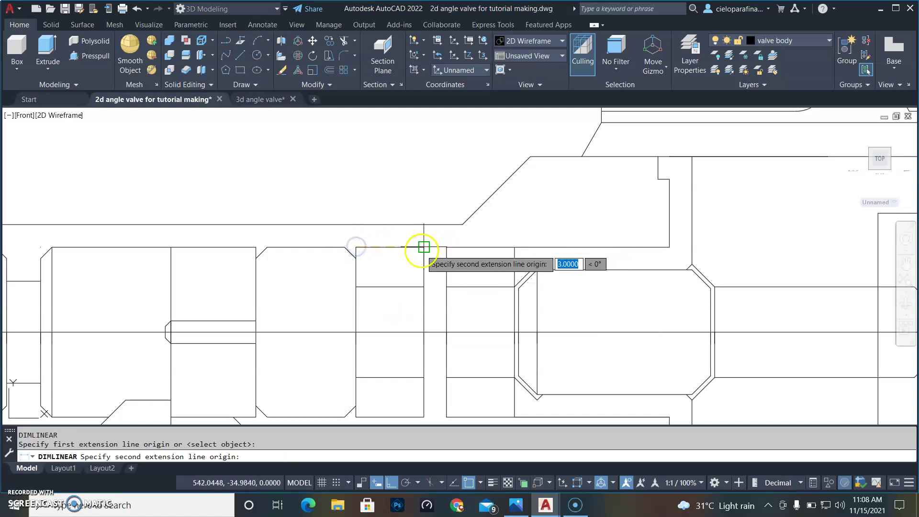
{"action": "left_click", "coordinate": [424, 247]}
{"action": "left_click", "coordinate": [417, 161]}
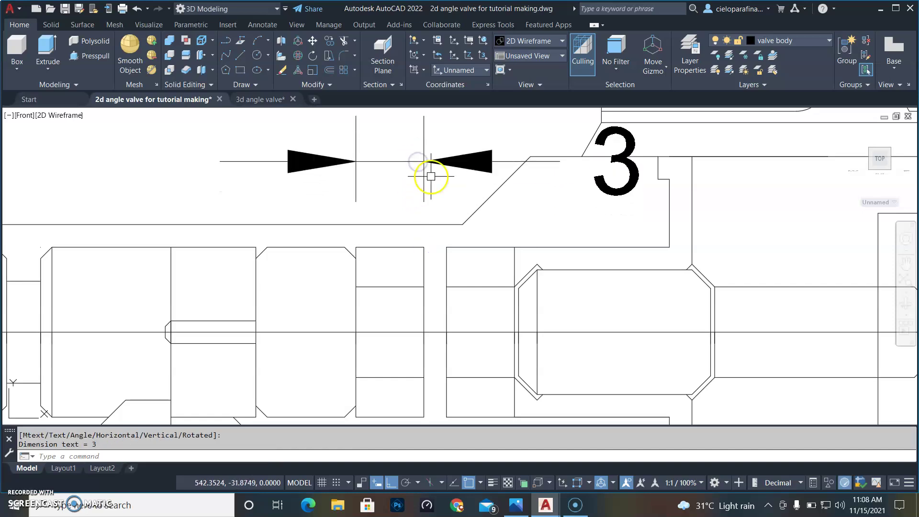
{"action": "key", "text": "Return"}
{"action": "left_click", "coordinate": [423, 247]}
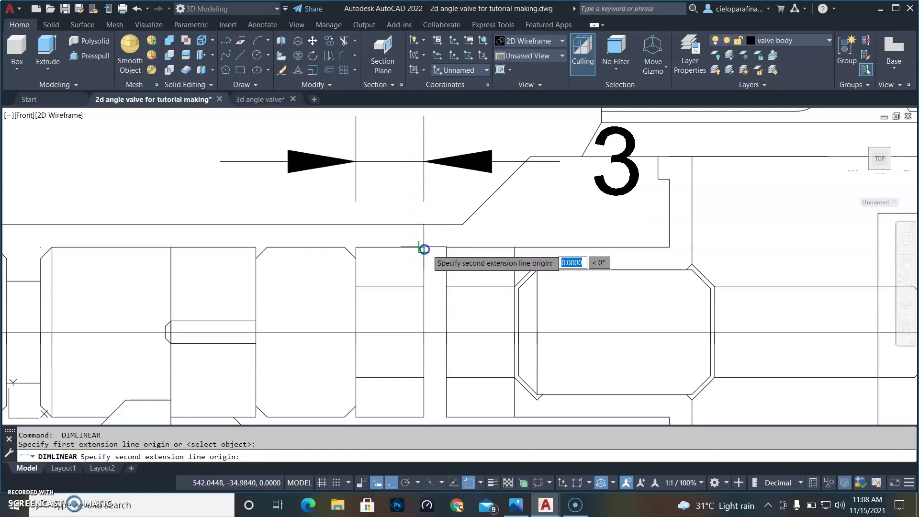
{"action": "left_click", "coordinate": [446, 248]}
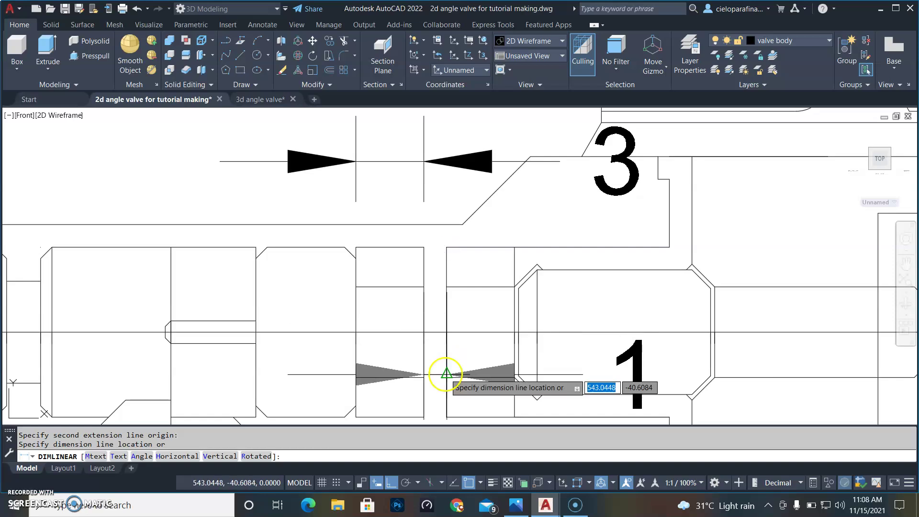
{"action": "left_click", "coordinate": [445, 374]}
Add a horizontal linear dimension for the width of the bore section following the narrow gap
{"action": "key", "text": "Return"}
{"action": "left_click", "coordinate": [446, 246]}
{"action": "left_click", "coordinate": [509, 247]}
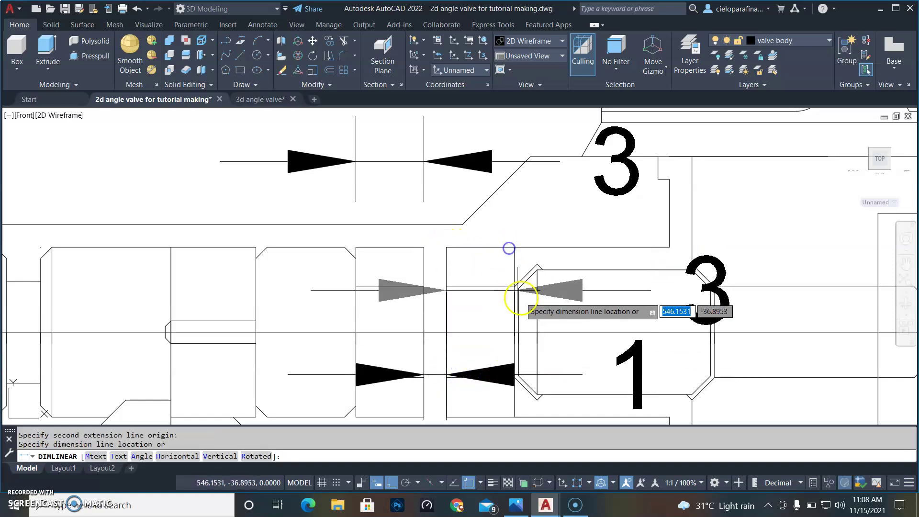
{"action": "left_click", "coordinate": [523, 300]}
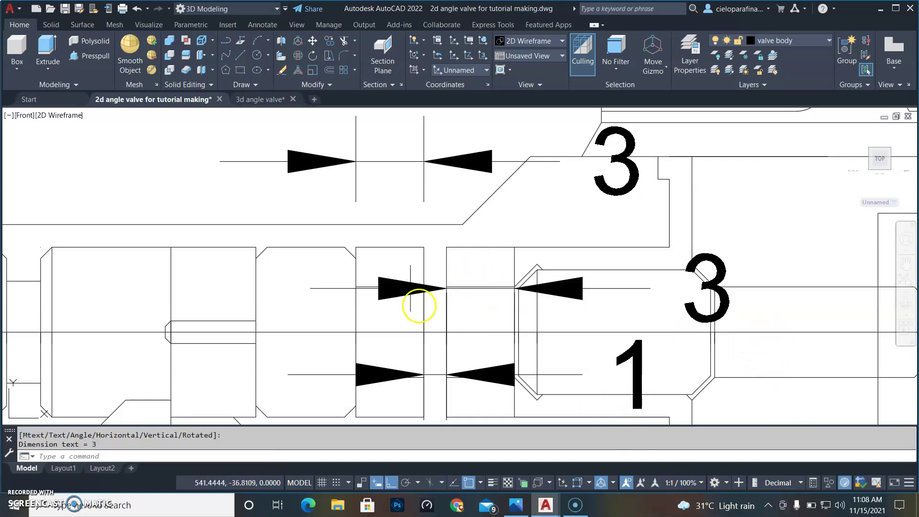
Add a vertical linear dimension from the upper edge of the section before the gap down to its inner horizontal line
{"action": "scroll", "coordinate": [411, 297], "scroll_direction": "up", "scroll_amount": 4}
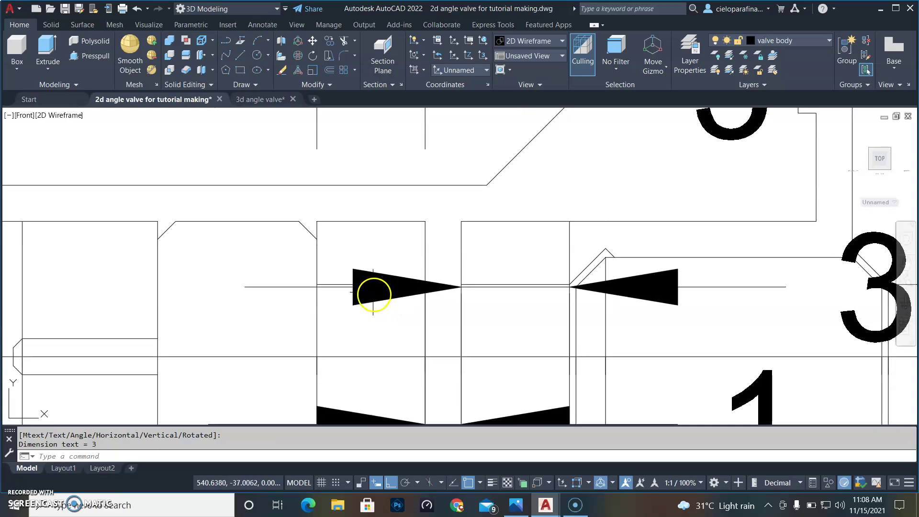
{"action": "key", "text": "Return"}
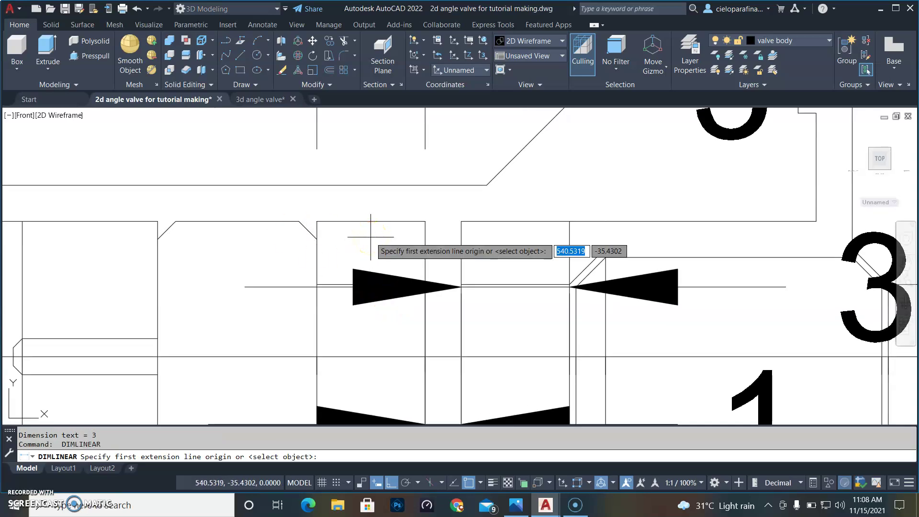
{"action": "left_click", "coordinate": [316, 216]}
{"action": "scroll", "coordinate": [323, 278], "scroll_direction": "up", "scroll_amount": 5}
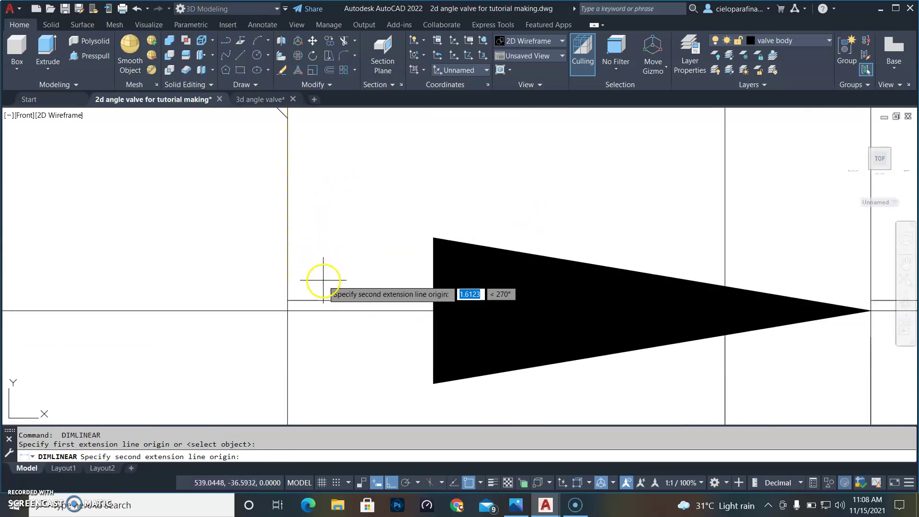
{"action": "left_click", "coordinate": [264, 314]}
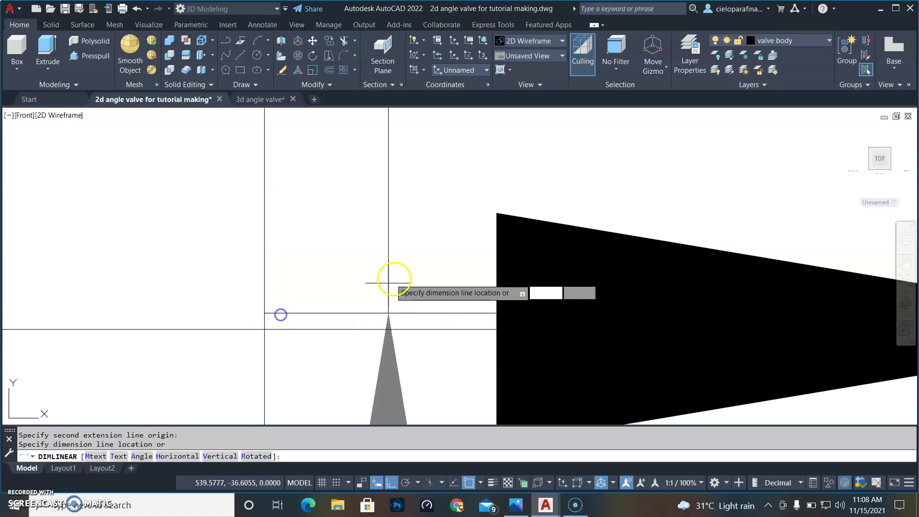
{"action": "scroll", "coordinate": [400, 266], "scroll_direction": "down", "scroll_amount": 4}
{"action": "scroll", "coordinate": [402, 268], "scroll_direction": "down", "scroll_amount": 4}
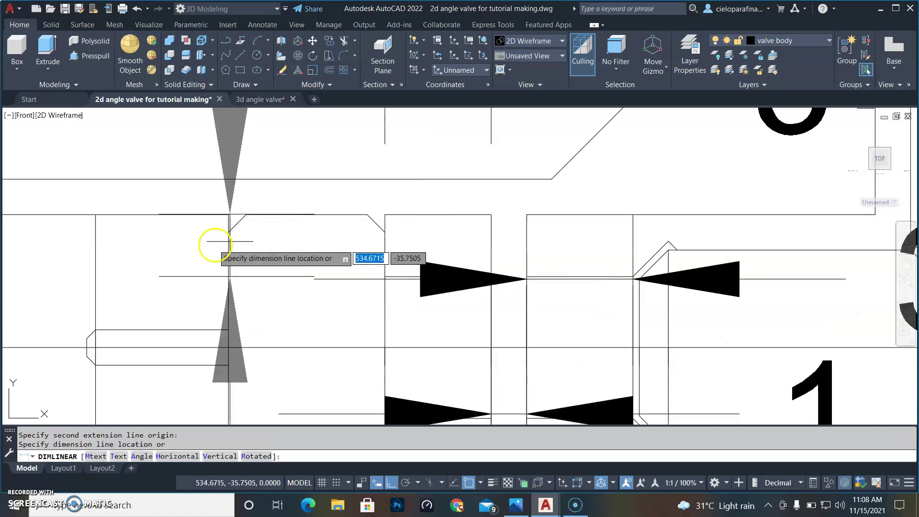
{"action": "left_click", "coordinate": [215, 245]}
{"action": "mouse_move", "coordinate": [340, 289]}
{"action": "middle_mouse_down"}
{"action": "mouse_move", "coordinate": [402, 291]}
{"action": "mouse_move", "coordinate": [501, 321]}
{"action": "middle_mouse_up"}
{"action": "scroll", "coordinate": [398, 257], "scroll_direction": "down", "scroll_amount": 4}
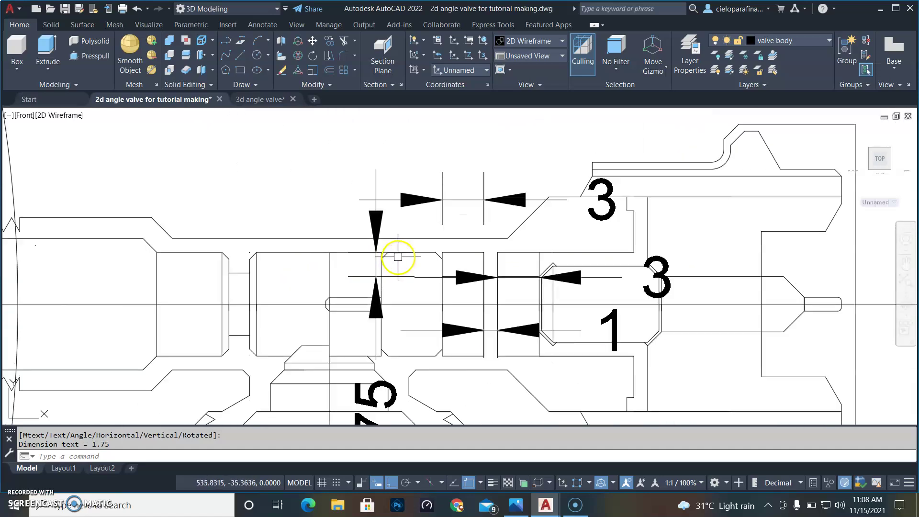
{"action": "mouse_move", "coordinate": [403, 329]}
{"action": "middle_mouse_down"}
{"action": "mouse_move", "coordinate": [416, 242]}
{"action": "mouse_move", "coordinate": [414, 265]}
{"action": "middle_mouse_up"}
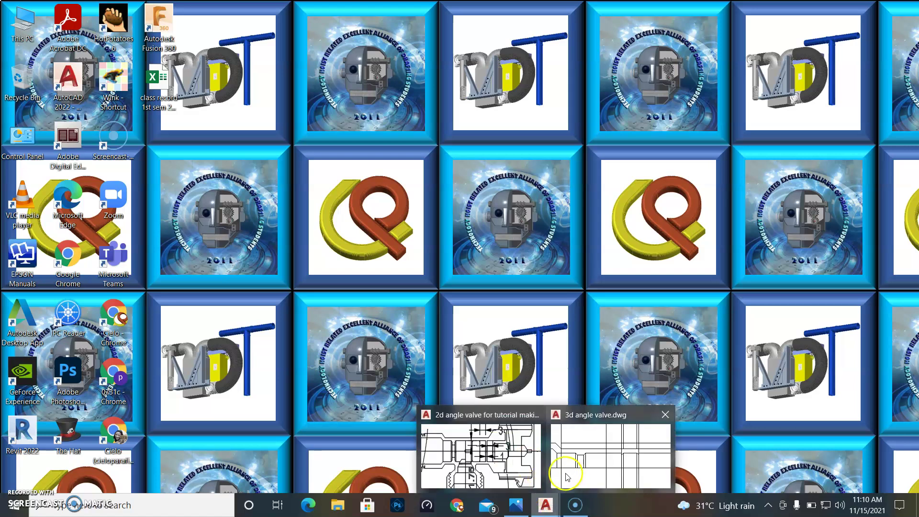
Switch to the 3D angle valve drawing and offset the chamfered section's outer vertical line 3 towards the wider body section
{"action": "left_click", "coordinate": [578, 464]}
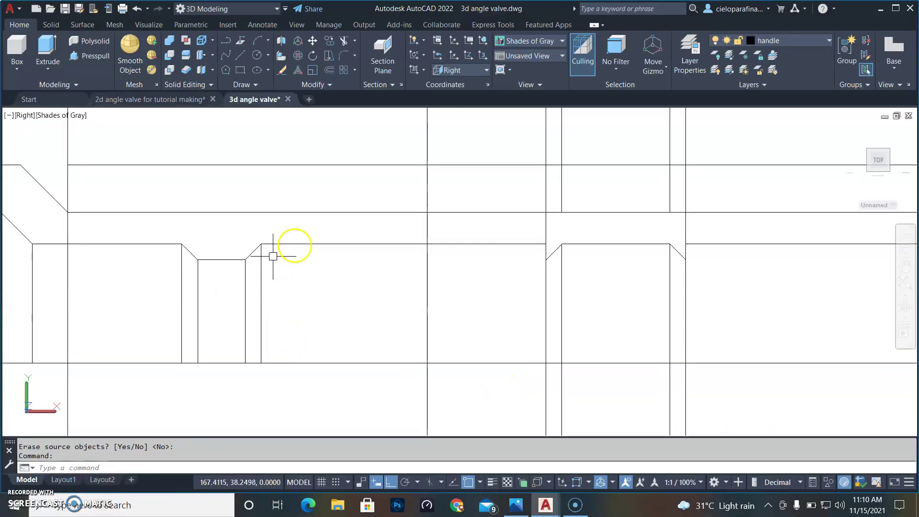
{"action": "middle_click_drag", "start_coordinate": [656, 297], "coordinate": [378, 307]}
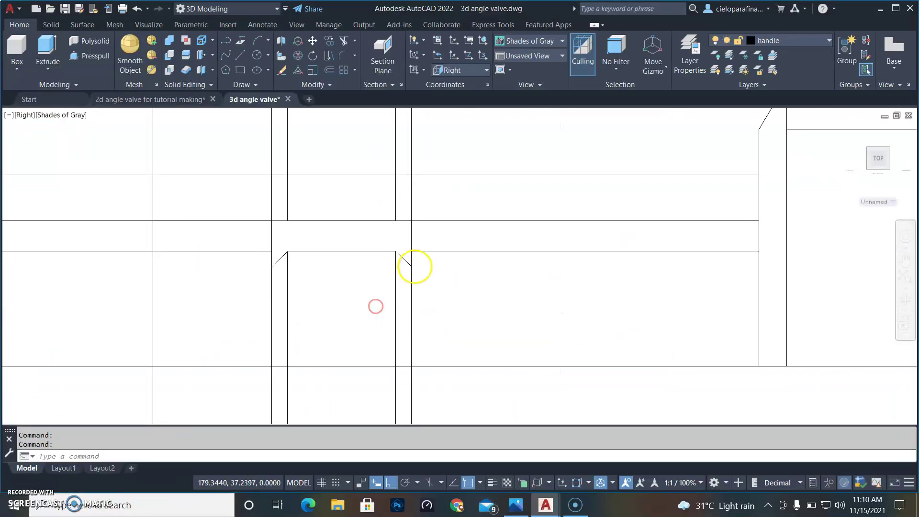
{"action": "scroll", "coordinate": [410, 268], "scroll_direction": "up", "scroll_amount": 1}
{"action": "left_click", "coordinate": [415, 218]}
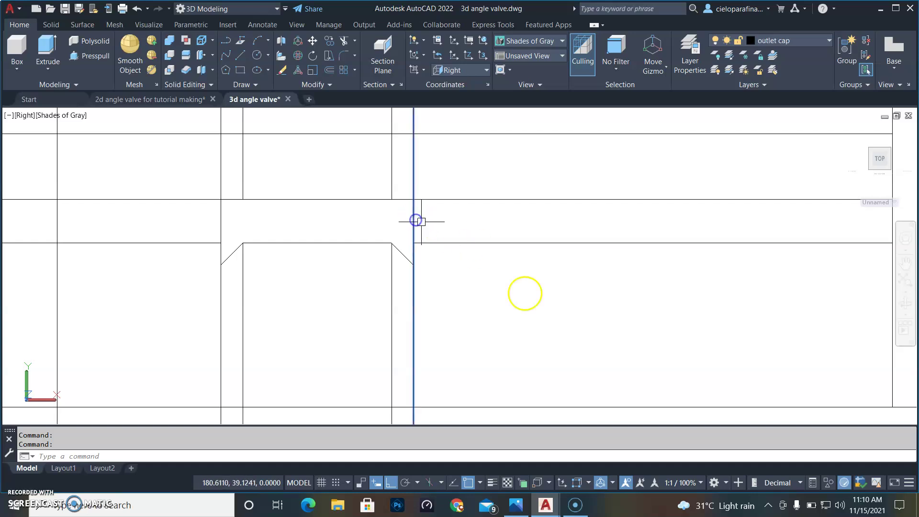
{"action": "middle_click_drag", "start_coordinate": [538, 308], "coordinate": [444, 328]}
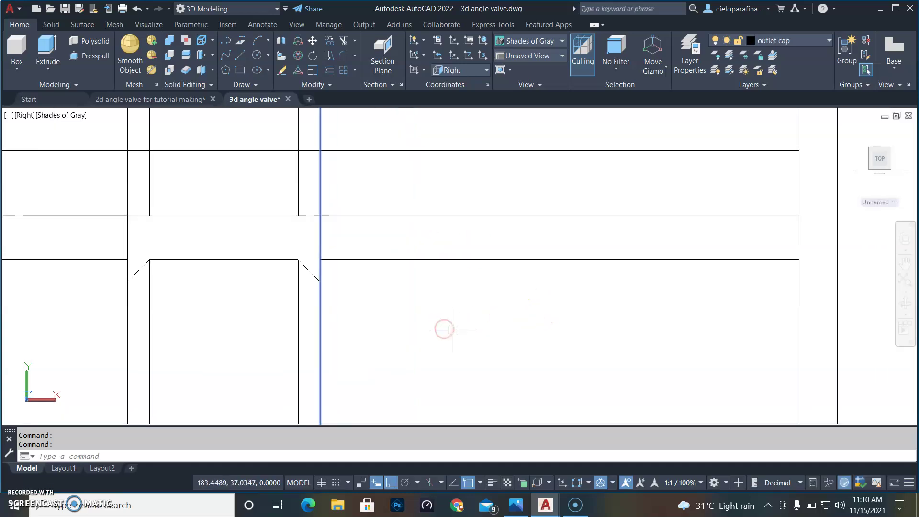
{"action": "key", "text": "Return"}
{"action": "type", "text": "3"}
{"action": "key", "text": "Return"}
{"action": "left_click", "coordinate": [320, 328]}
{"action": "left_click", "coordinate": [527, 327]}
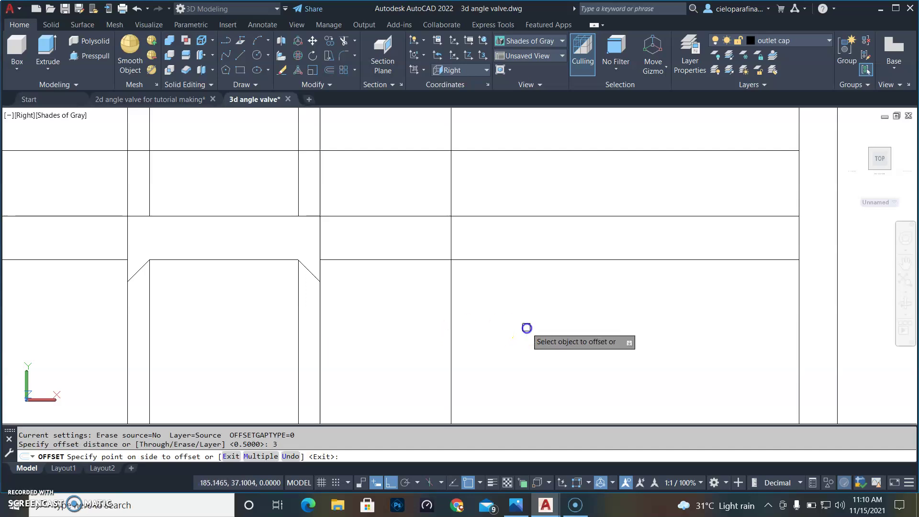
{"action": "key", "text": "Return"}
Offset the new vertical line 1 further towards the wider body section
{"action": "key", "text": "Return"}
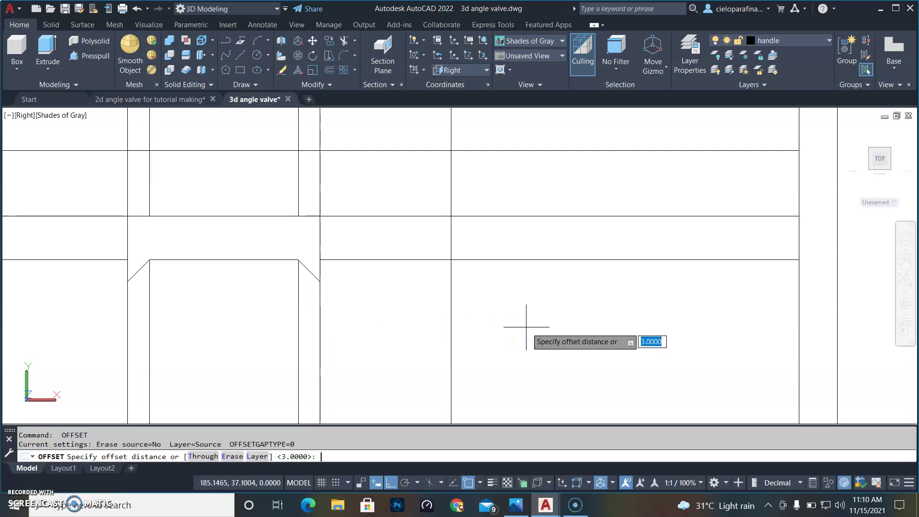
{"action": "key", "text": "Return"}
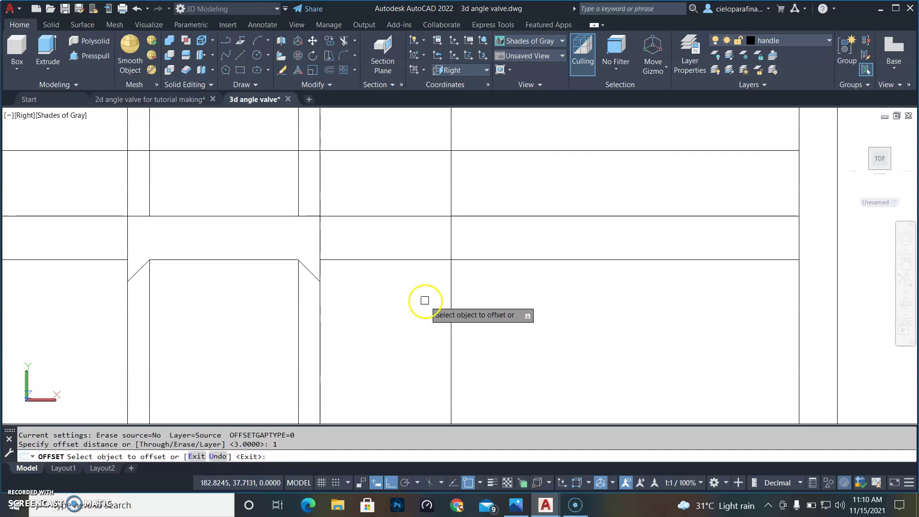
{"action": "left_click", "coordinate": [451, 311]}
{"action": "left_click", "coordinate": [494, 319]}
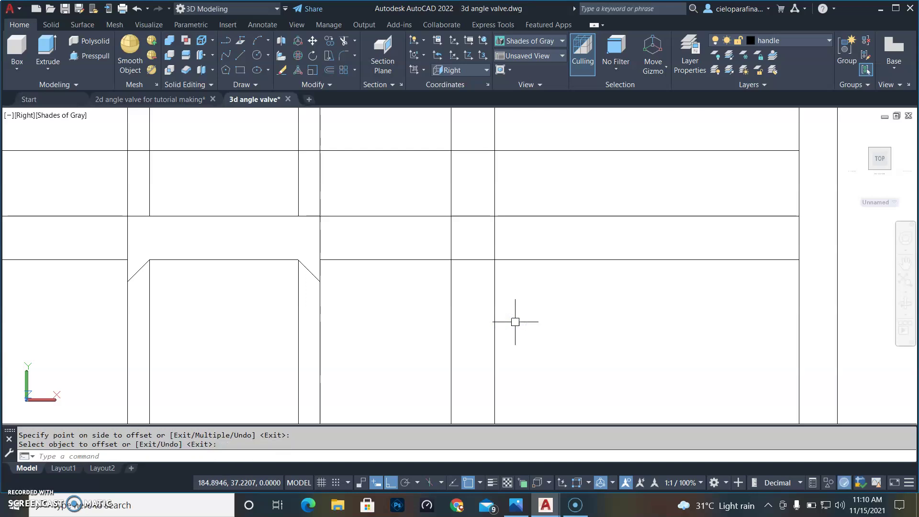
{"action": "key", "text": "Return"}
Offset the vertical line on the far side of the 1-wide gap another 3 towards the wider body section
{"action": "key", "text": "Return"}
{"action": "key", "text": "Return"}
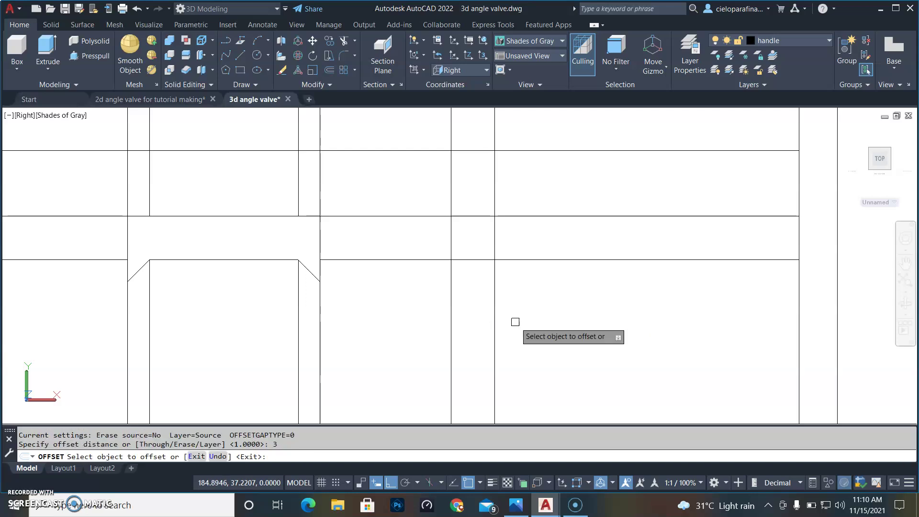
{"action": "left_click", "coordinate": [494, 324]}
{"action": "left_click", "coordinate": [619, 340]}
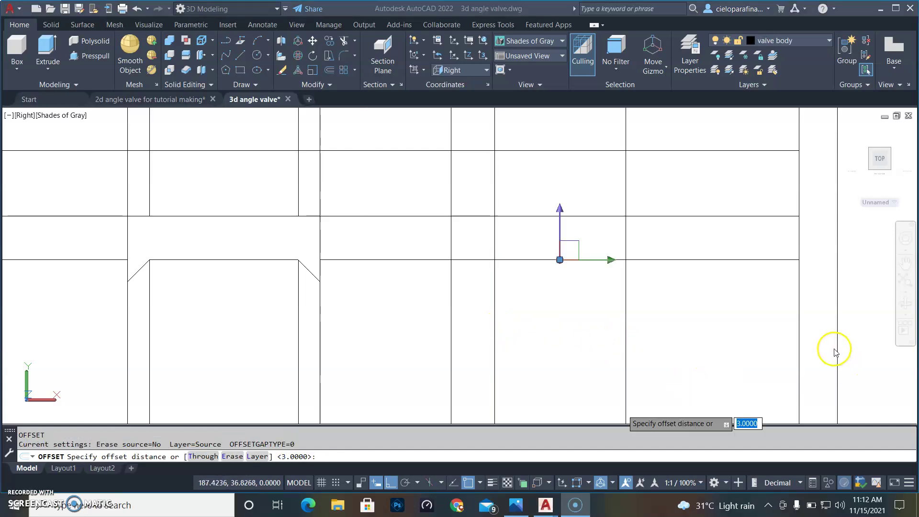